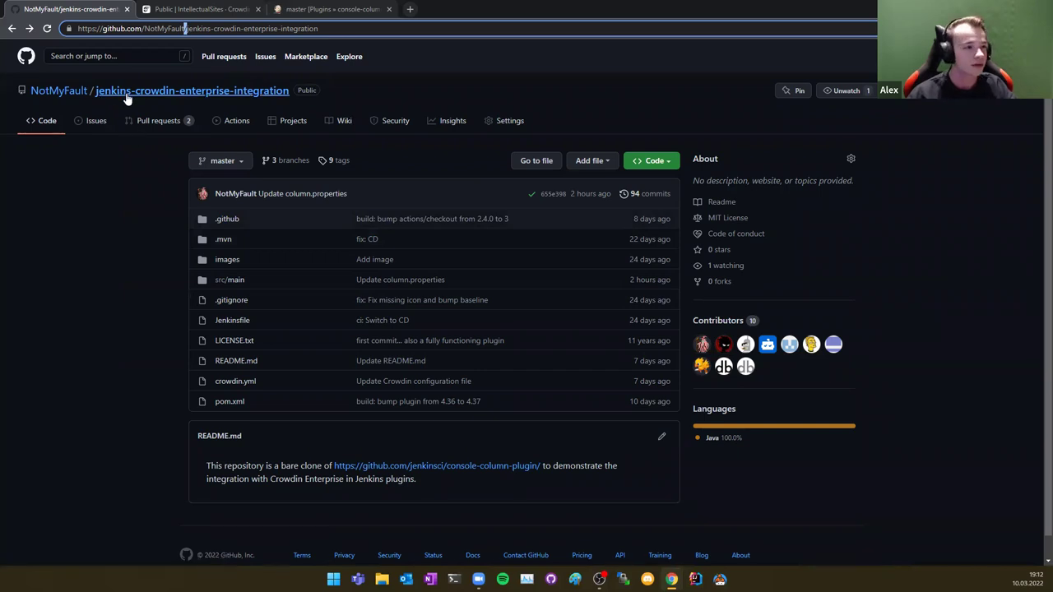
Switch to Crowdin and open the German translations of the Jenkins Crowdin Enterprise Demo project
key(ctrl+Tab)
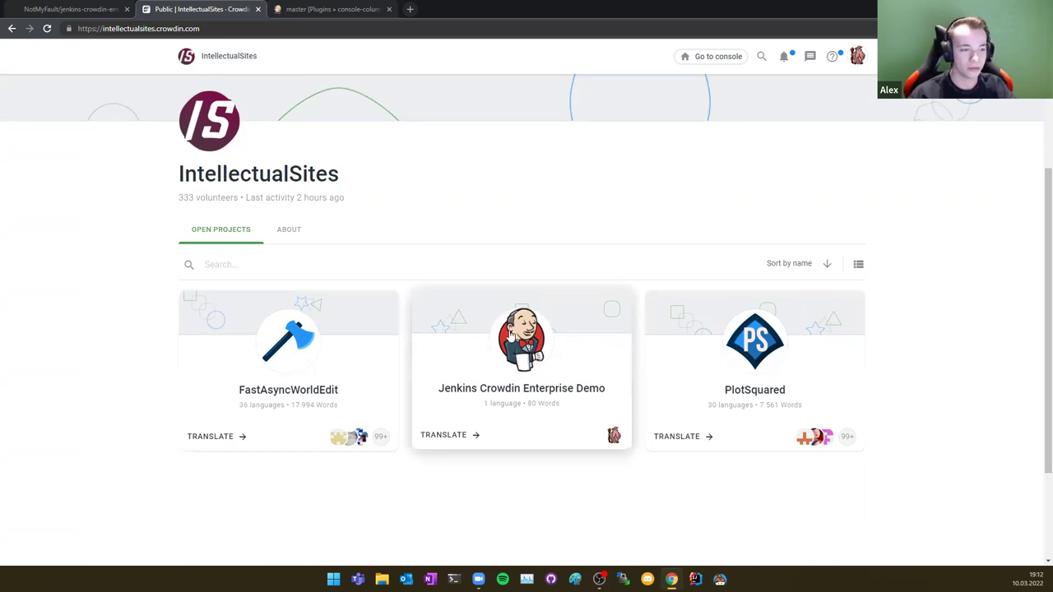
click(581, 326)
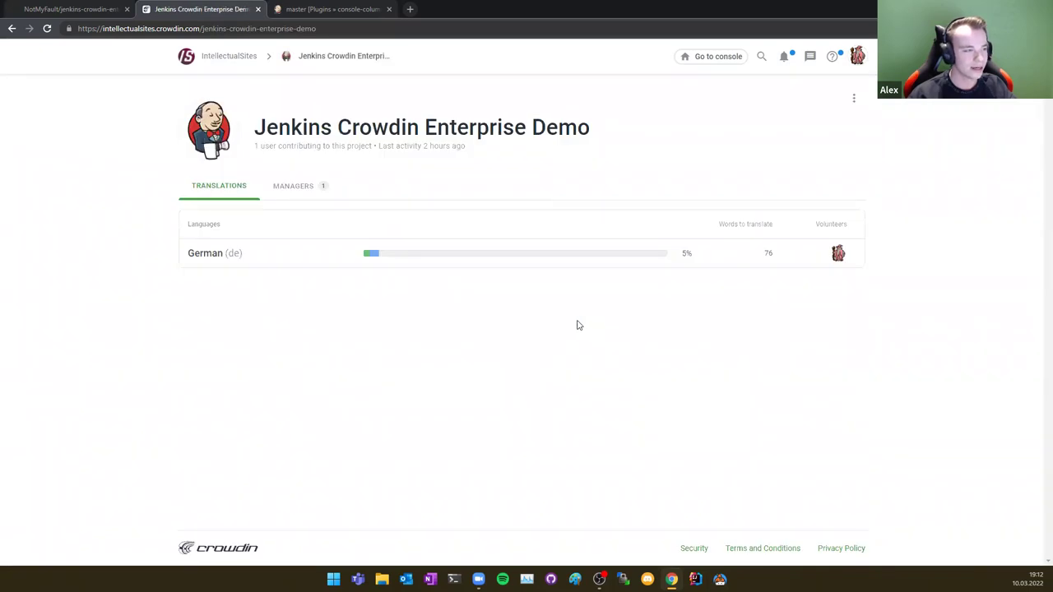
click(221, 258)
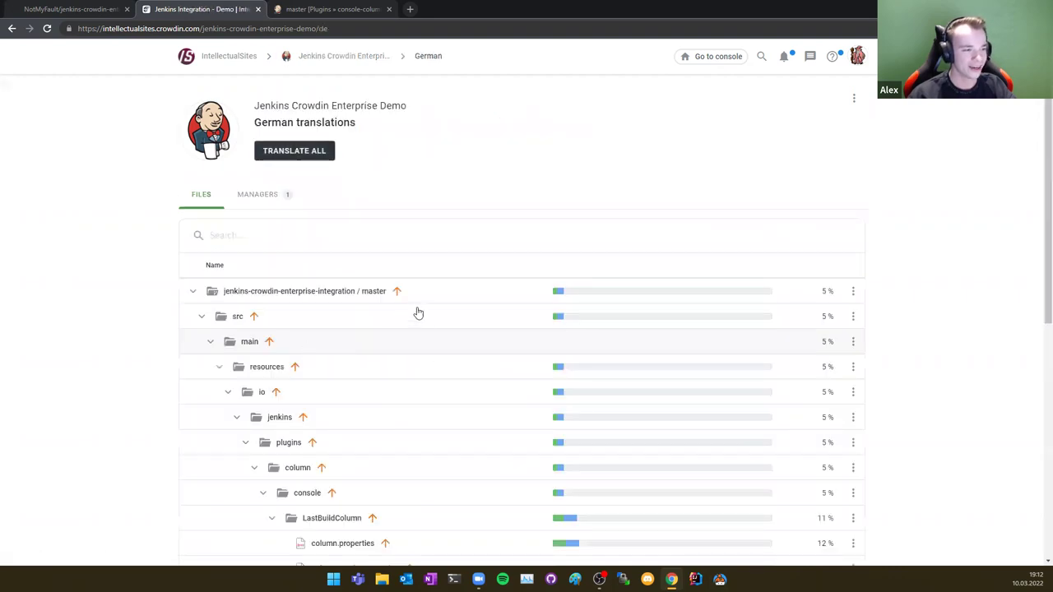
Examine the German file tree, especially the LastBuildColumn folder and its translation progress
scroll(486, 264, down, 2)
scroll(345, 417, down, 3)
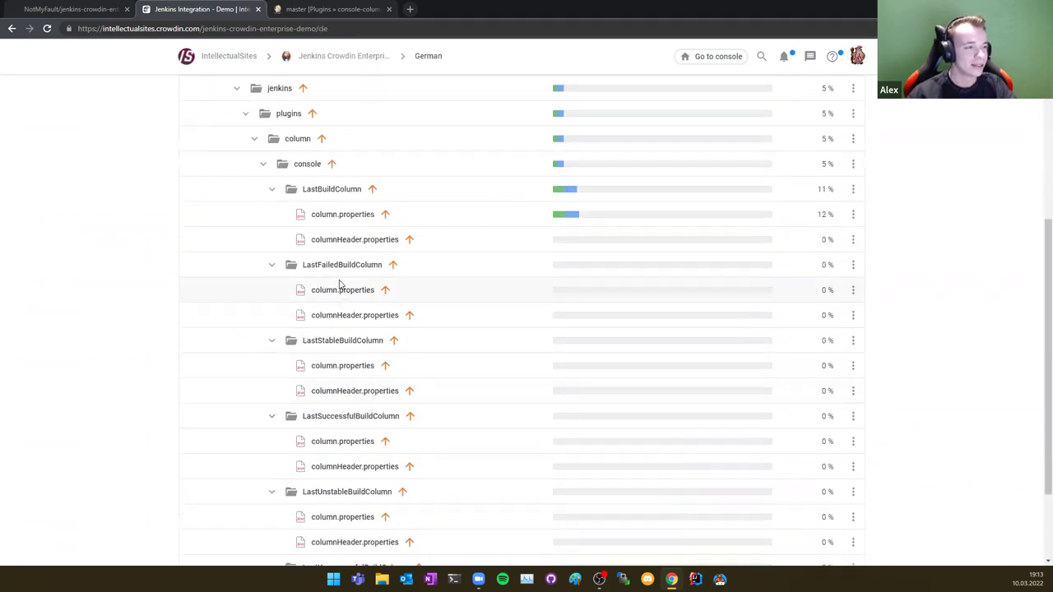
scroll(357, 205, up, 2)
scroll(202, 167, down, 2)
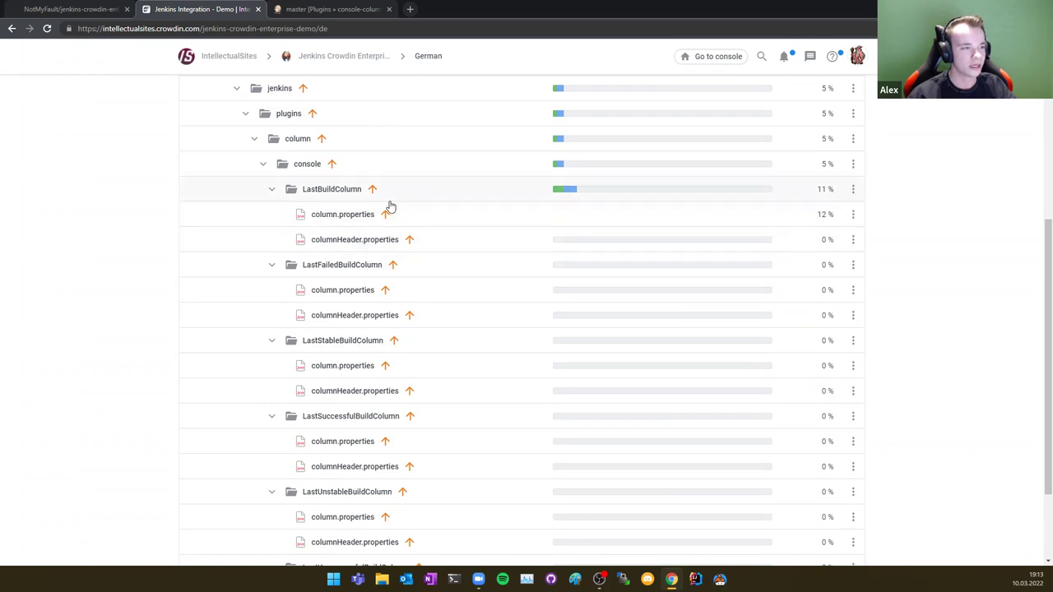
click(272, 189)
click(271, 189)
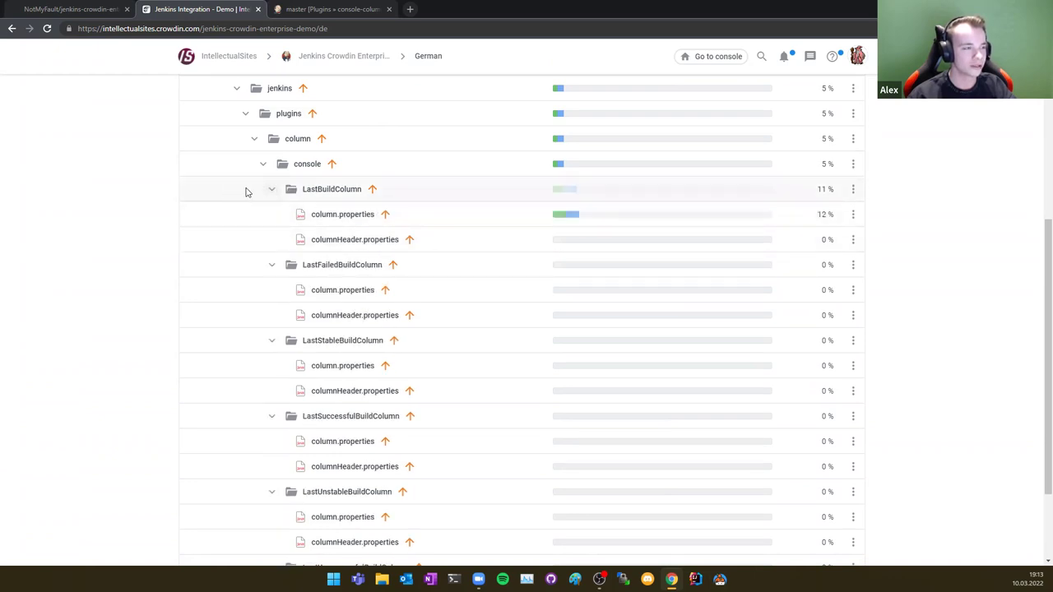
scroll(247, 194, up, 1)
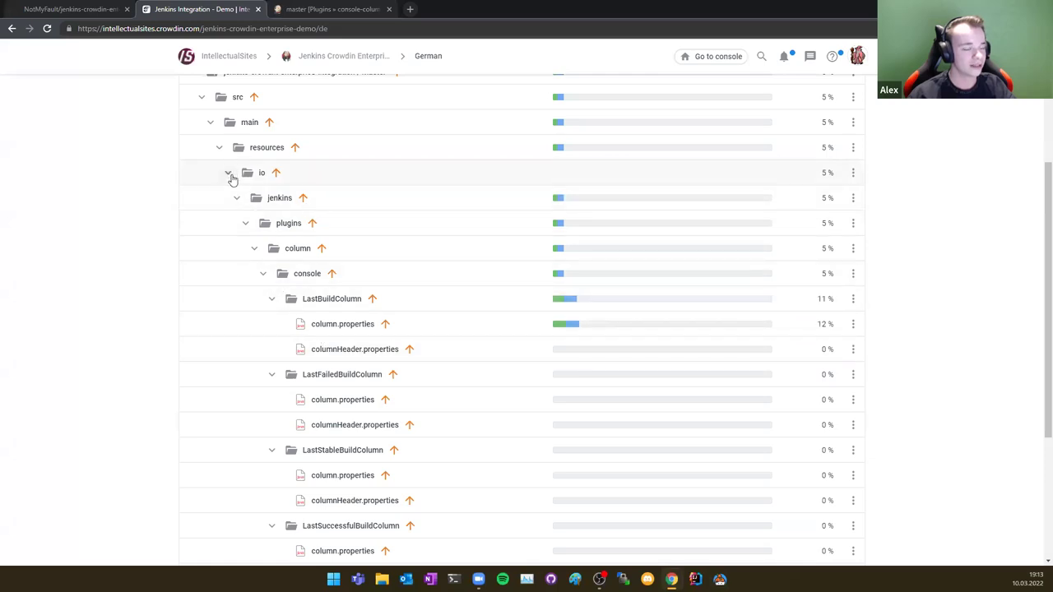
In the GitHub repository, browse to src/main/resources/io/jenkins/plugins/column/console to compare its folders with the Crowdin file tree
click(113, 9)
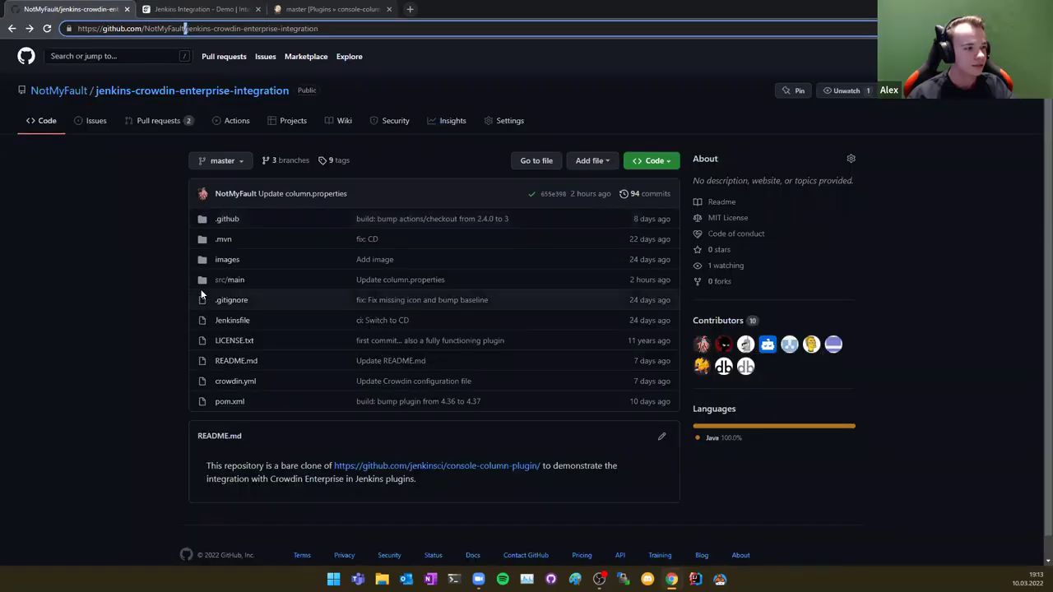
click(228, 284)
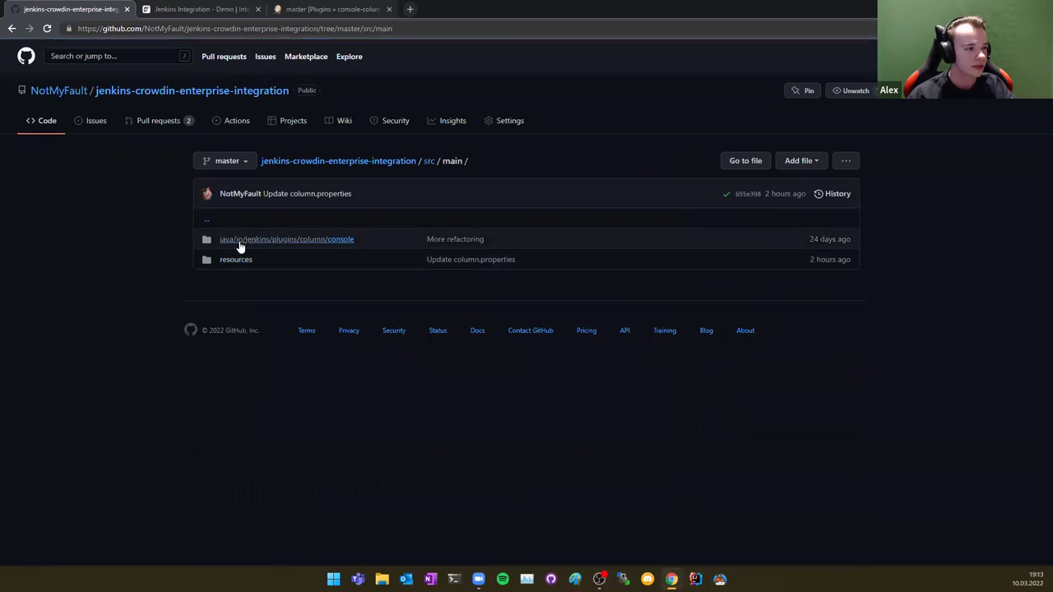
click(238, 260)
click(245, 238)
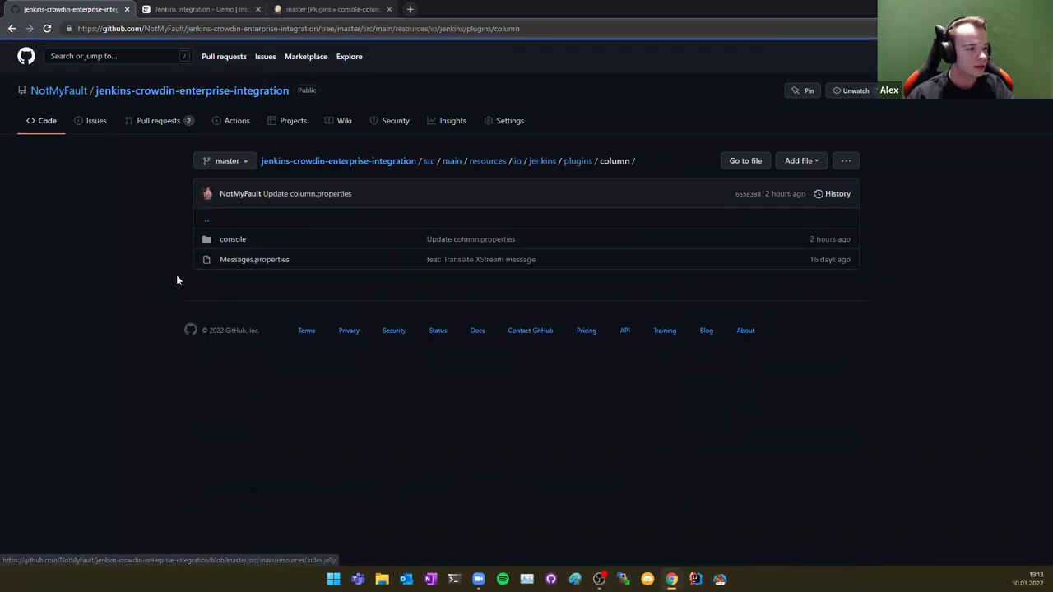
click(233, 240)
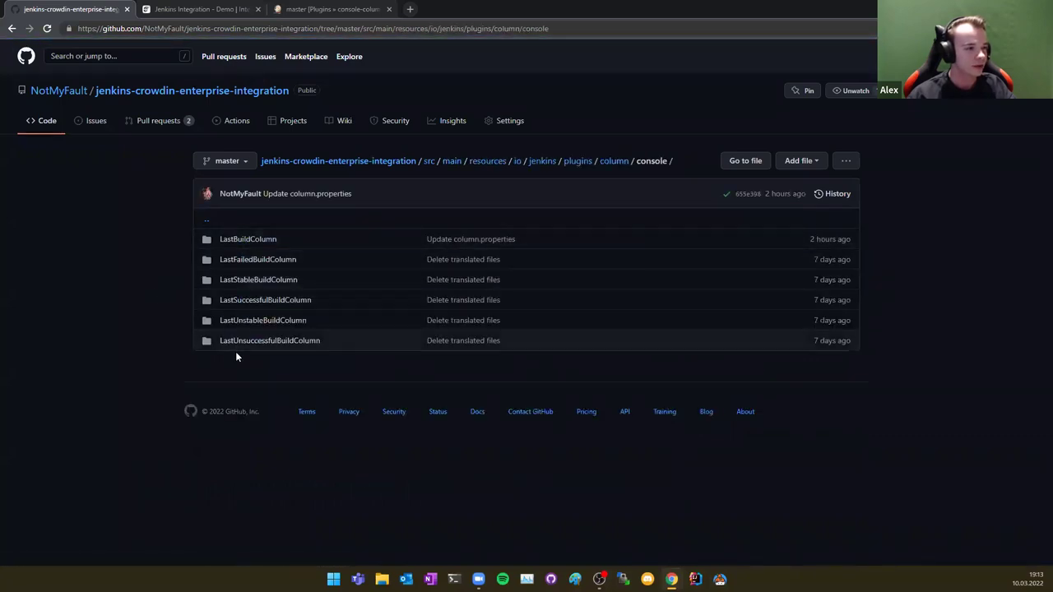
Switch back to Crowdin and open the LastBuildColumn column.properties file in the translation editor
click(195, 8)
scroll(223, 197, down, 2)
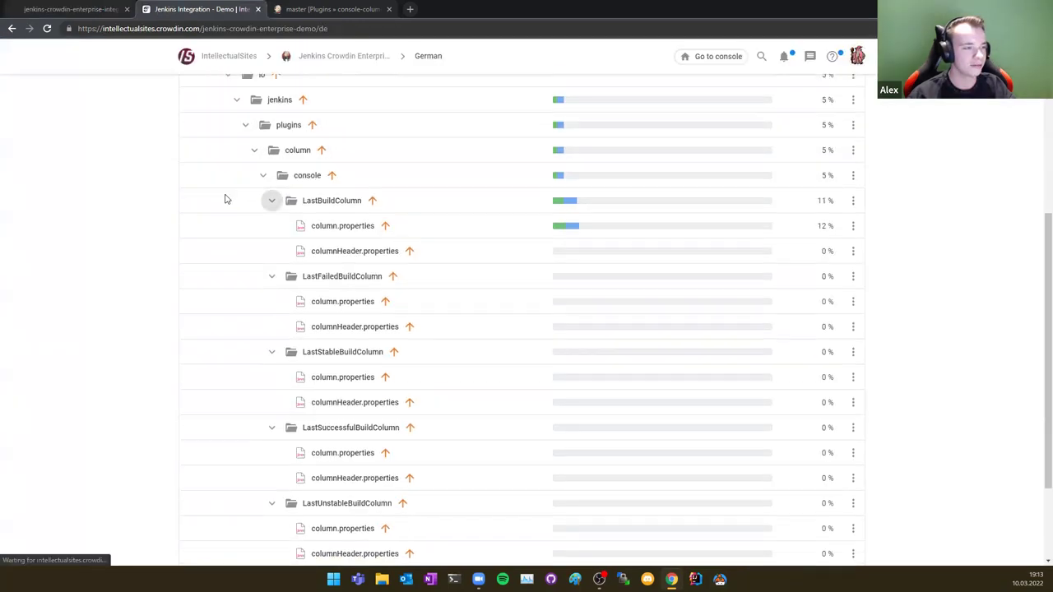
click(340, 215)
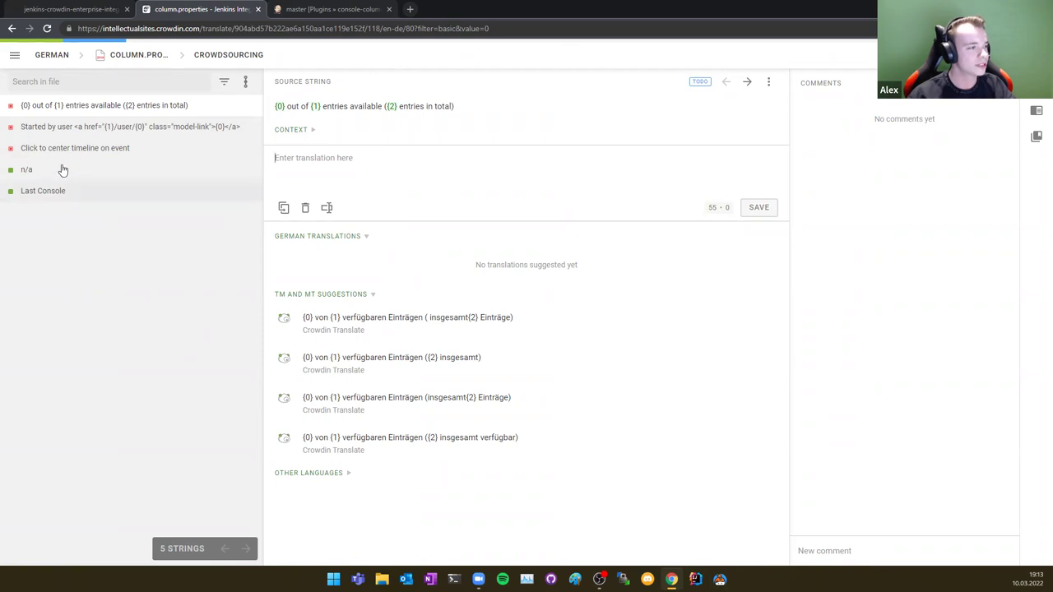
Save the suggestion "Klicken, um die Zeitleiste bei Ereignis zu zentrieren" as the German translation of "Click to center timeline on event"
click(116, 152)
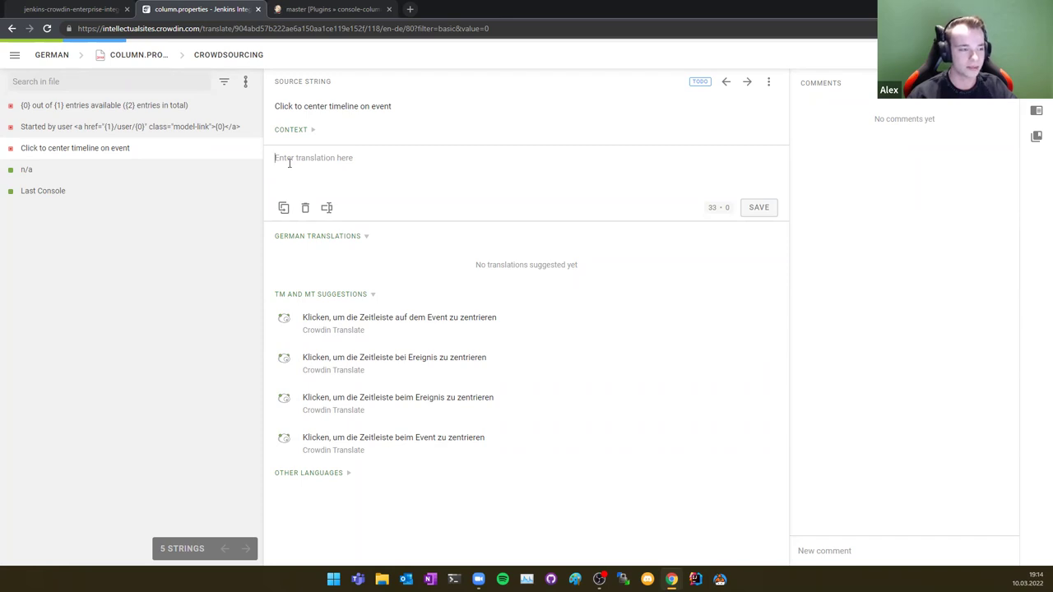
click(347, 362)
click(751, 211)
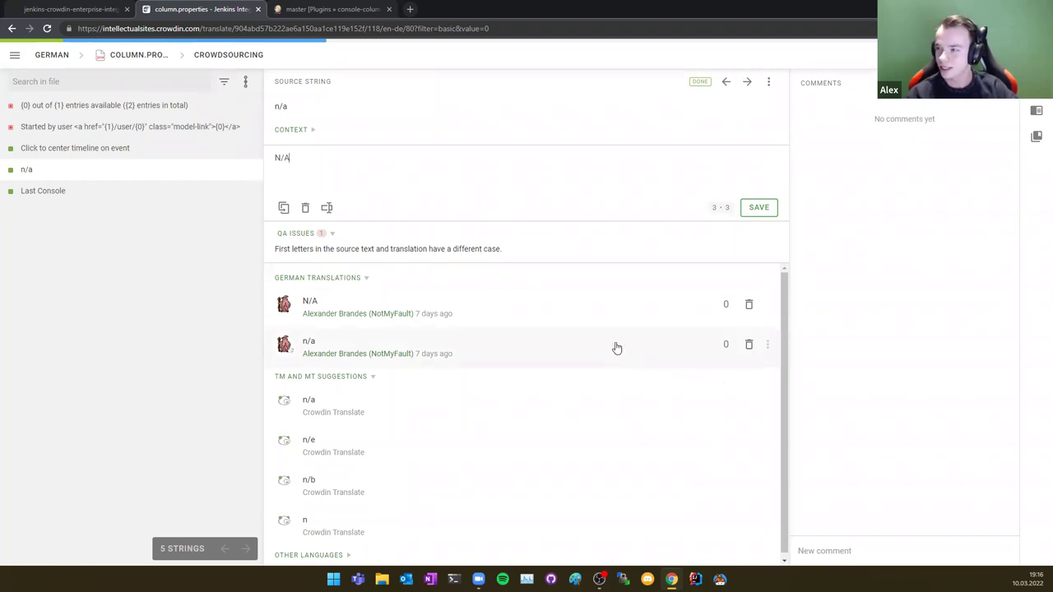
Switch the workflow step to Proofreading and approve the German translation of "Click to center timeline on event"
click(209, 56)
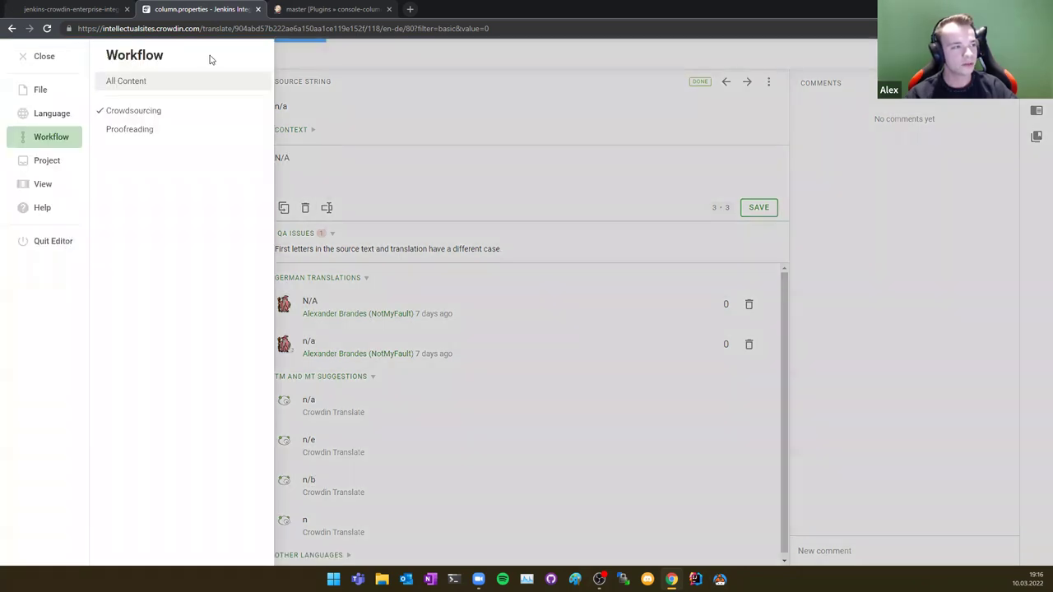
click(149, 134)
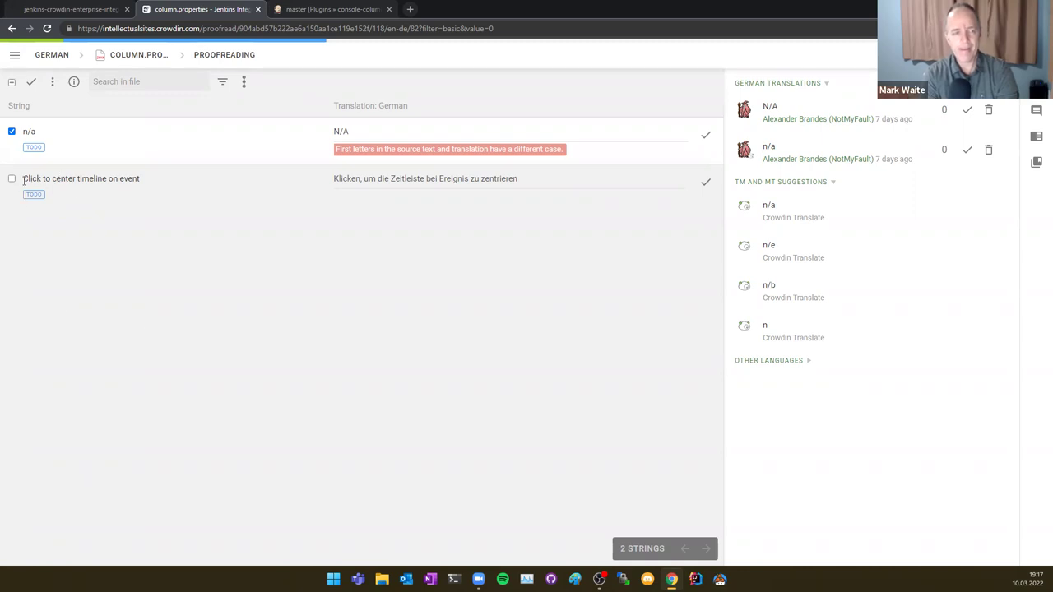
click(58, 179)
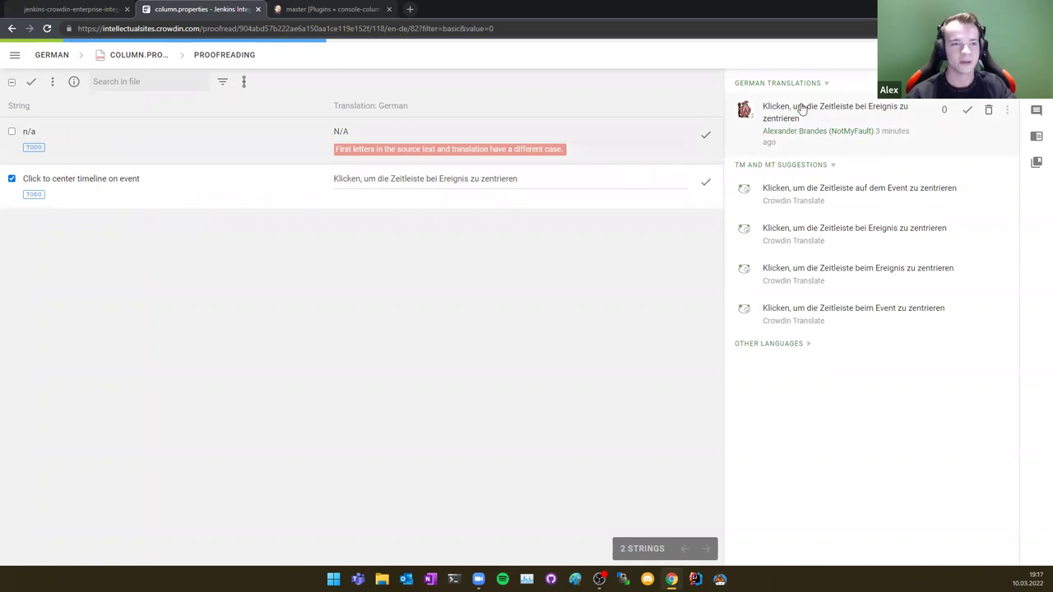
click(968, 109)
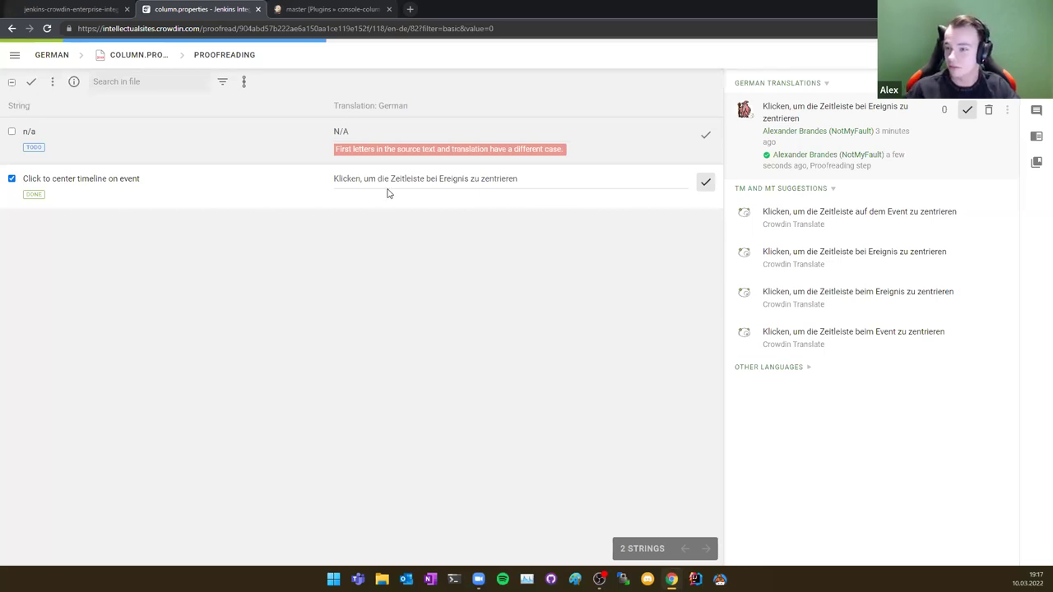
Return to the Crowdsourcing step, view the strings filtered by workflow step status, and restore the Show All filter
click(224, 54)
click(136, 114)
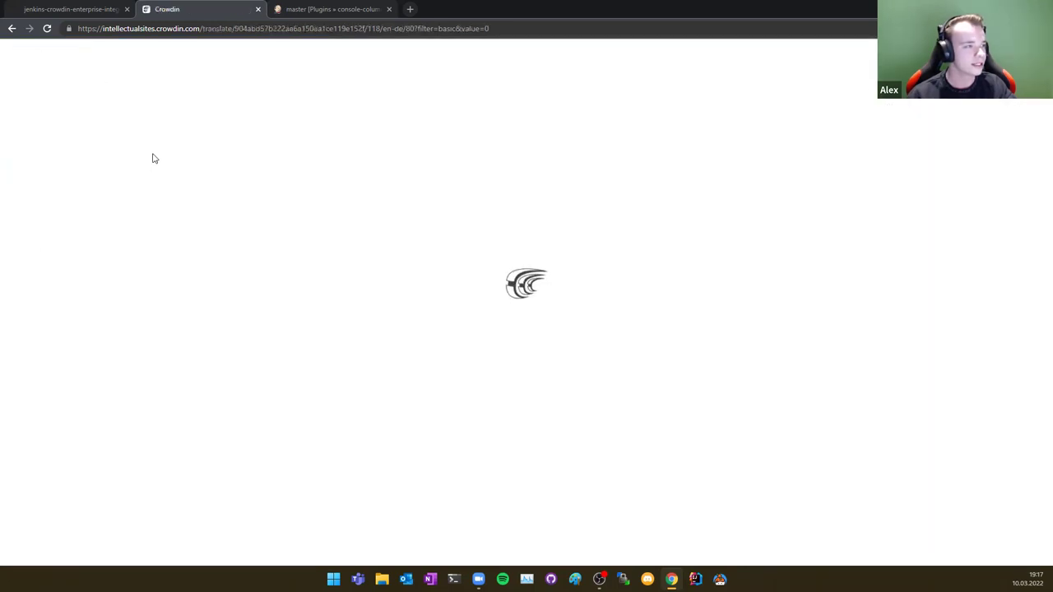
click(246, 82)
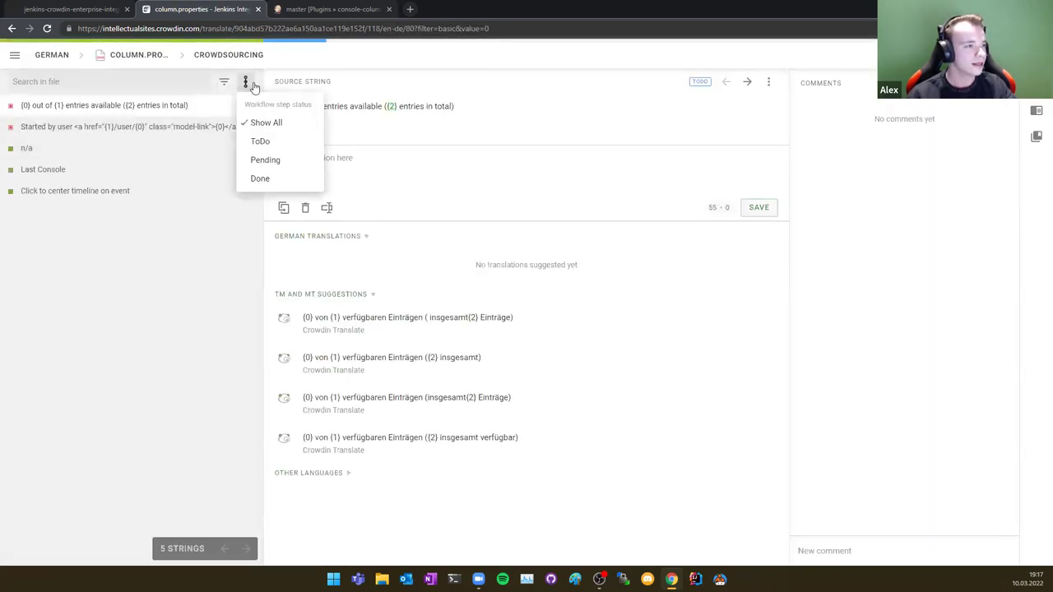
click(260, 160)
click(246, 82)
click(255, 172)
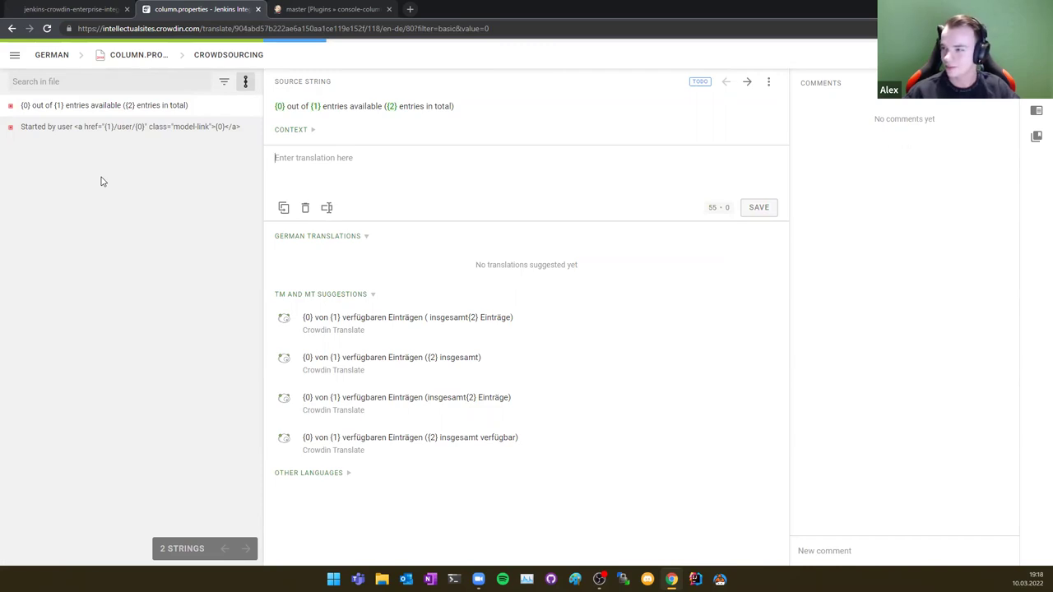
click(245, 82)
click(257, 123)
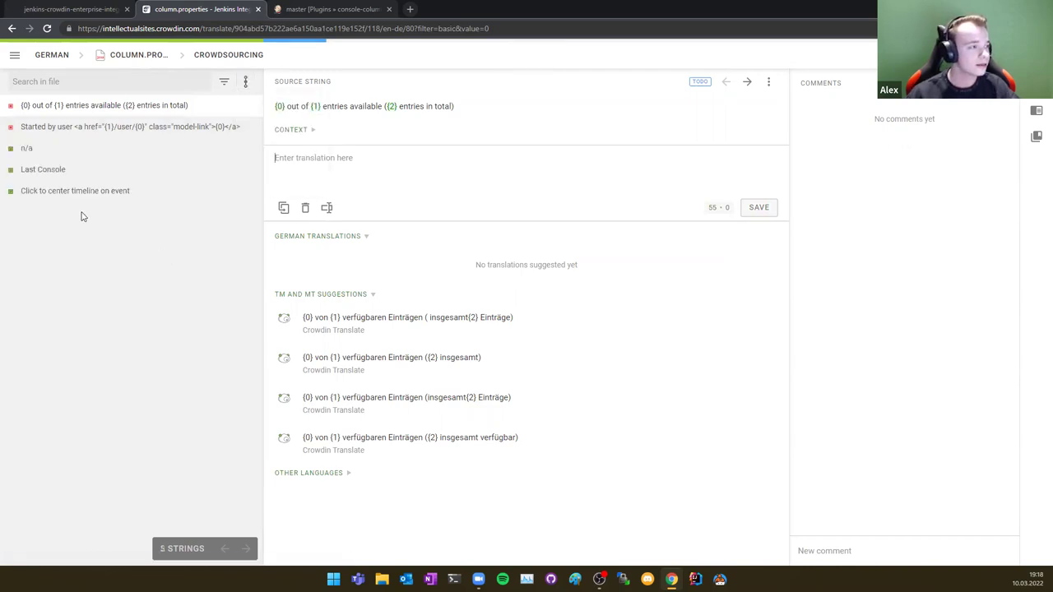
Open the "Last Console" string with its German translations and expand the new comment form
click(48, 170)
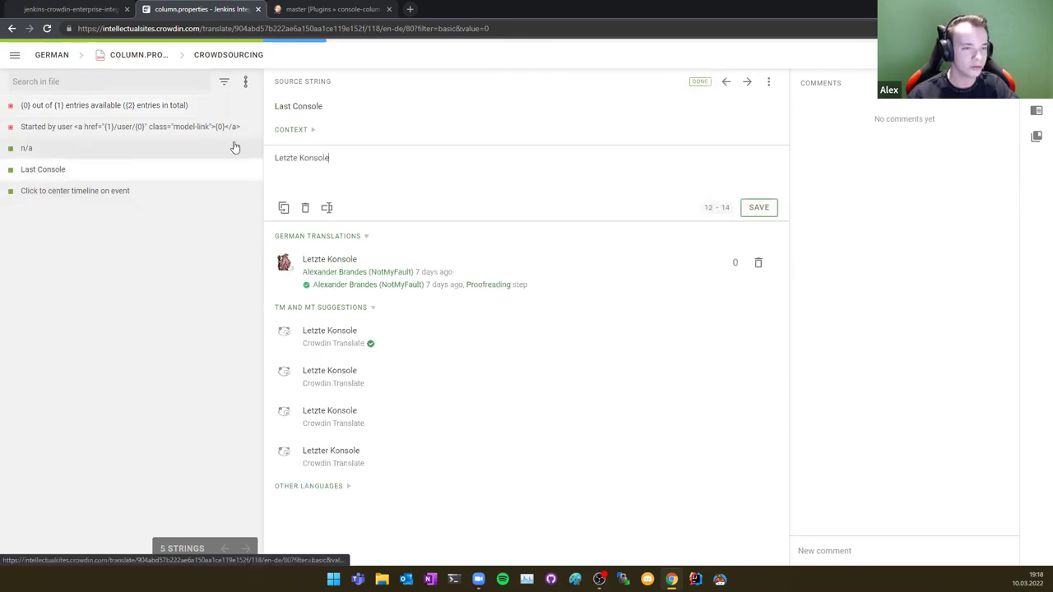
click(817, 552)
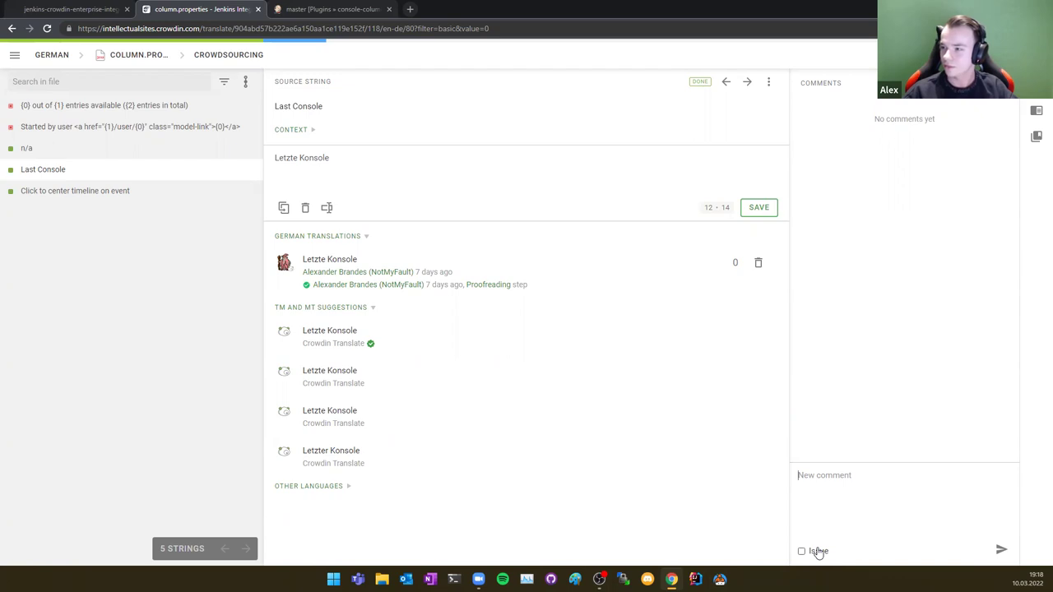
click(803, 474)
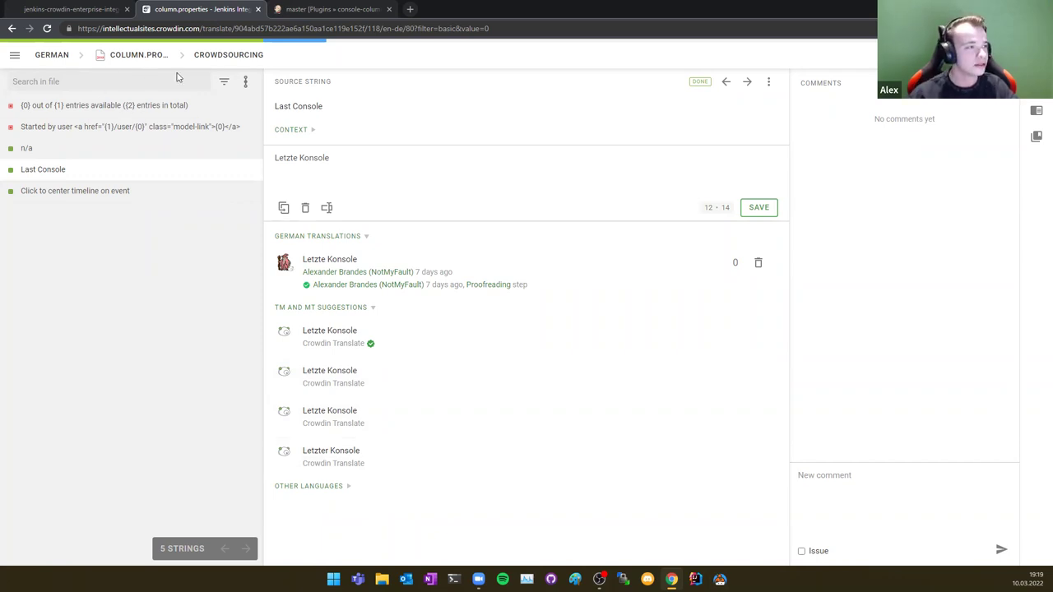
Quit the translation editor to the project's German translation overview
click(15, 54)
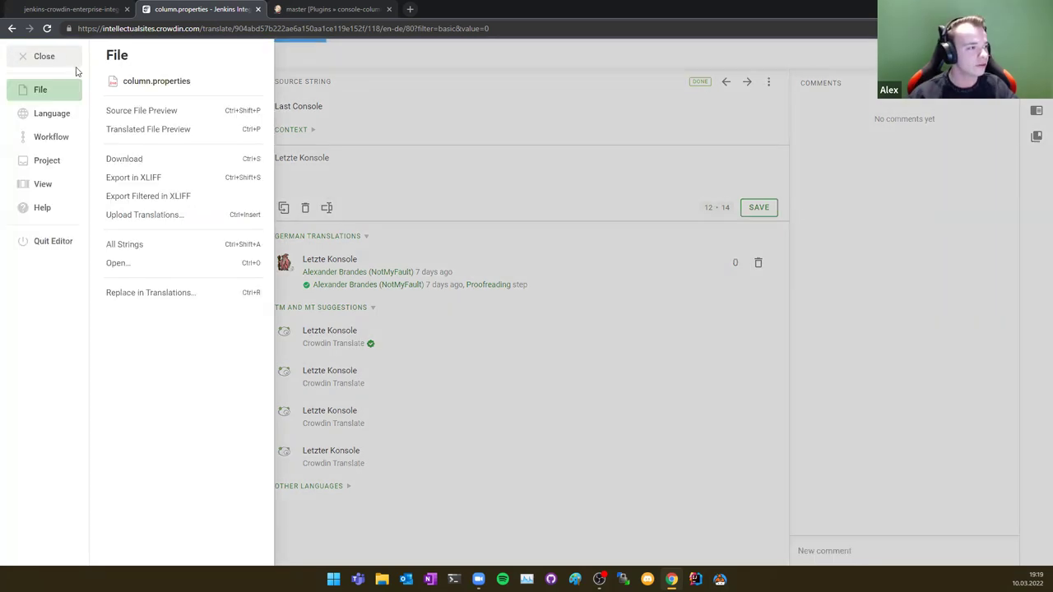
click(36, 240)
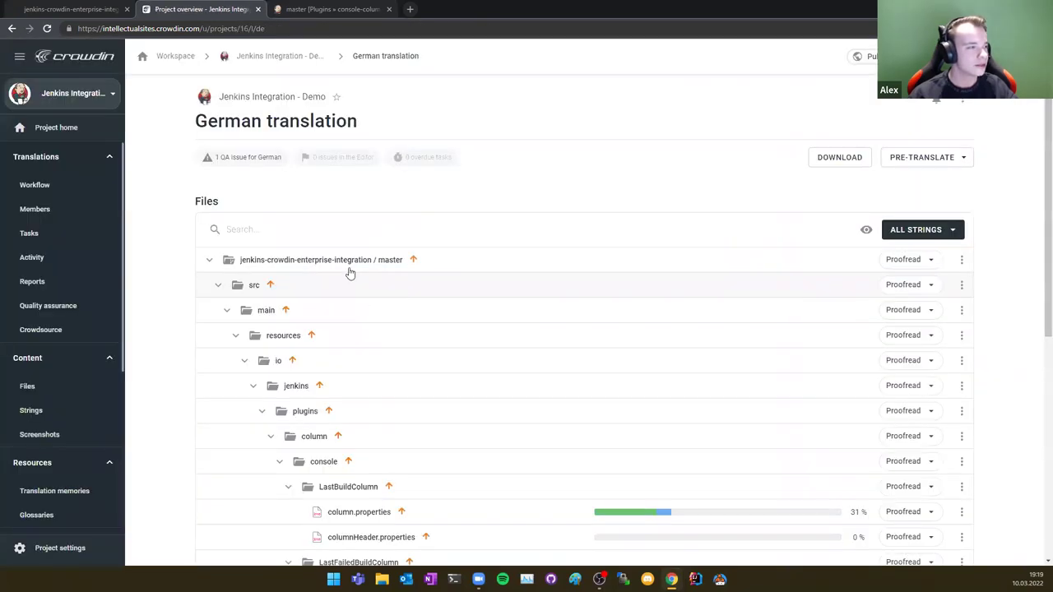
Look through the project's Translations, Content, Resources, Tools and Integrations sections and open the project settings
scroll(78, 235, down, 3)
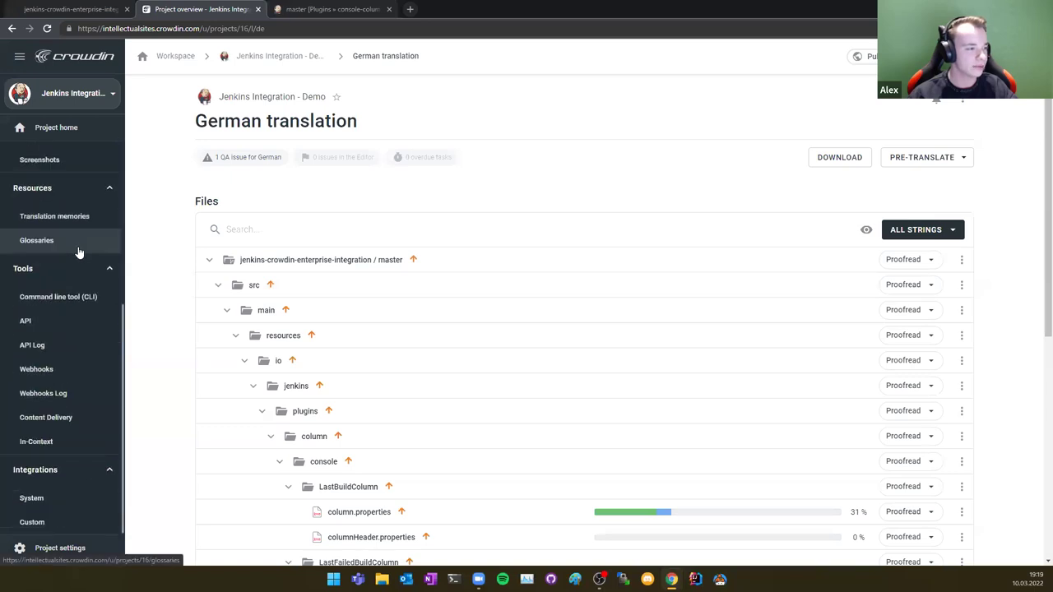
scroll(79, 252, up, 3)
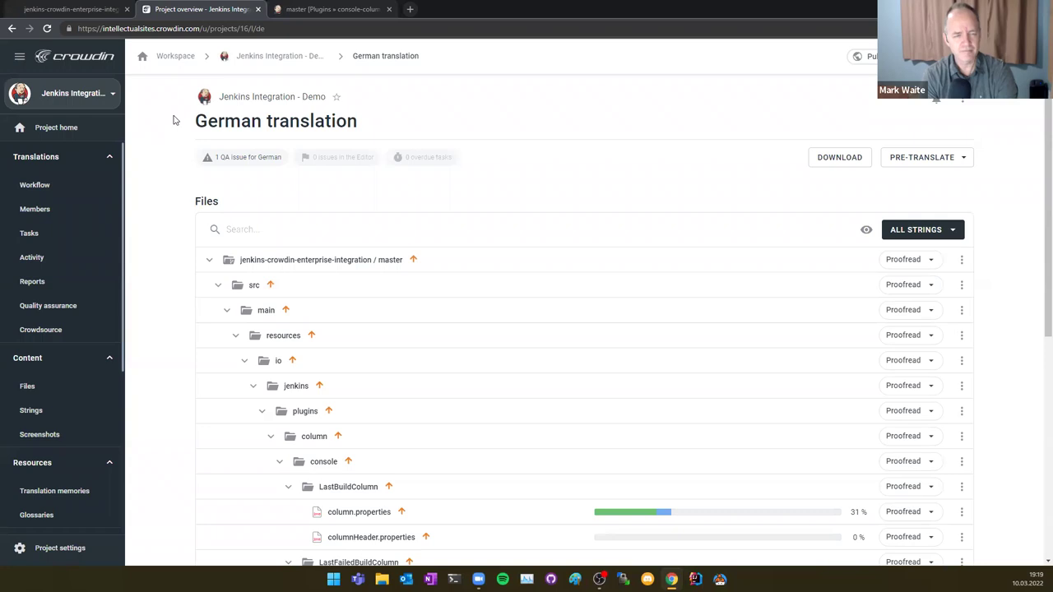
scroll(74, 230, down, 3)
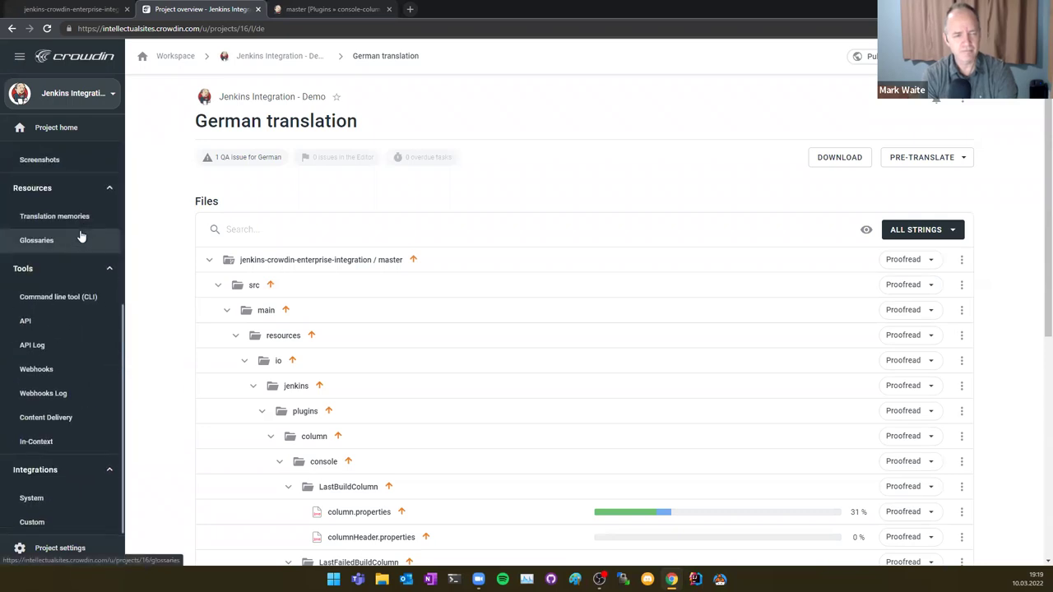
scroll(81, 237, up, 3)
scroll(93, 229, down, 2)
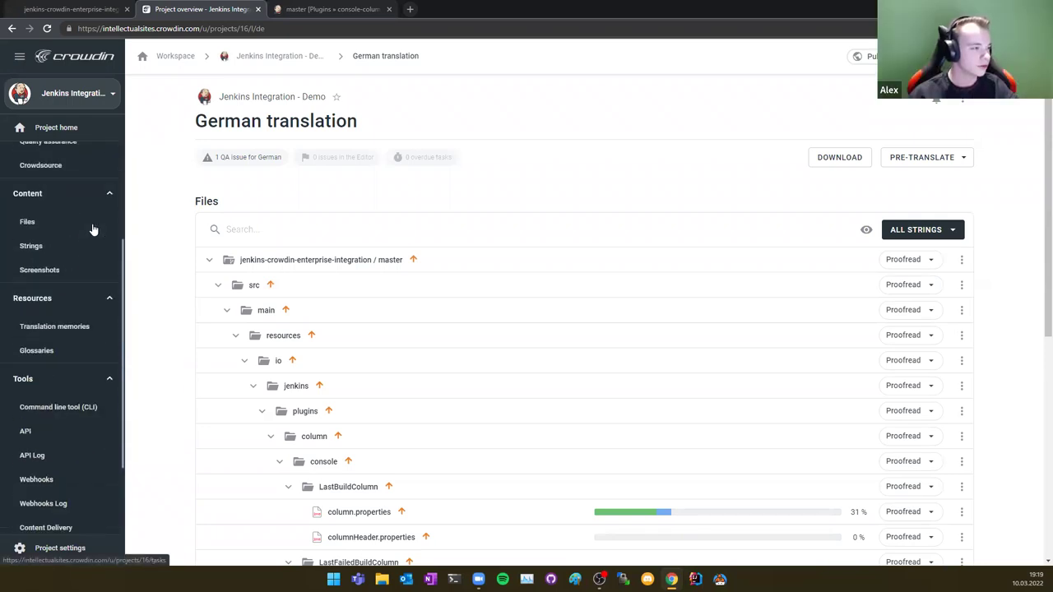
scroll(85, 351, down, 2)
scroll(85, 345, up, 3)
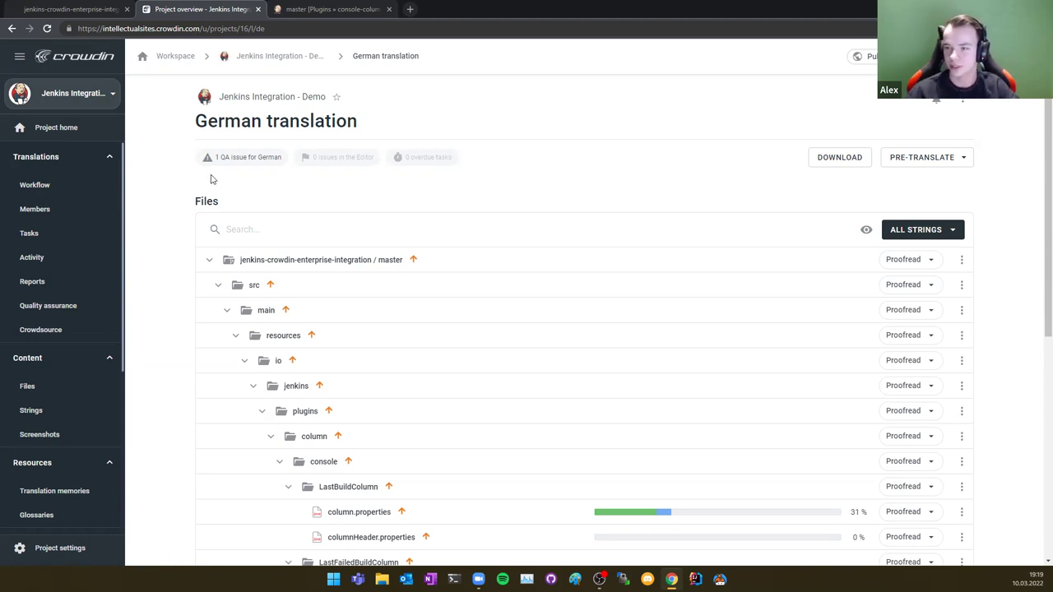
scroll(68, 296, down, 3)
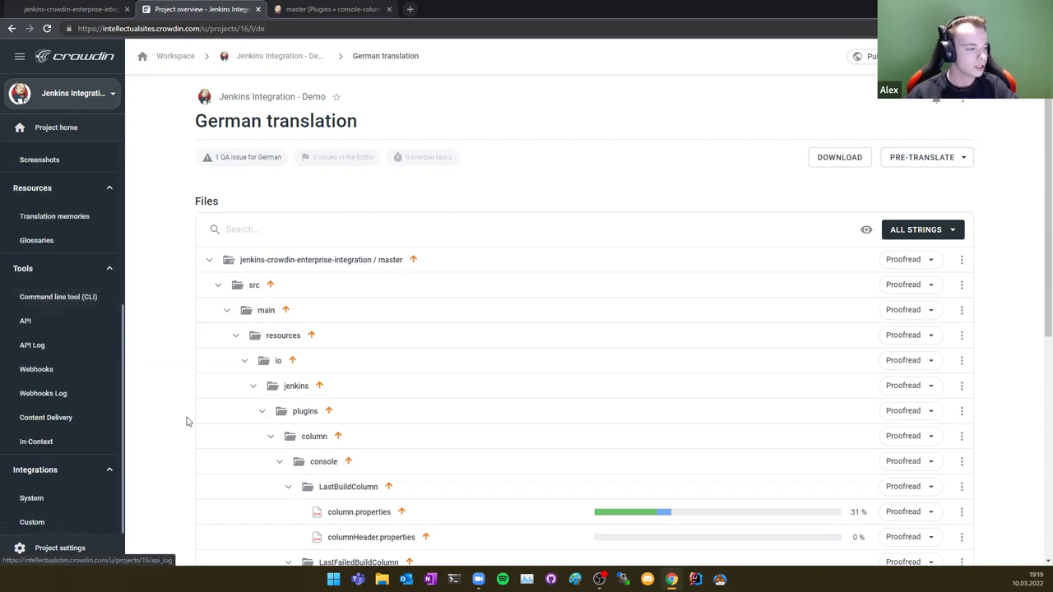
click(58, 548)
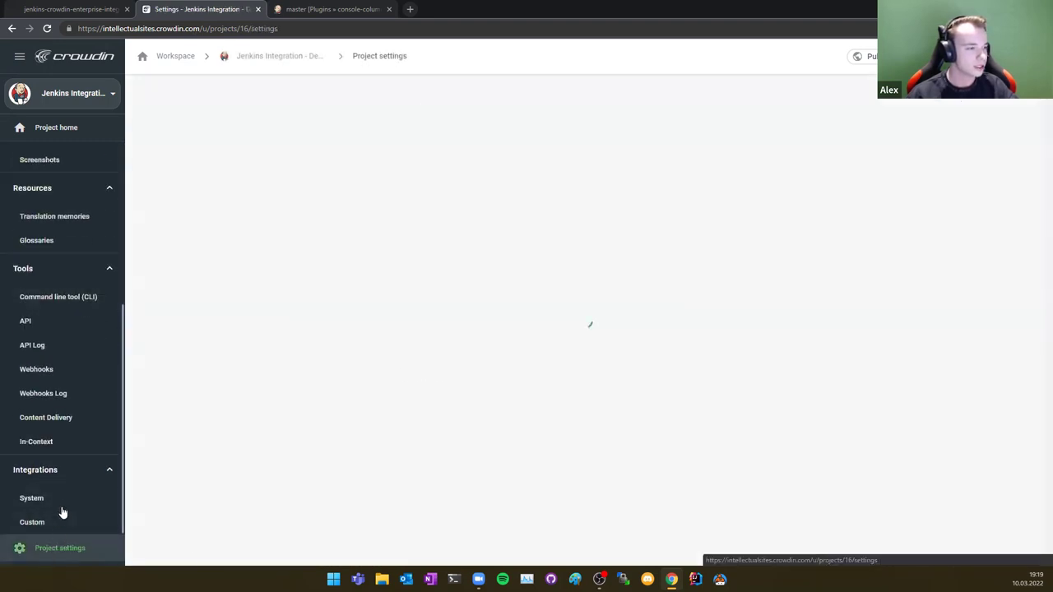
Browse the project's system integrations and open the GitHub integration's page
click(55, 496)
scroll(353, 336, down, 3)
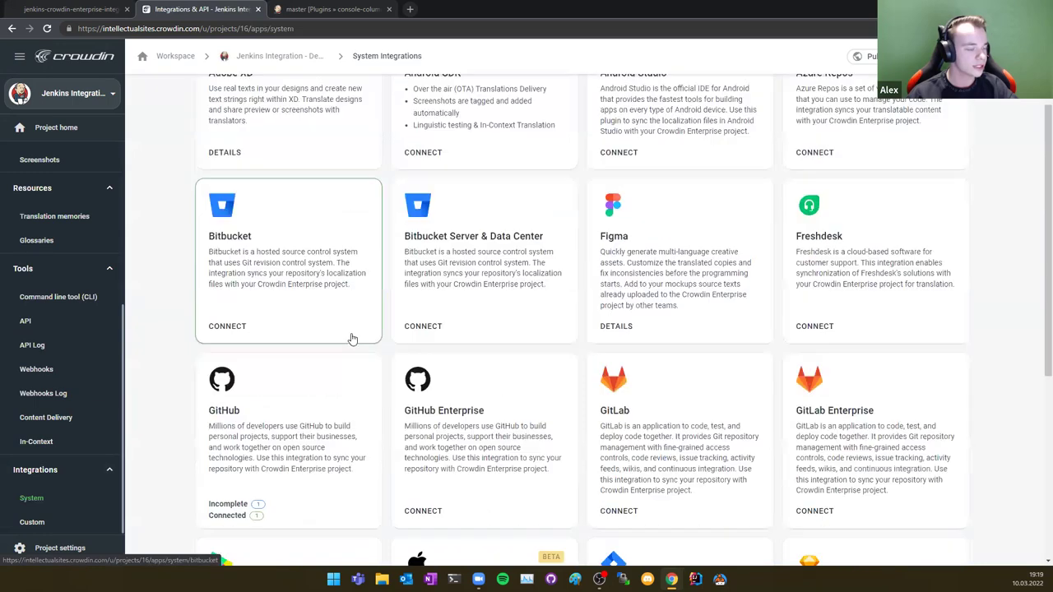
scroll(371, 254, up, 2)
scroll(665, 345, down, 5)
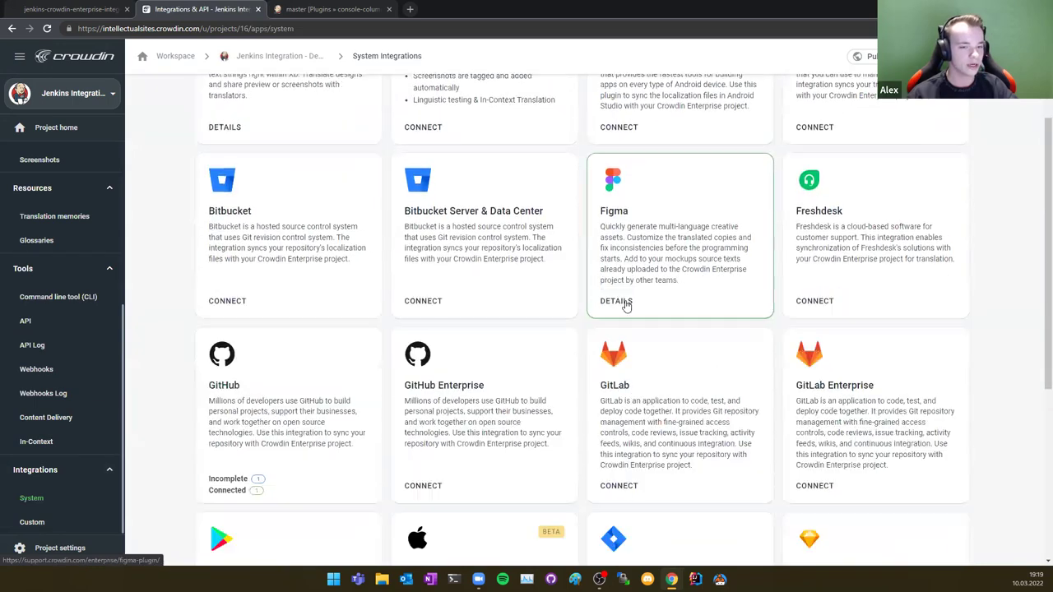
scroll(613, 301, up, 3)
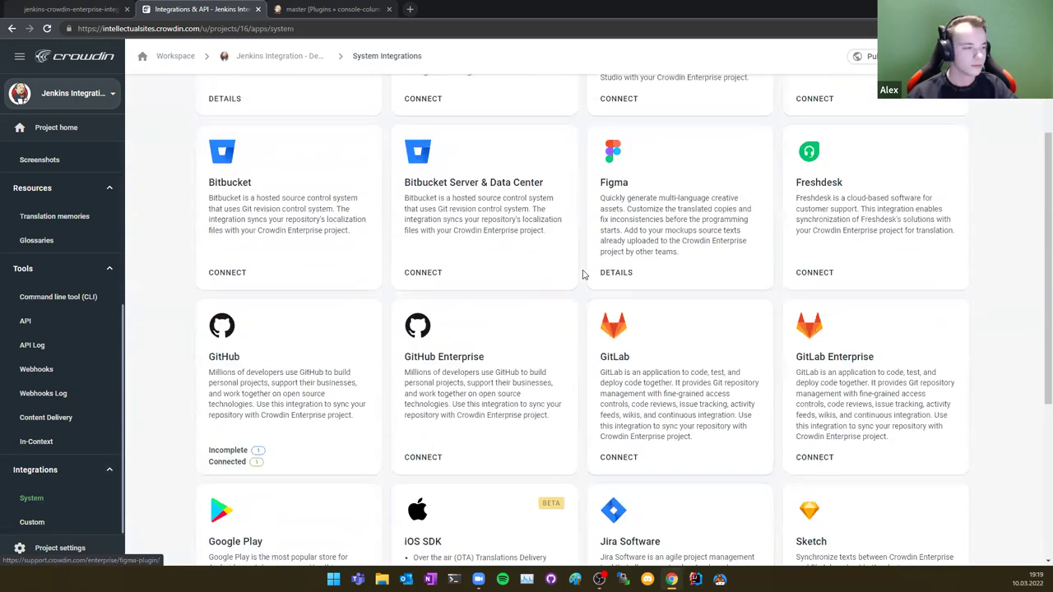
scroll(329, 274, down, 1)
click(288, 230)
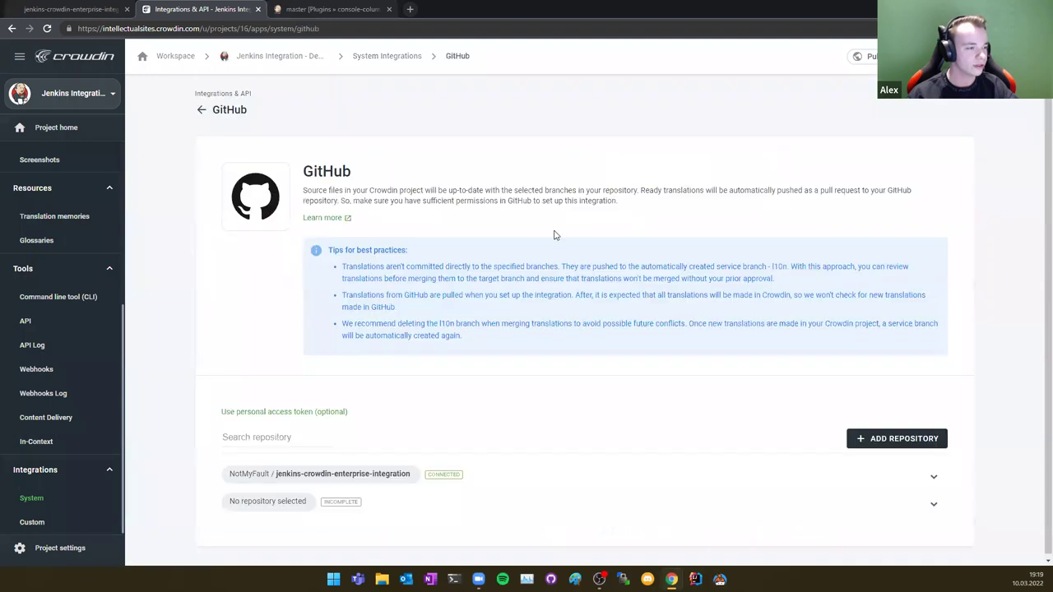
Expand the connected jenkins-crowdin-enterprise-integration repository, open its GitHub integration for editing and close it without saving
click(932, 475)
scroll(827, 263, down, 3)
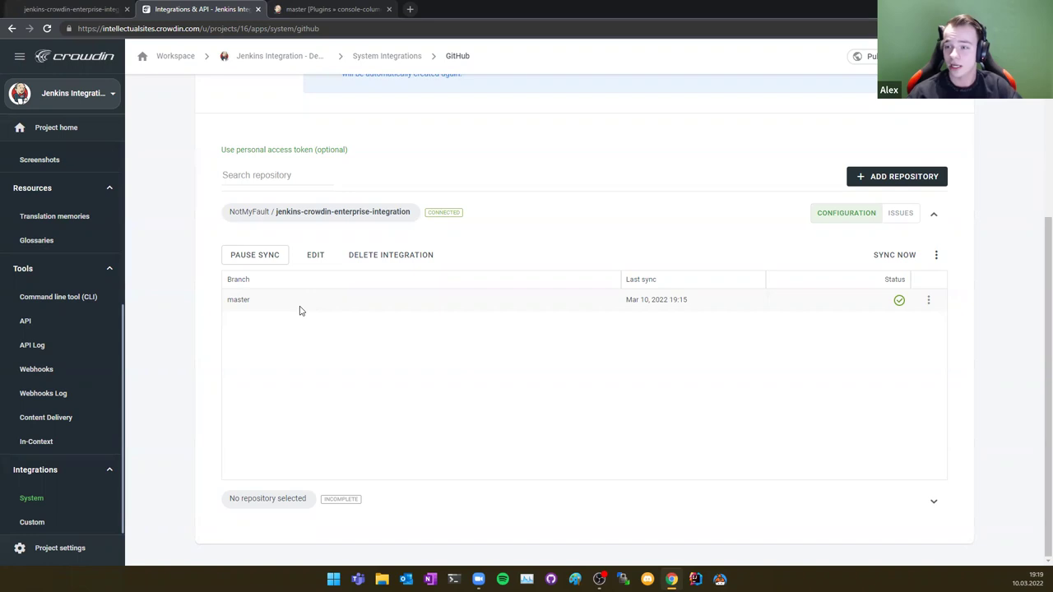
click(314, 256)
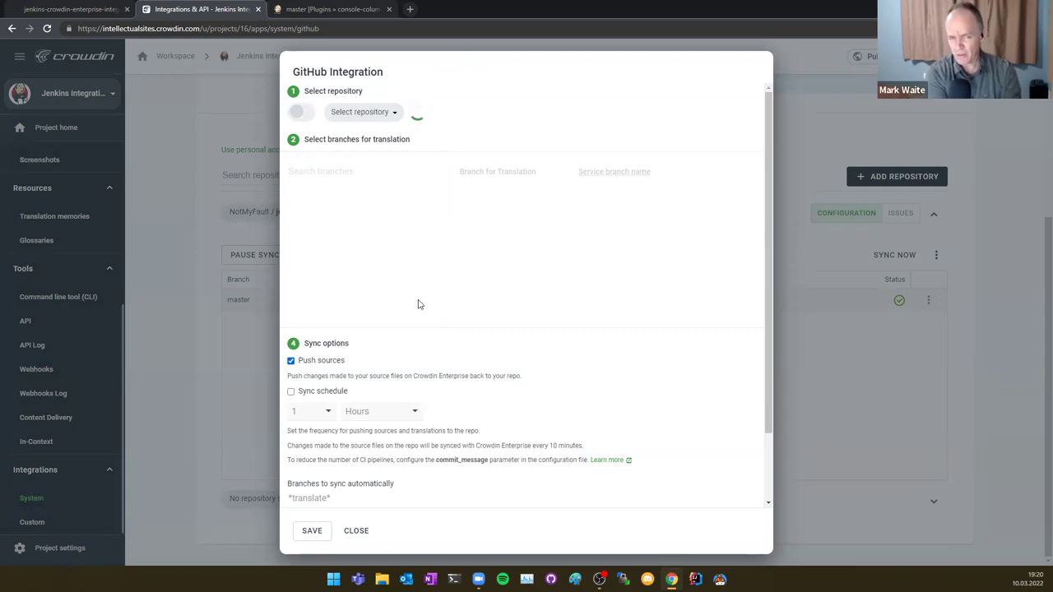
click(366, 530)
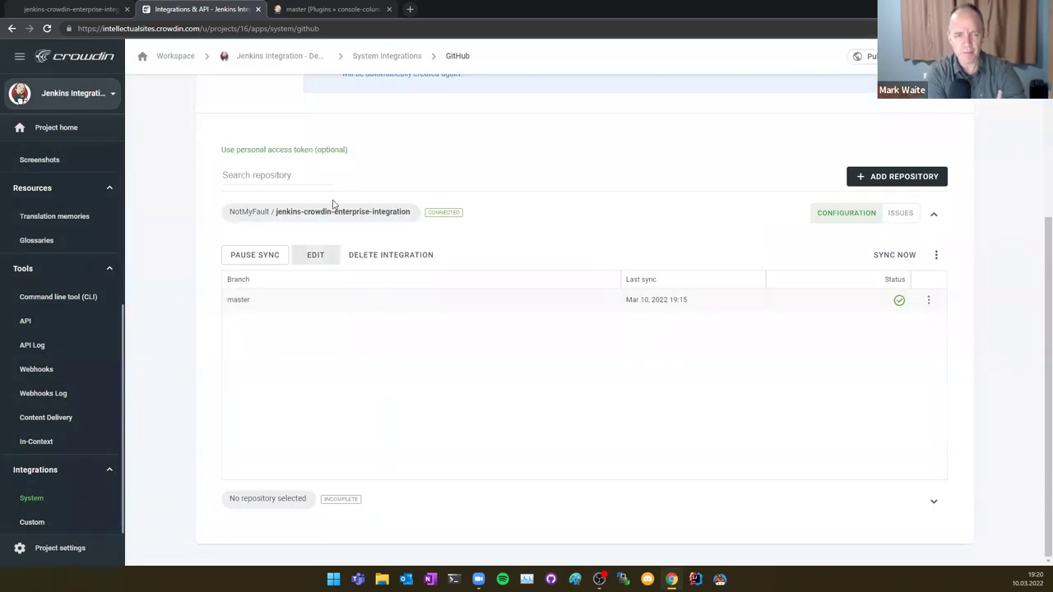
Switch to GitHub, view the root files of jenkins-crowdin-enterprise-integration and go back to its console folder
click(72, 9)
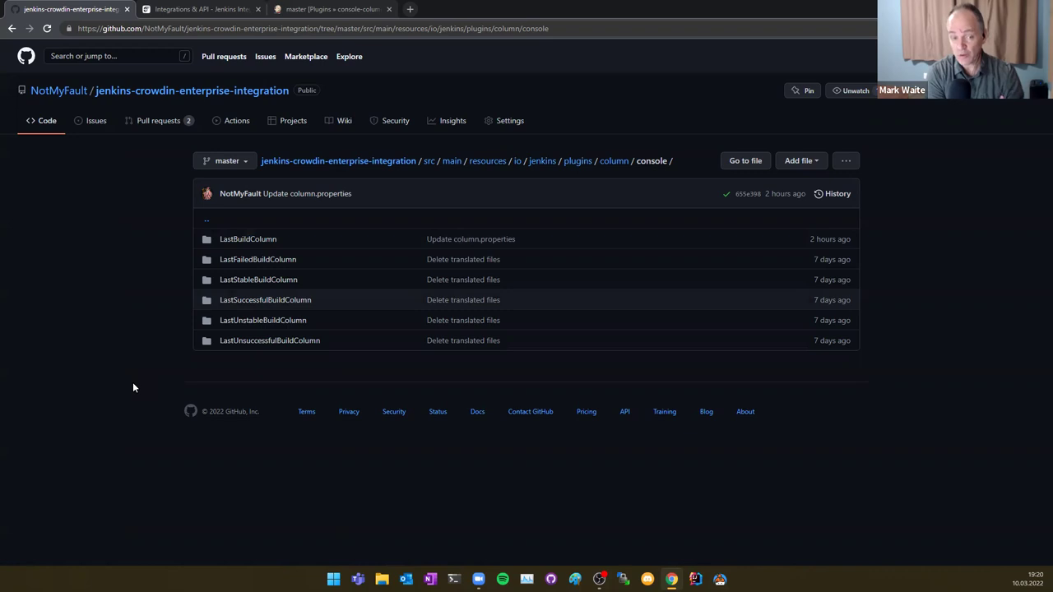
click(36, 122)
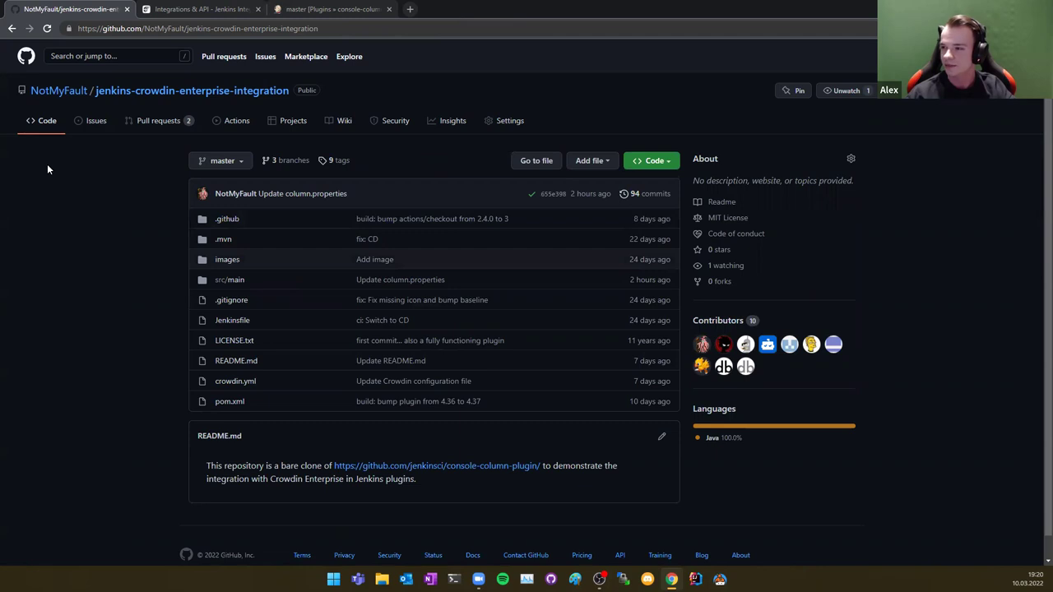
key(alt+Left)
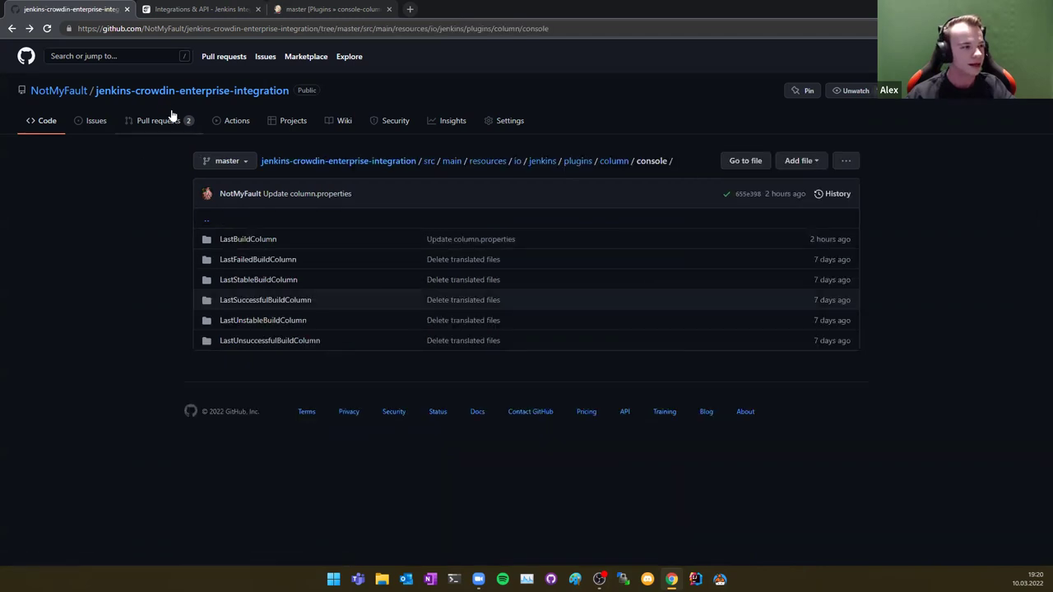
Switch back to Crowdin, select the master branch and review the GitHub integration's sync options without saving
click(181, 5)
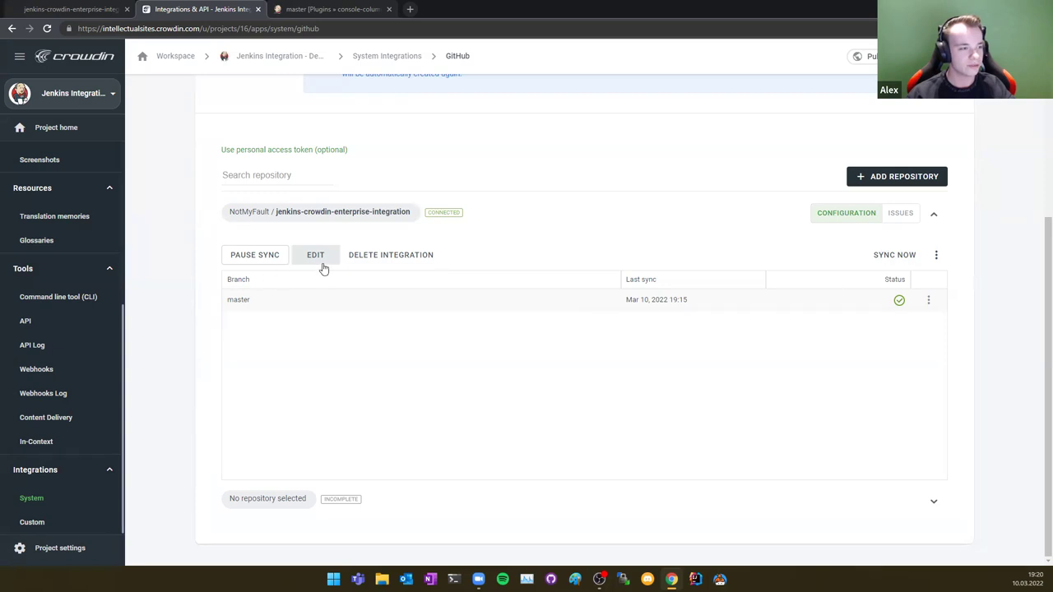
click(242, 303)
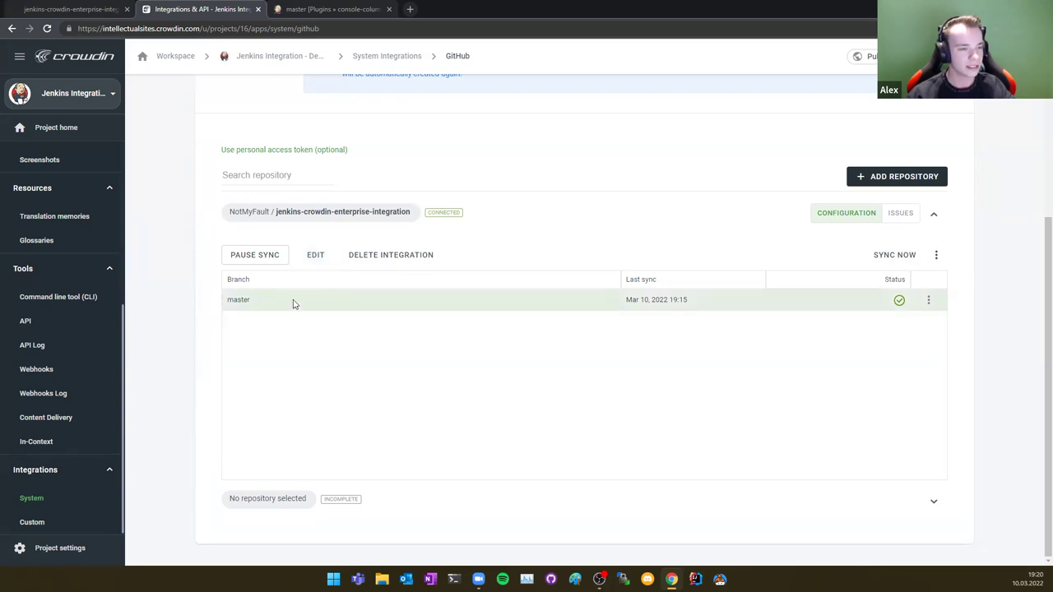
click(319, 260)
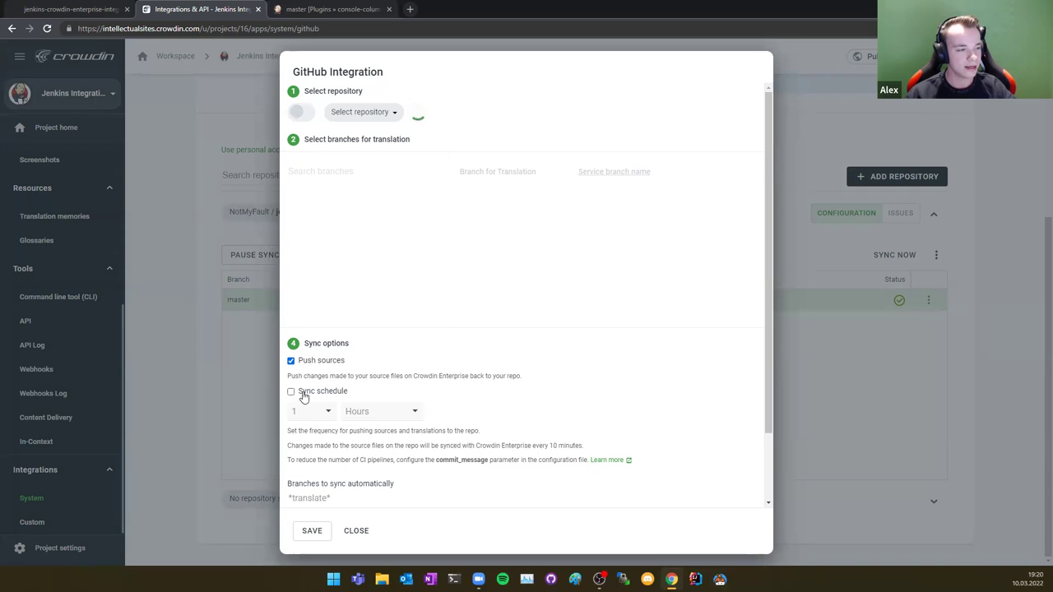
scroll(402, 411, down, 1)
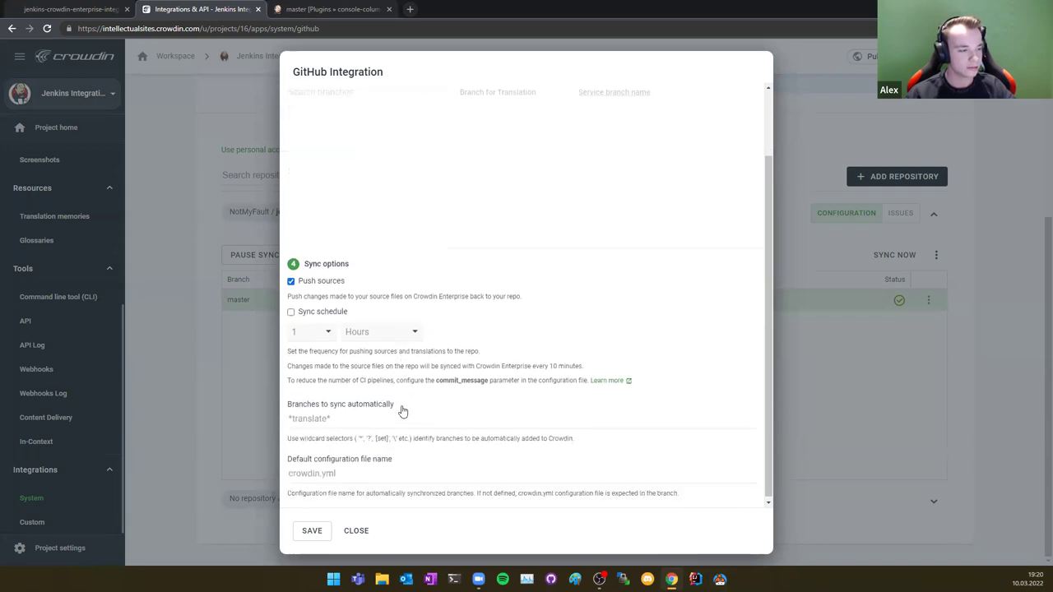
scroll(402, 411, up, 1)
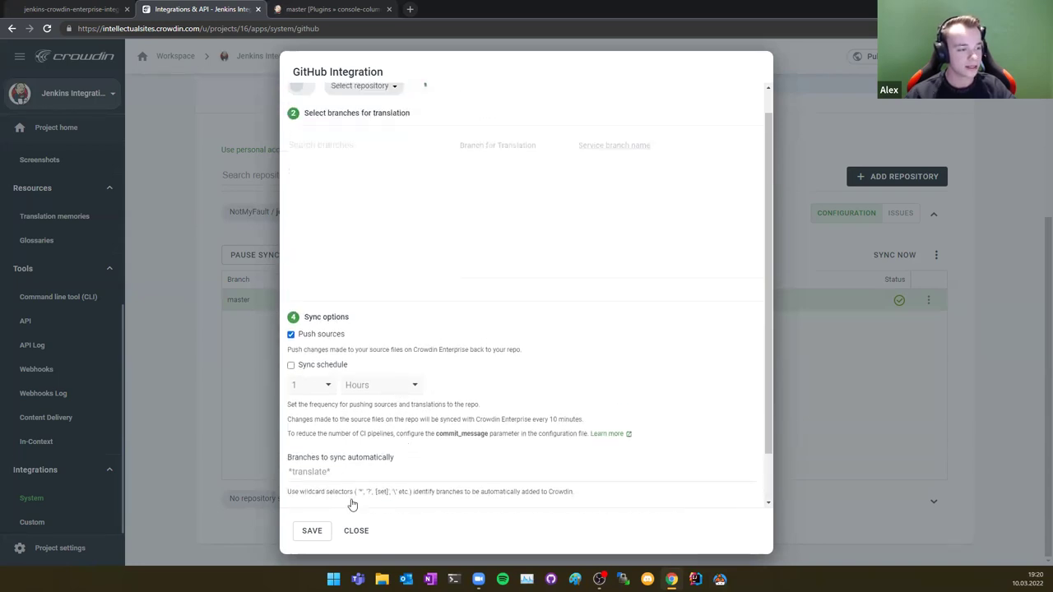
click(357, 531)
Open the project's Quality assurance settings and read through the full list of QA checks
scroll(99, 329, up, 3)
scroll(100, 330, up, 1)
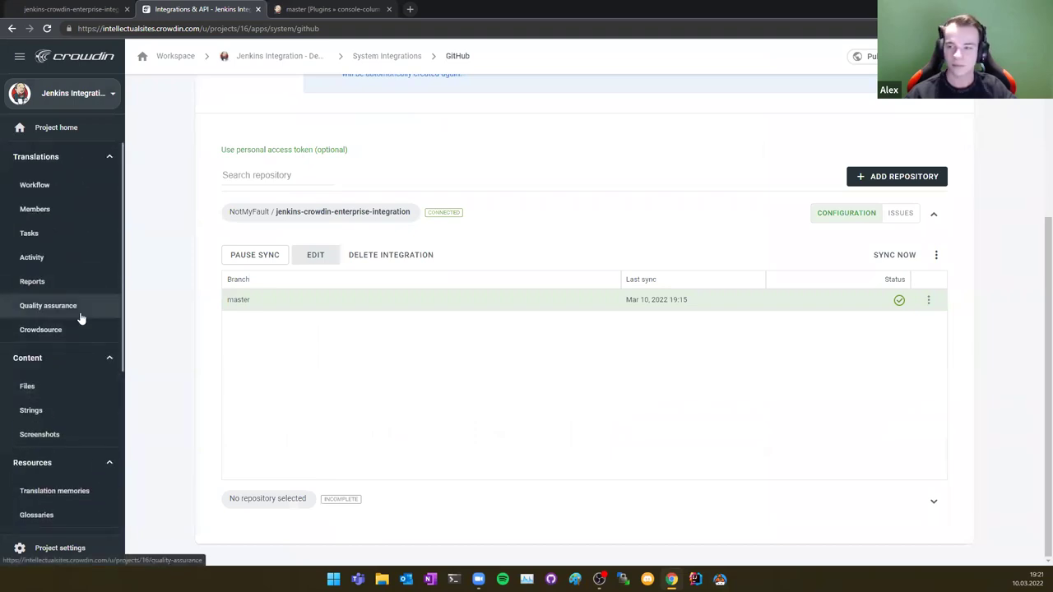
click(74, 309)
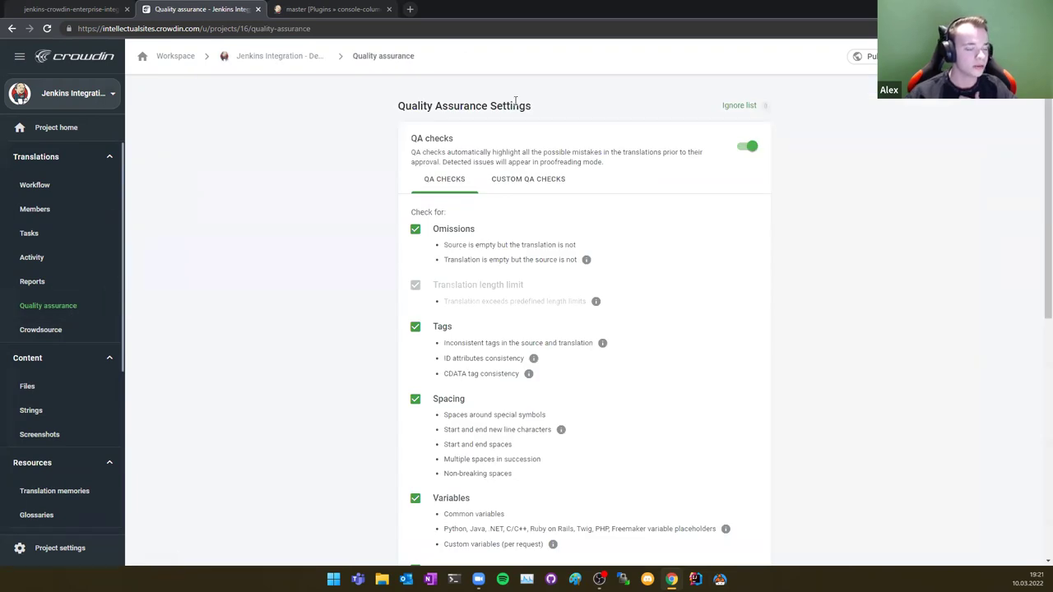
scroll(494, 181, down, 1)
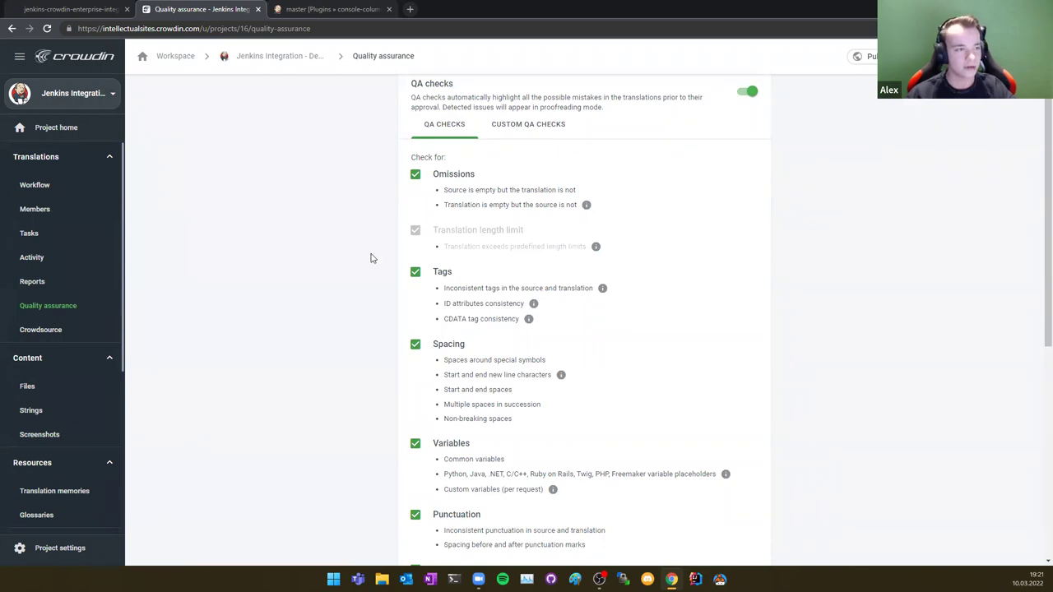
scroll(366, 258, down, 3)
scroll(366, 257, down, 1)
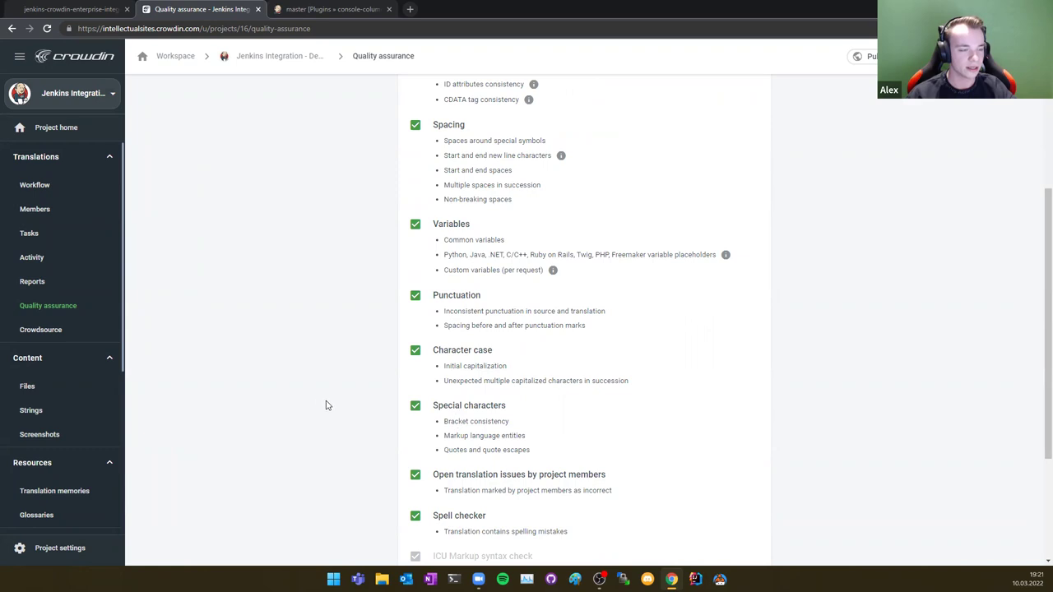
scroll(324, 404, down, 2)
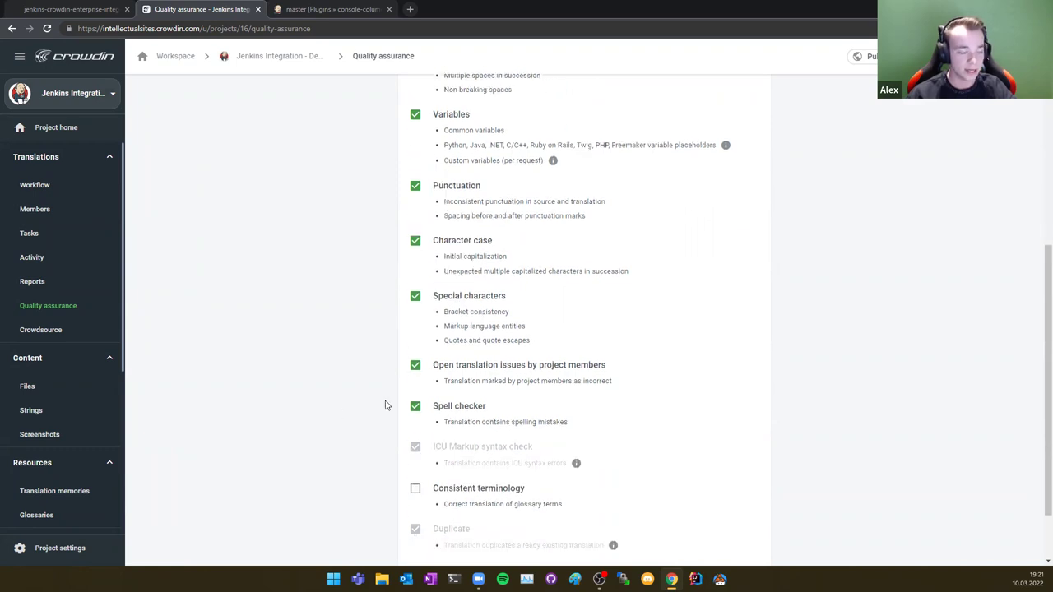
scroll(378, 401, down, 1)
scroll(376, 390, up, 6)
scroll(395, 211, up, 2)
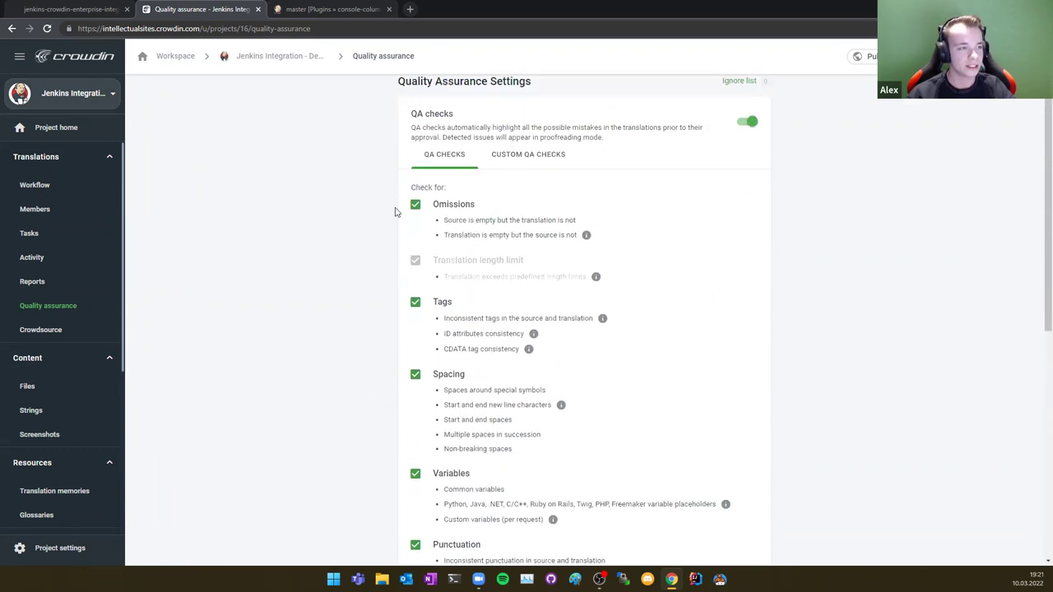
scroll(395, 217, down, 8)
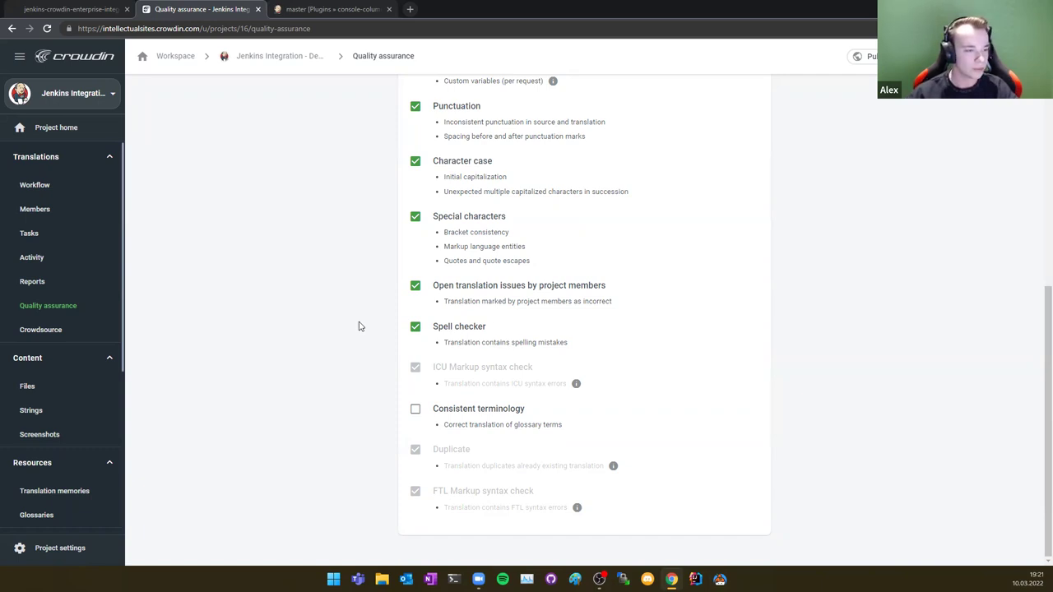
scroll(37, 247, down, 4)
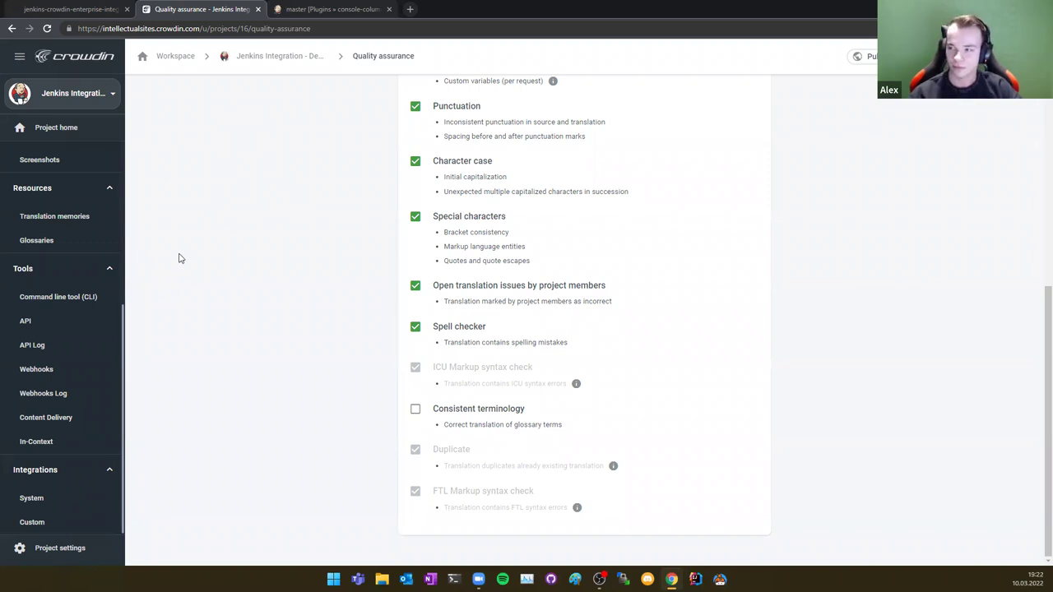
scroll(77, 395, up, 3)
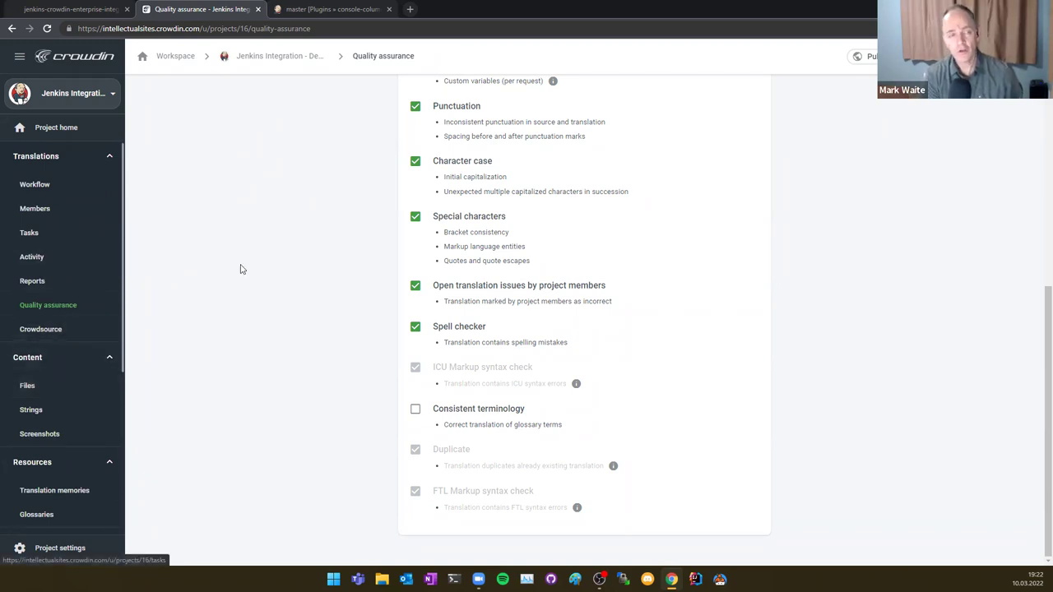
scroll(241, 269, up, 3)
scroll(241, 269, up, 3)
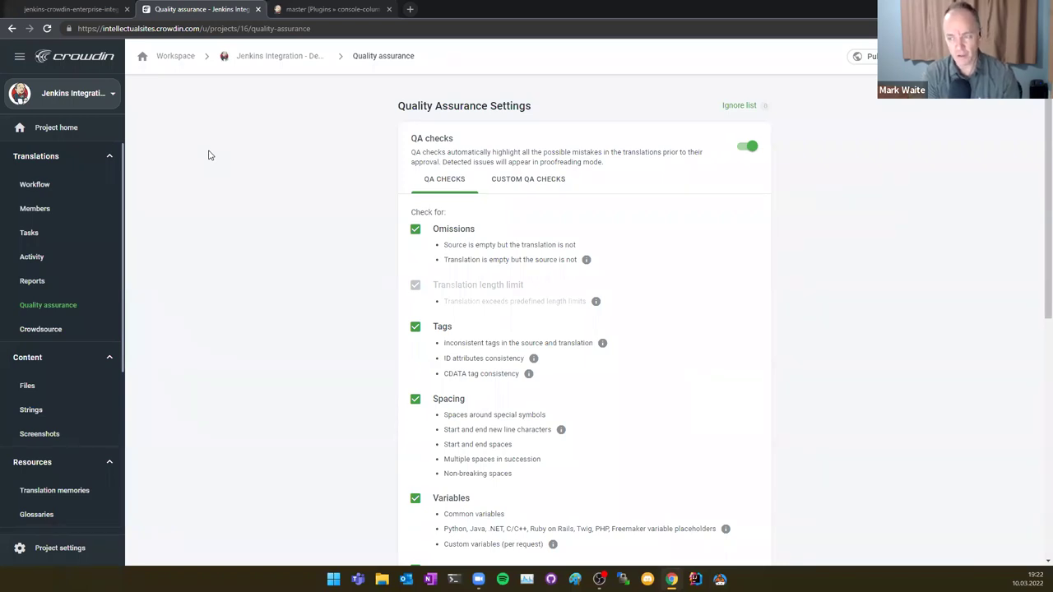
View the IntellectualSites public page listing its open projects and return to the organization's workspace
click(110, 97)
click(62, 55)
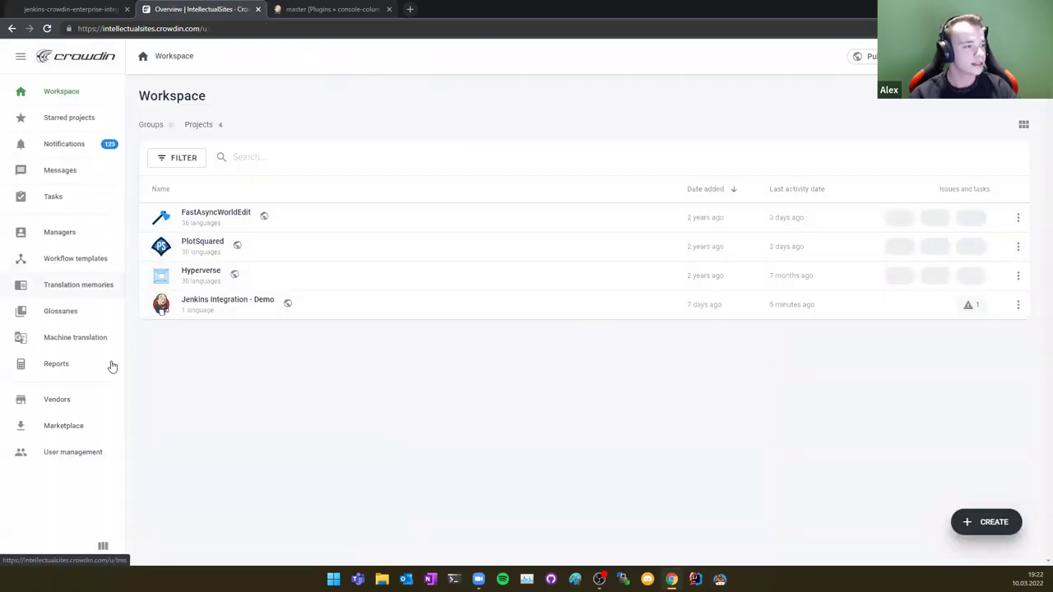
click(194, 29)
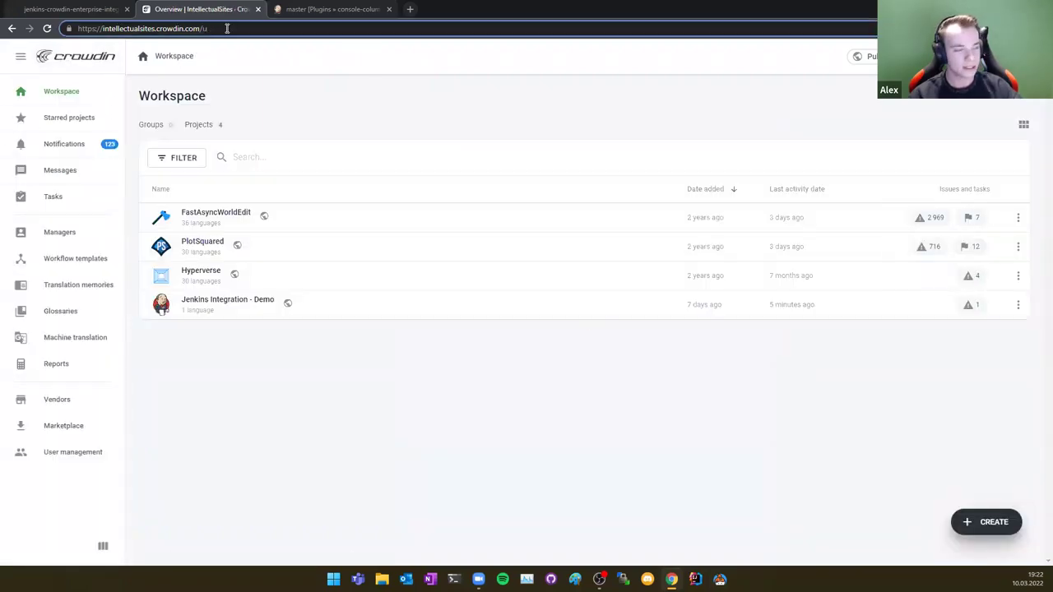
click(214, 69)
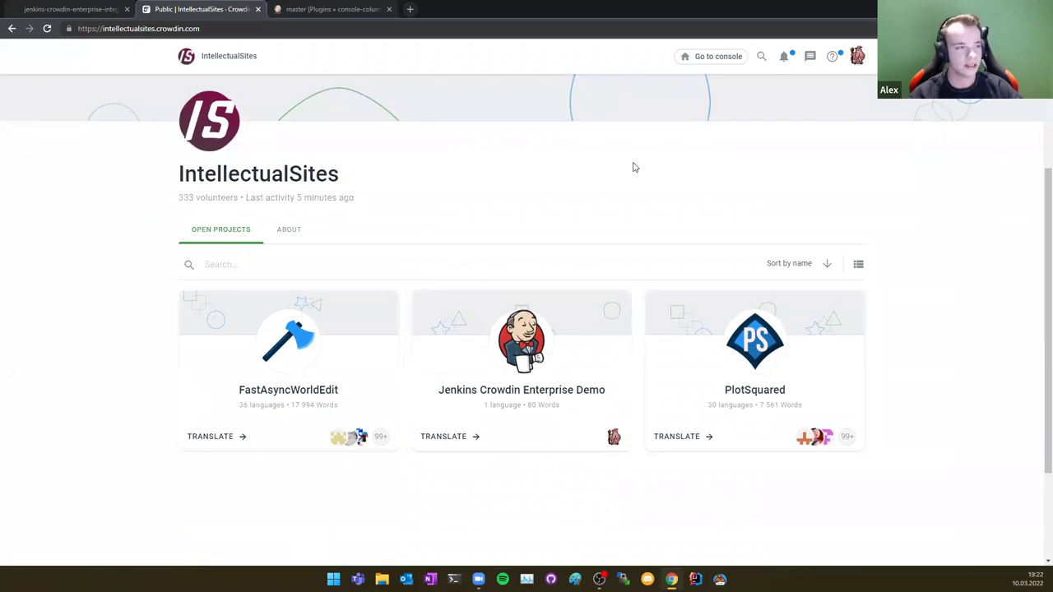
scroll(642, 140, up, 2)
click(716, 57)
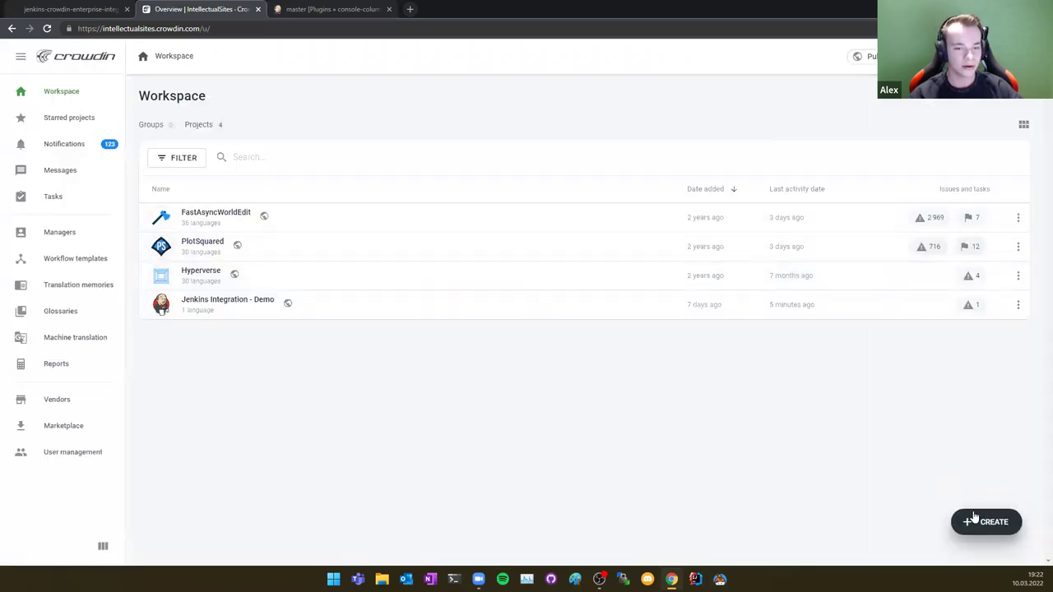
click(977, 520)
click(711, 73)
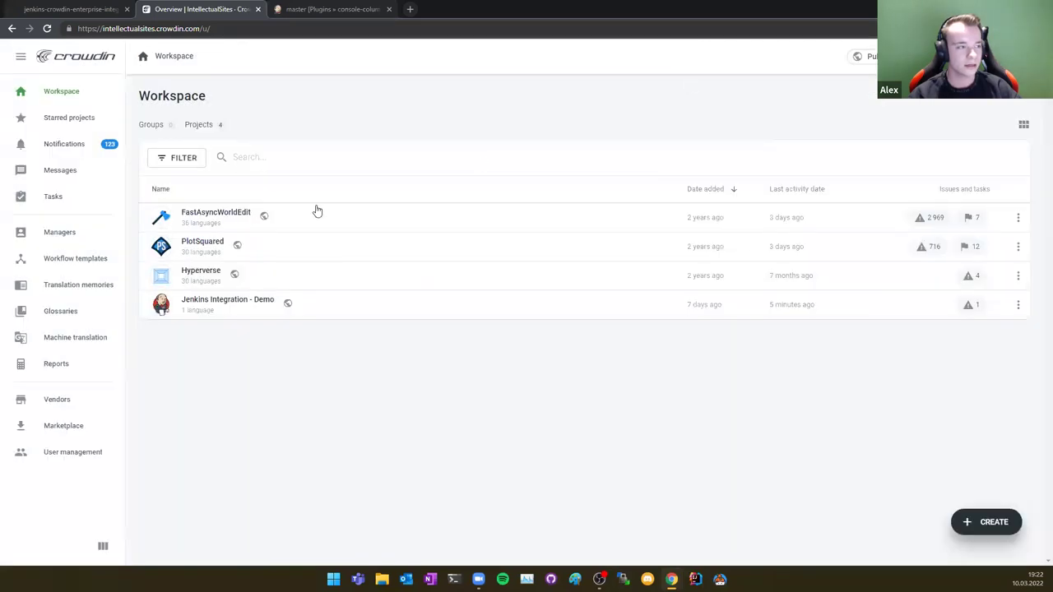
mouse_move(987, 495)
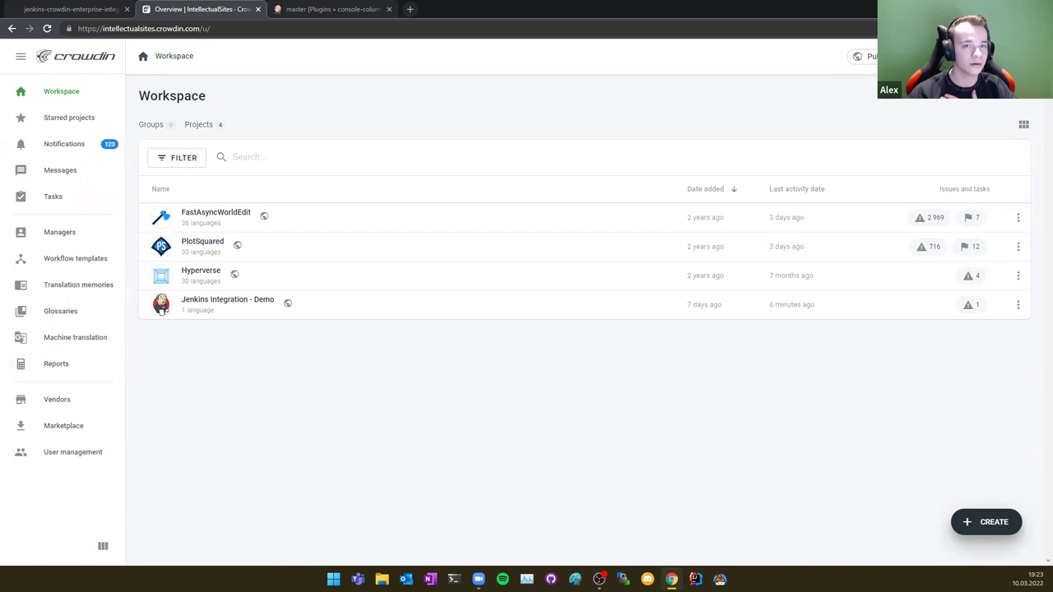
Open the Organization Settings and examine the available authentication methods
click(1027, 56)
click(921, 243)
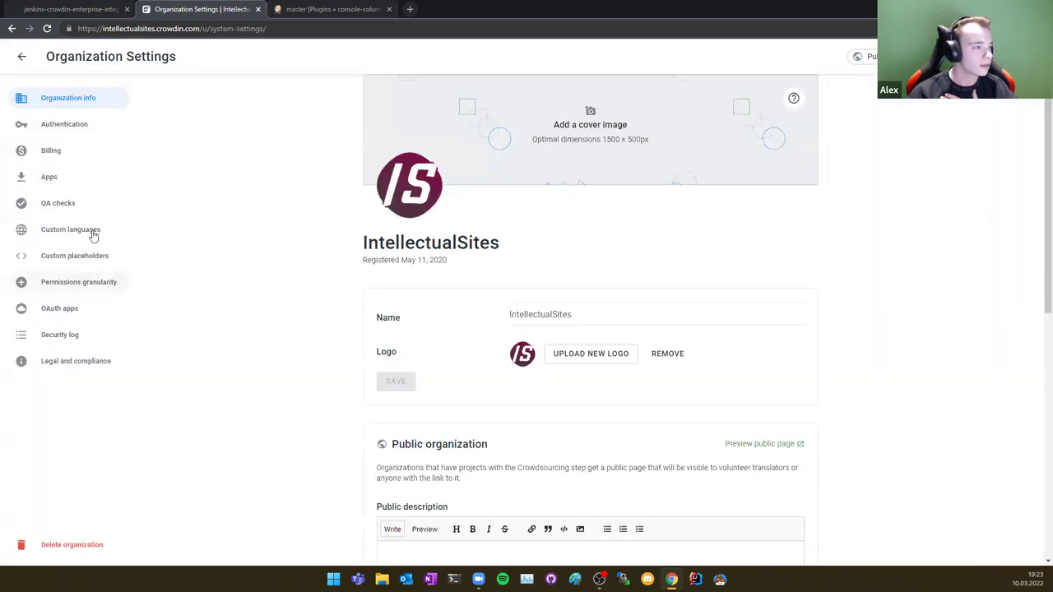
click(64, 124)
scroll(280, 288, down, 3)
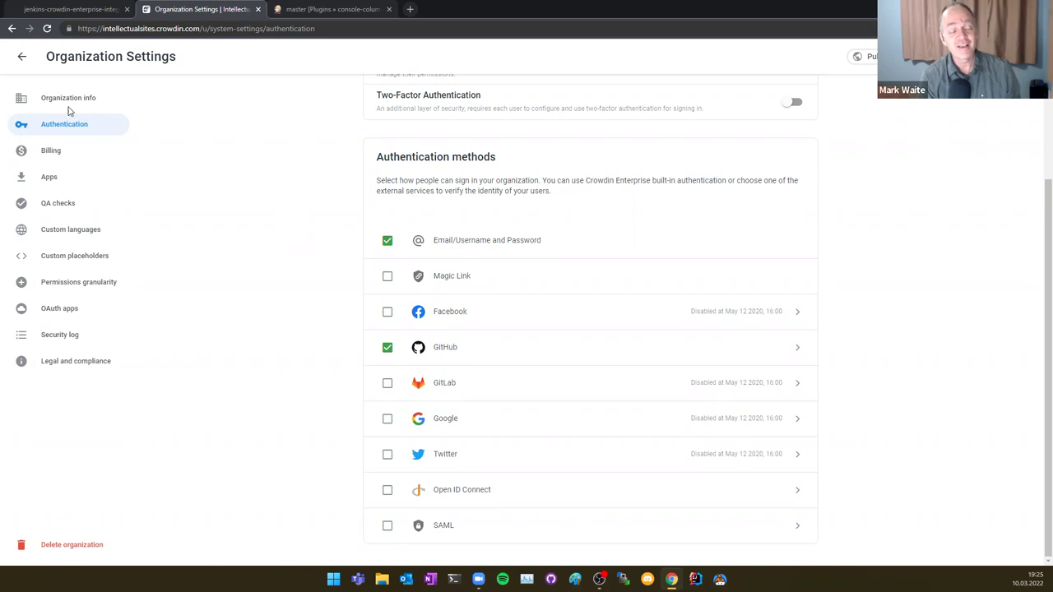
Return to the Jenkins Integration - Demo project and open its target languages selection
scroll(57, 95, up, 3)
click(21, 56)
click(213, 313)
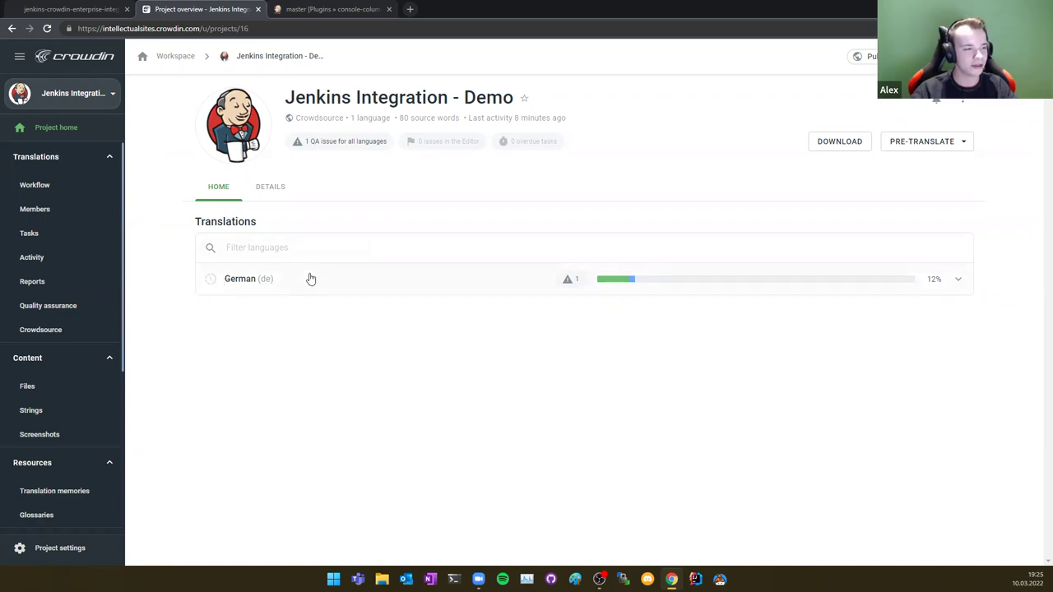
click(963, 105)
click(874, 125)
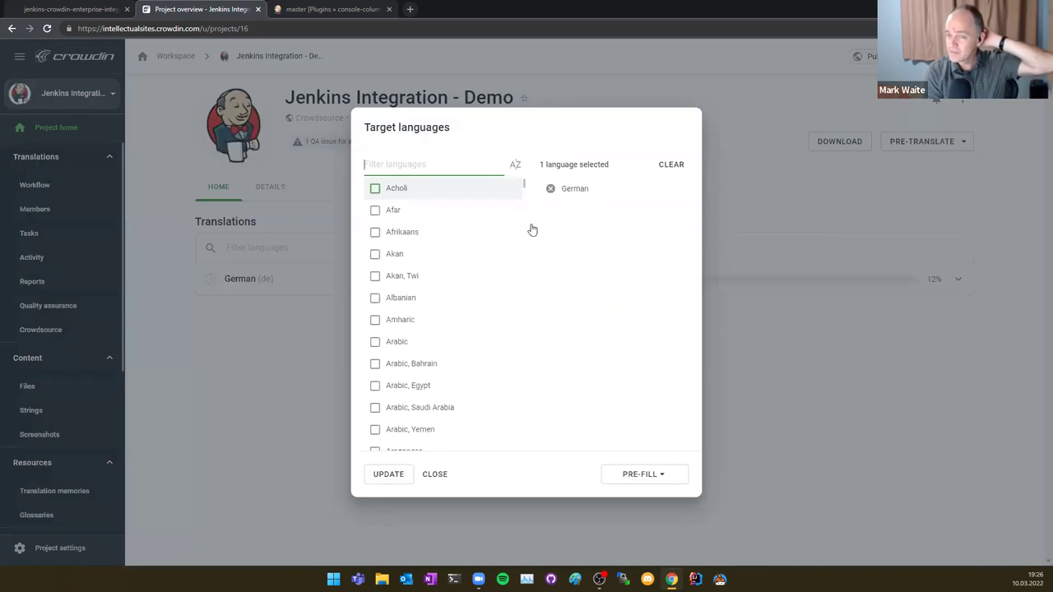
Add Italian to the project's target languages and save the selection
drag(524, 184, 477, 158)
click(448, 166)
text(Ital)
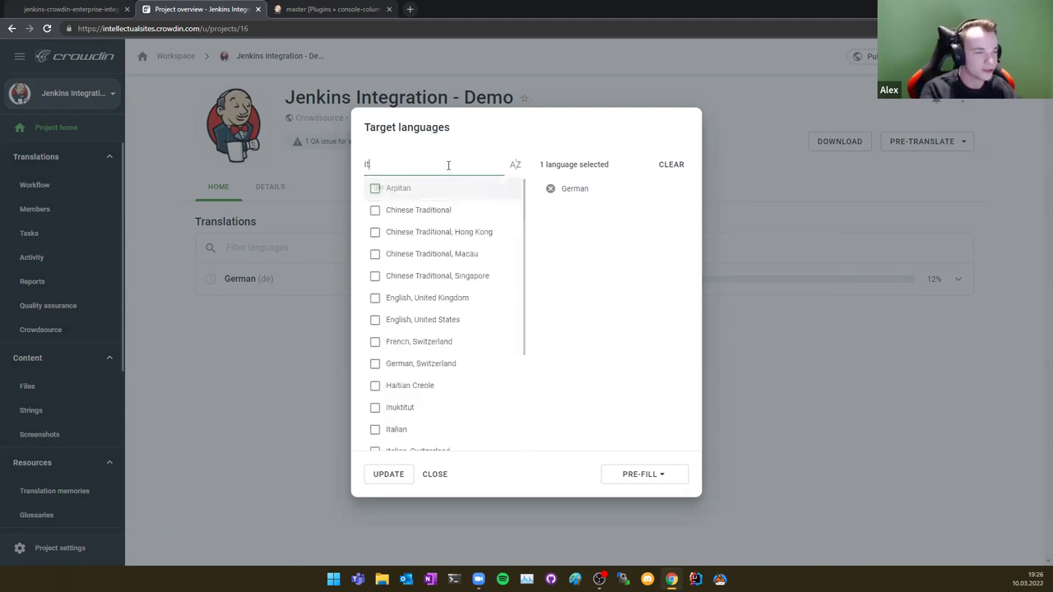
click(375, 188)
click(391, 477)
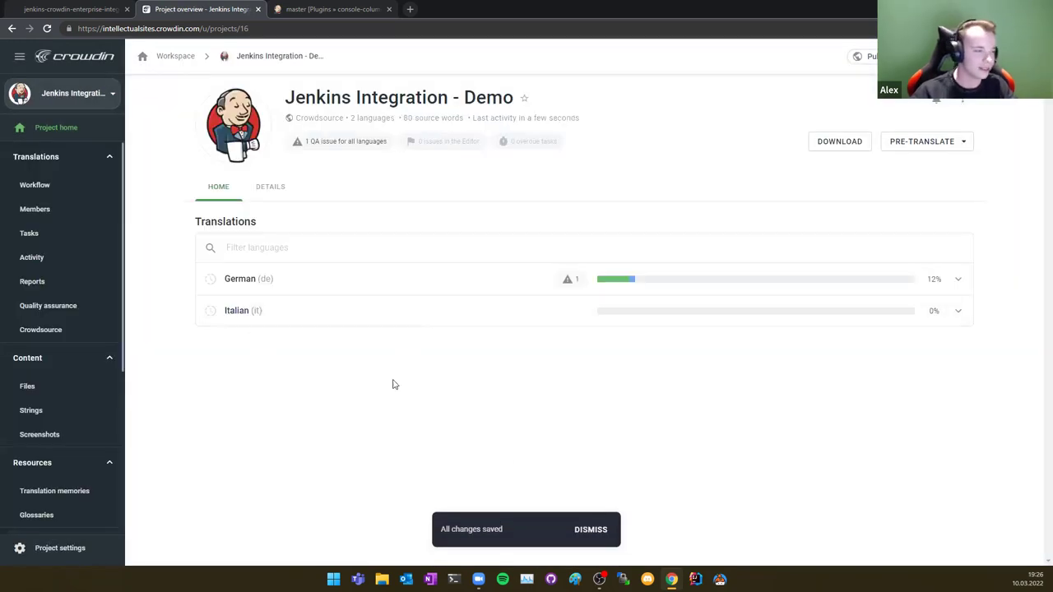
Look through the Italian translation's file list and return to the project home page
click(268, 314)
scroll(285, 370, down, 3)
scroll(395, 332, up, 4)
key(alt+Left)
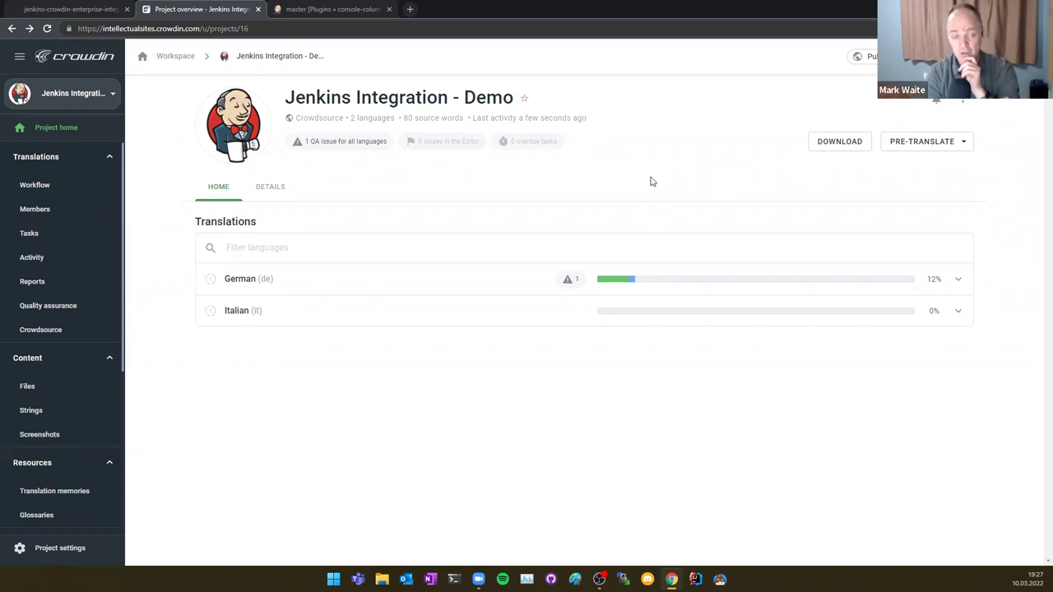
Look up the Traditional Chinese variants in the target languages, then add Portuguese and Portuguese, Brazilian to the project
click(963, 102)
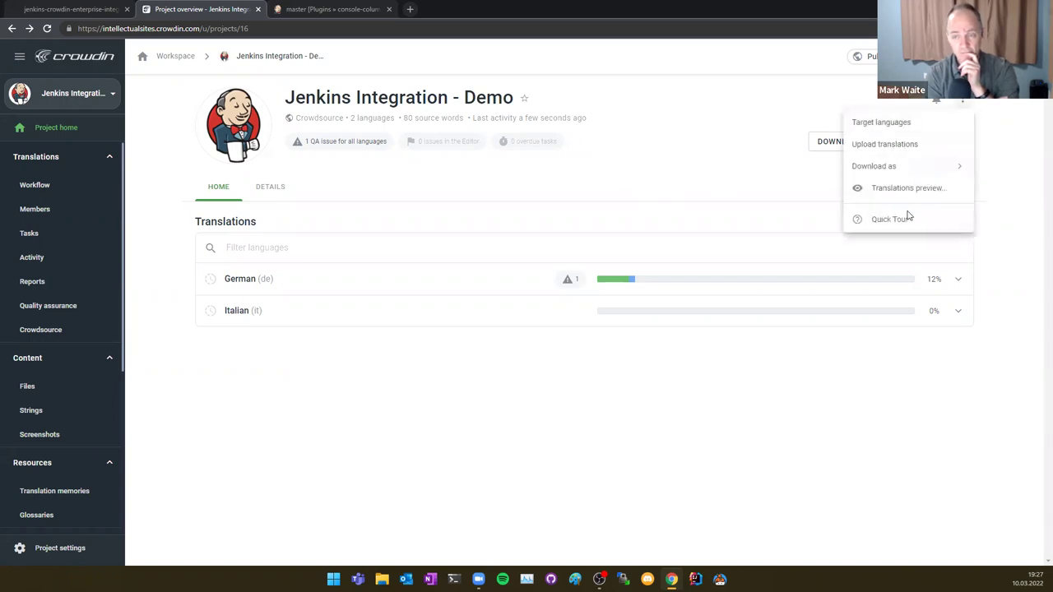
click(878, 122)
text(trad)
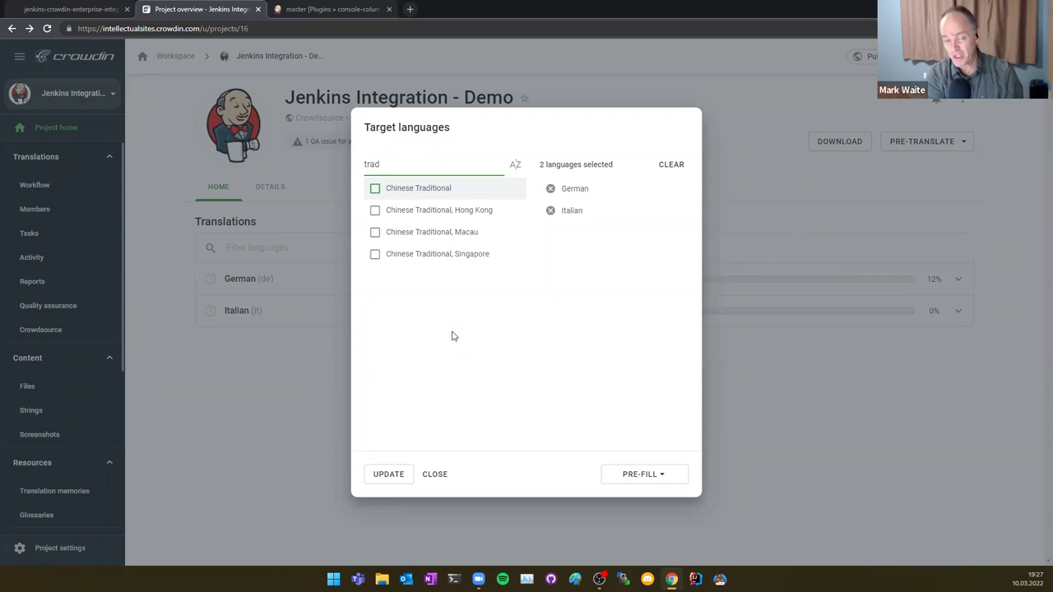
key(ctrl+a)
text(port)
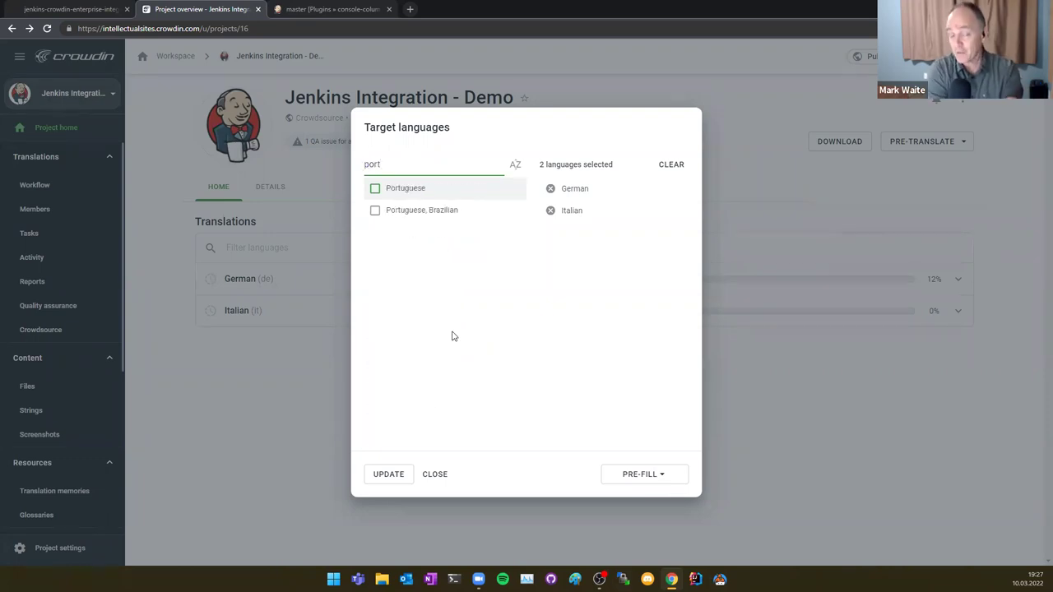
click(415, 210)
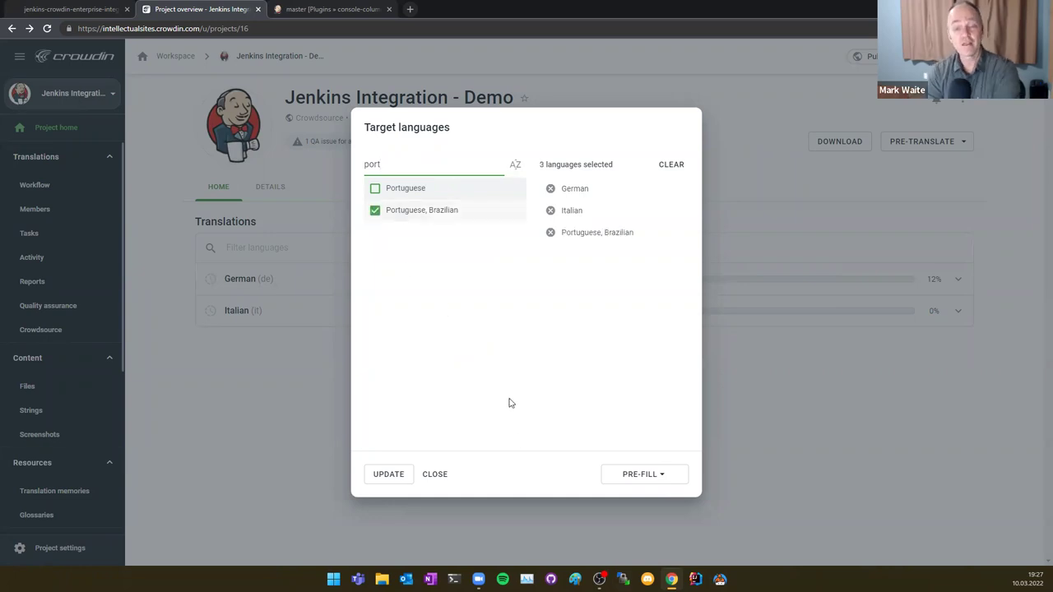
click(376, 189)
click(380, 476)
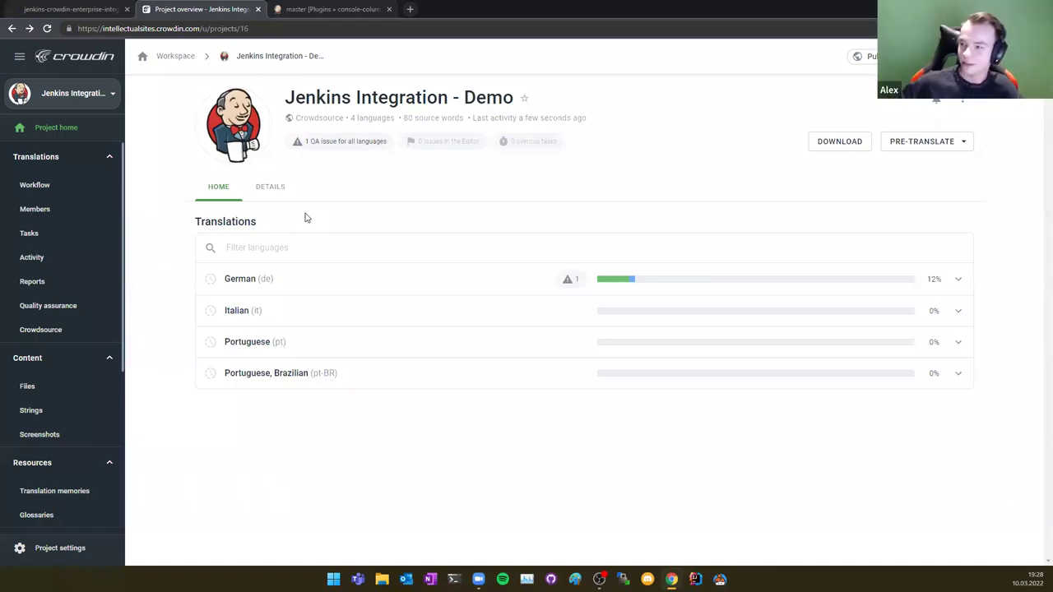
Open LastBuildColumn's column.properties in the GitHub repository and examine the key of the "Click to center timeline on event" entry
scroll(76, 328, down, 3)
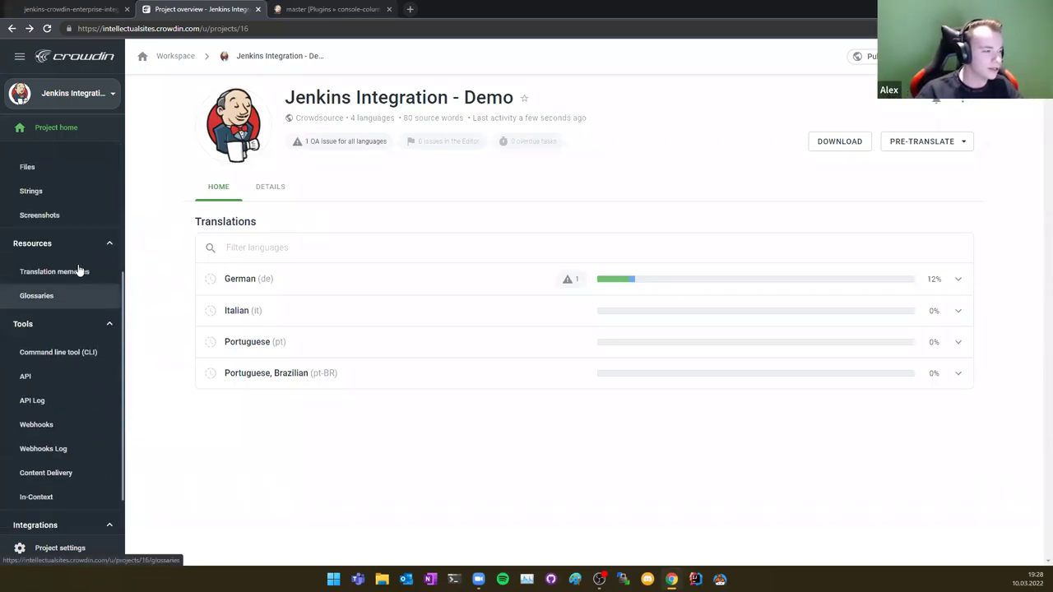
scroll(64, 246, up, 4)
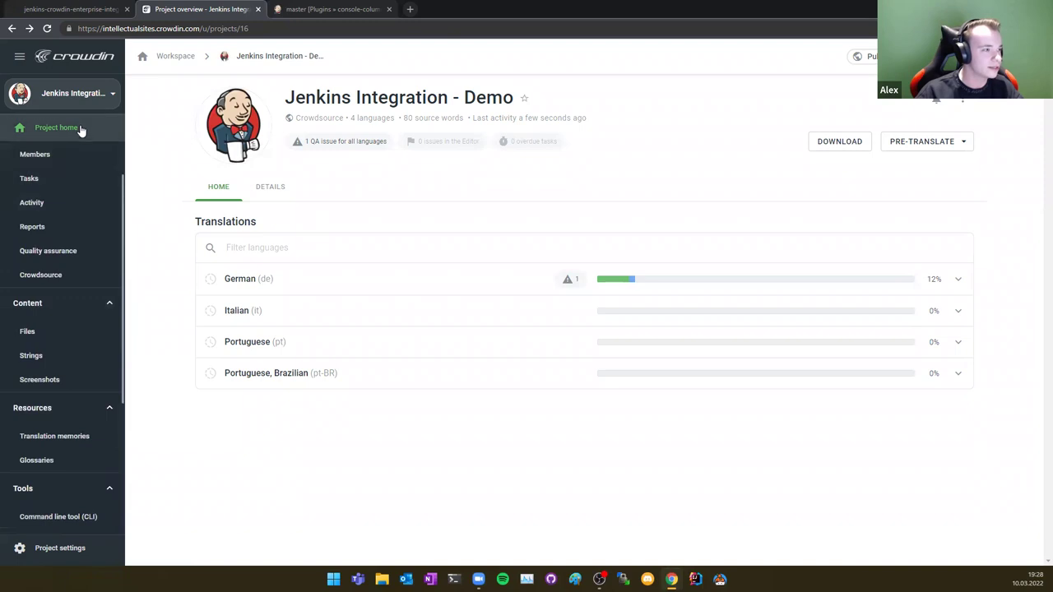
click(70, 9)
click(262, 239)
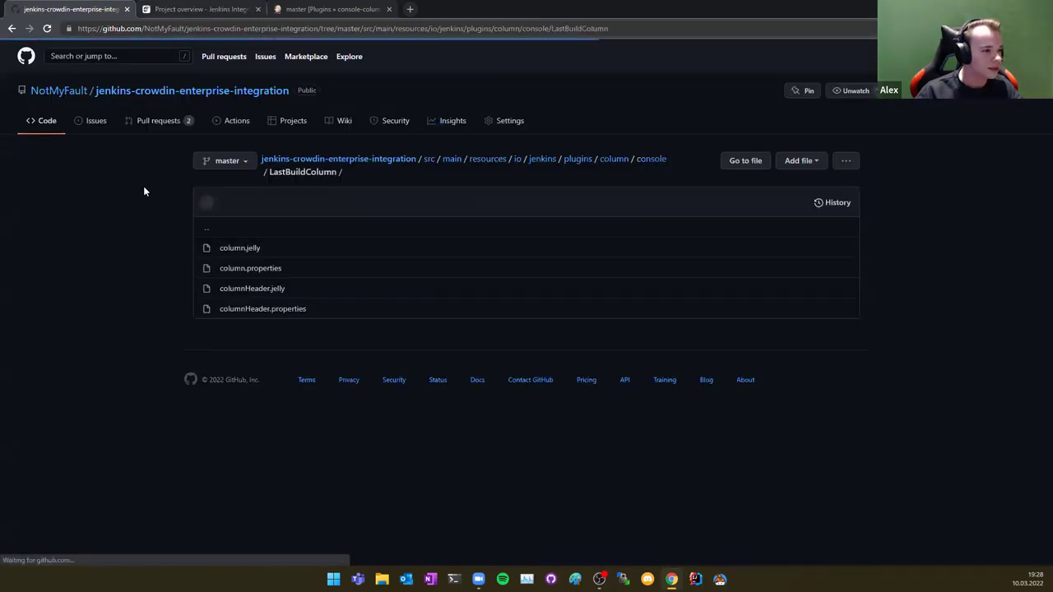
click(248, 269)
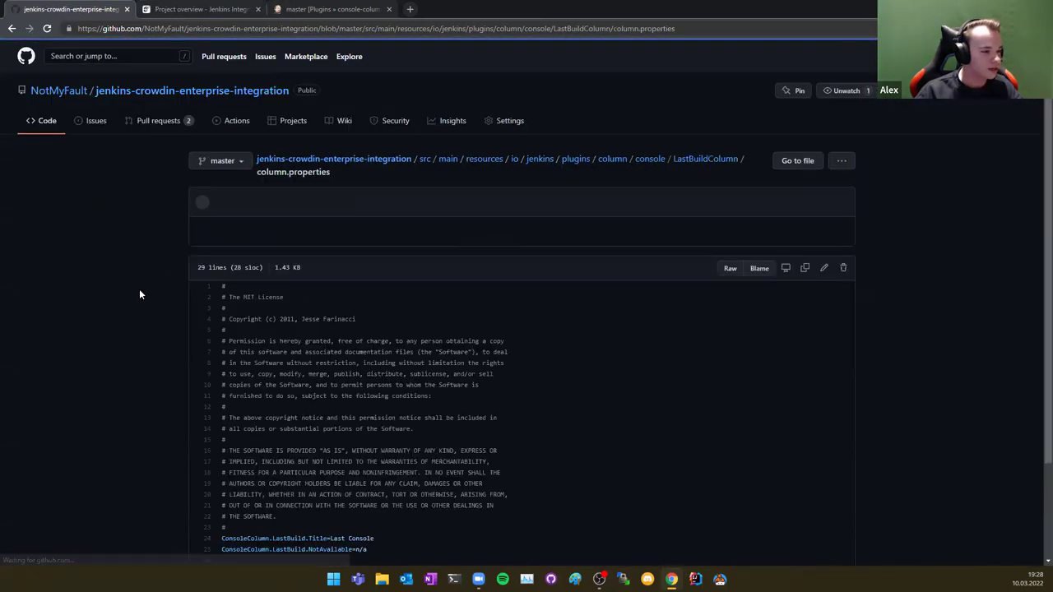
scroll(139, 289, down, 2)
drag(234, 476, 346, 485)
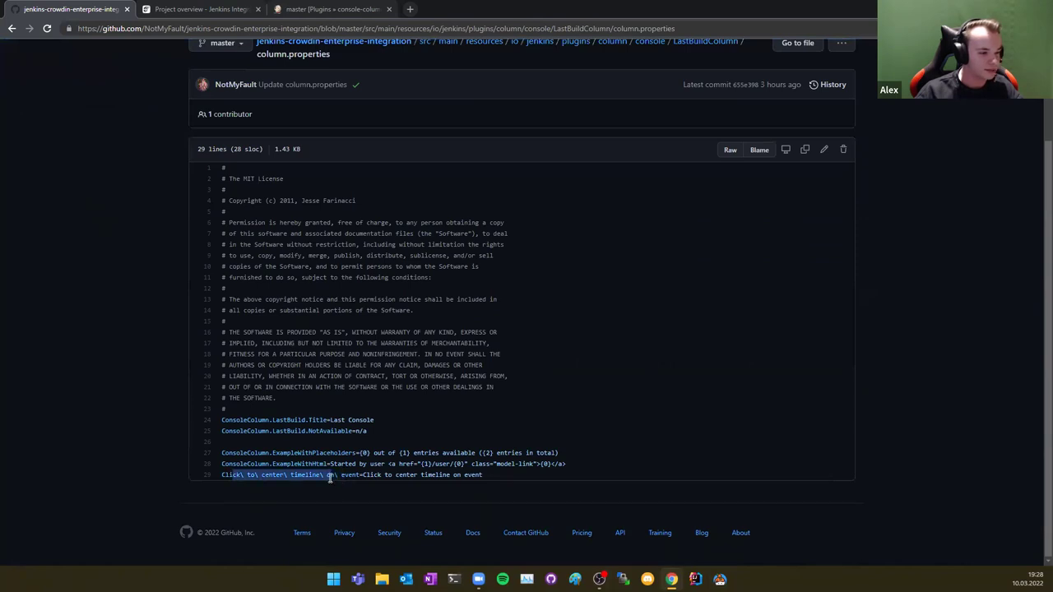
click(344, 481)
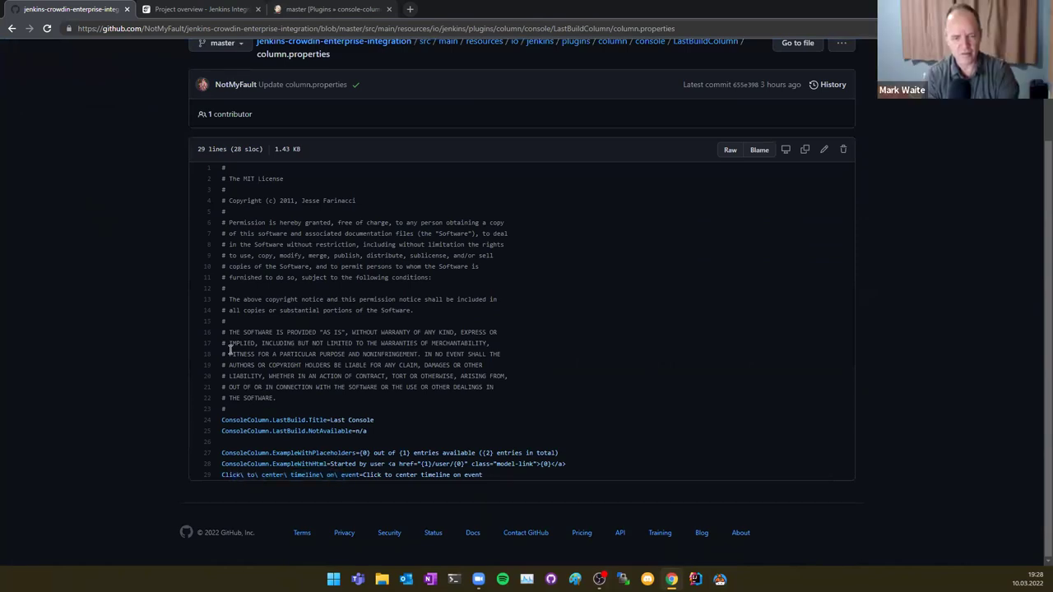
drag(237, 476, 313, 476)
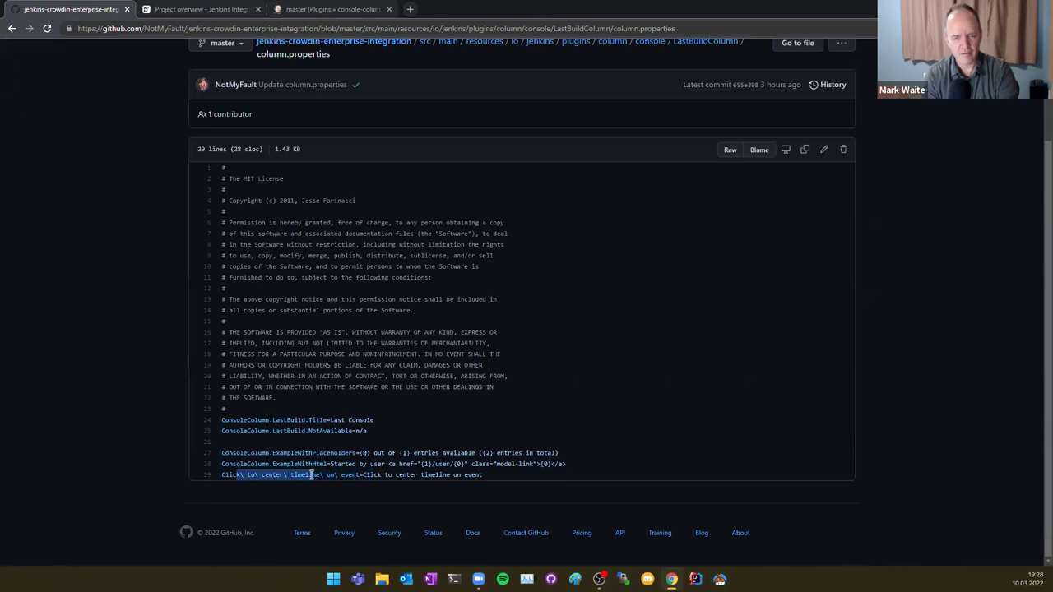
click(114, 127)
click(156, 9)
click(70, 9)
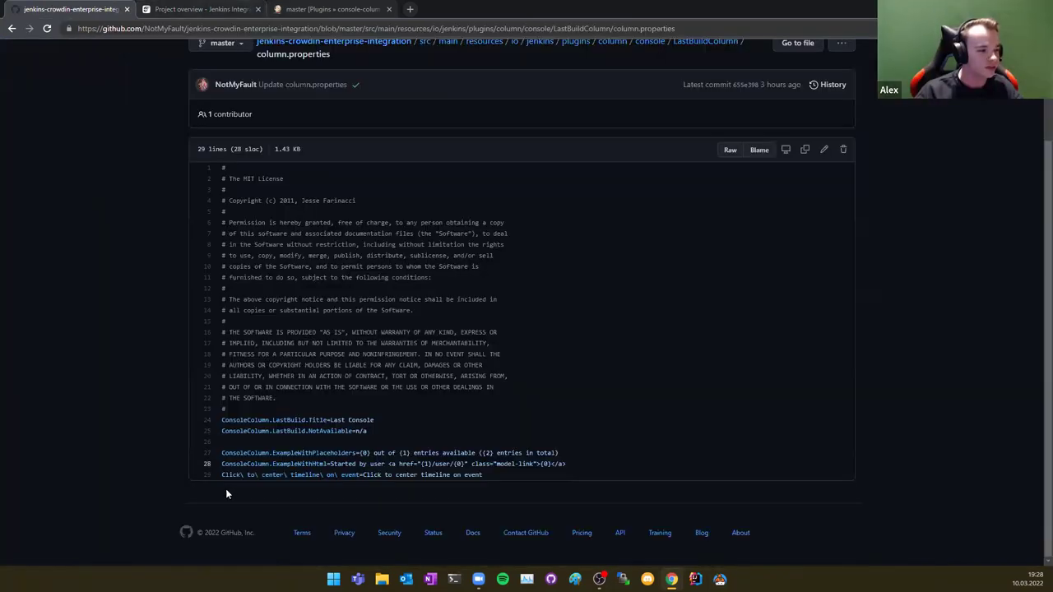
Open the German translation of LastBuildColumn's column.properties in the Crowdin editor and view the string "Click to center timeline on event"
click(157, 9)
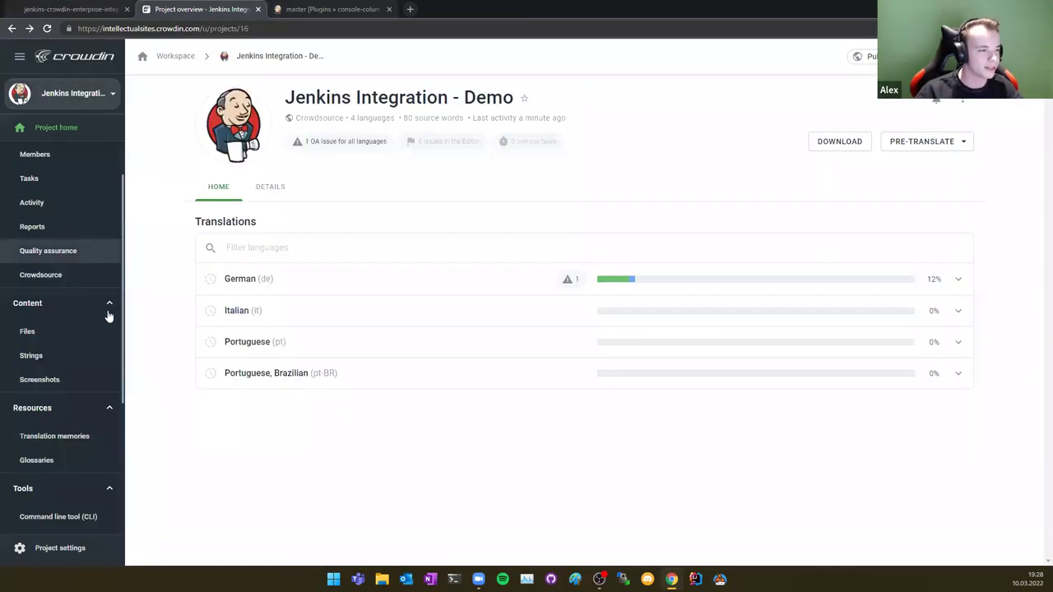
click(247, 288)
scroll(386, 329, down, 3)
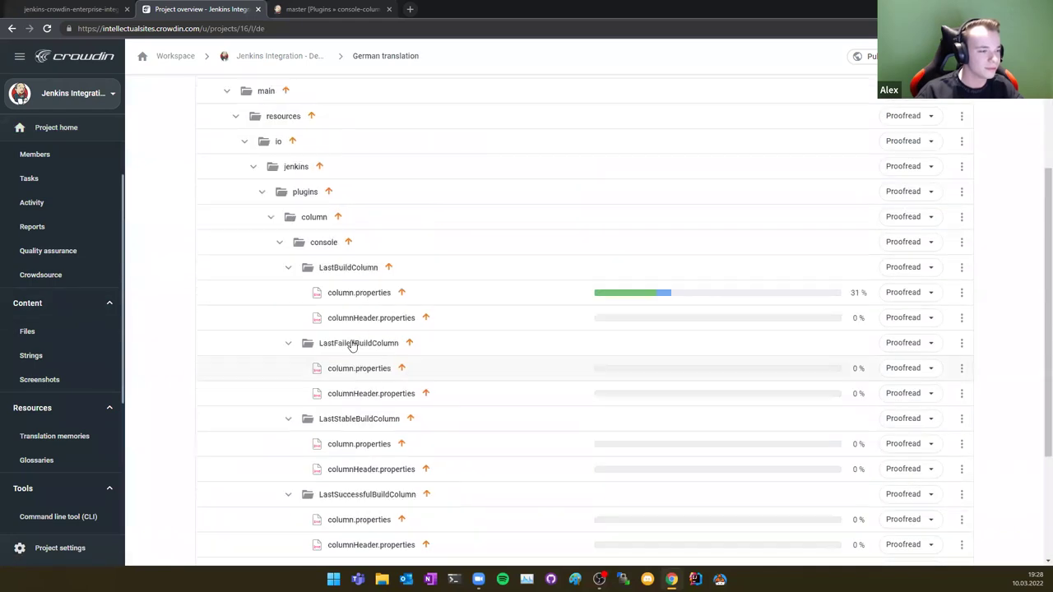
click(352, 292)
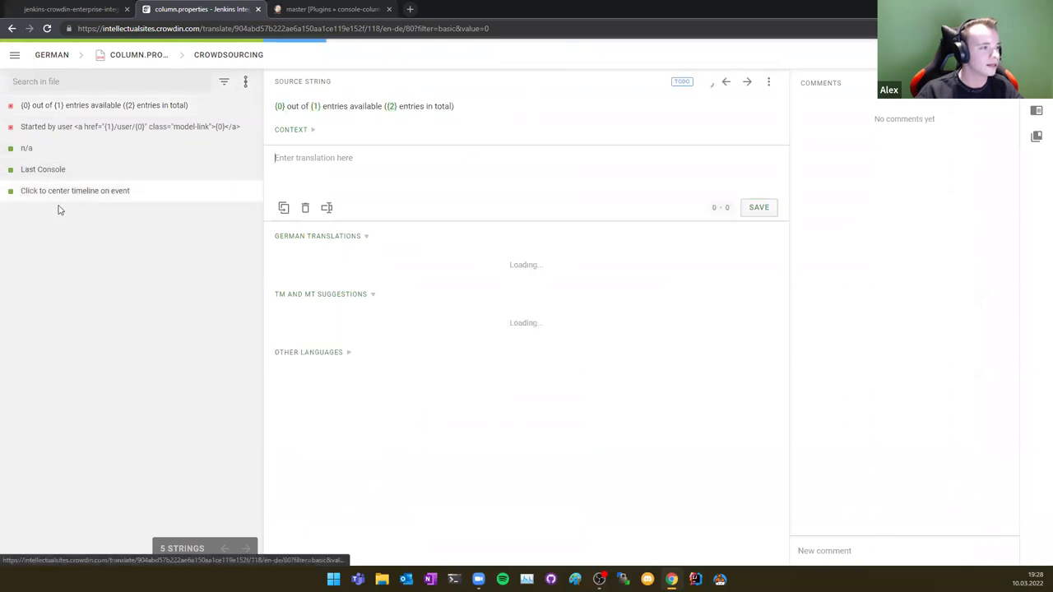
click(112, 198)
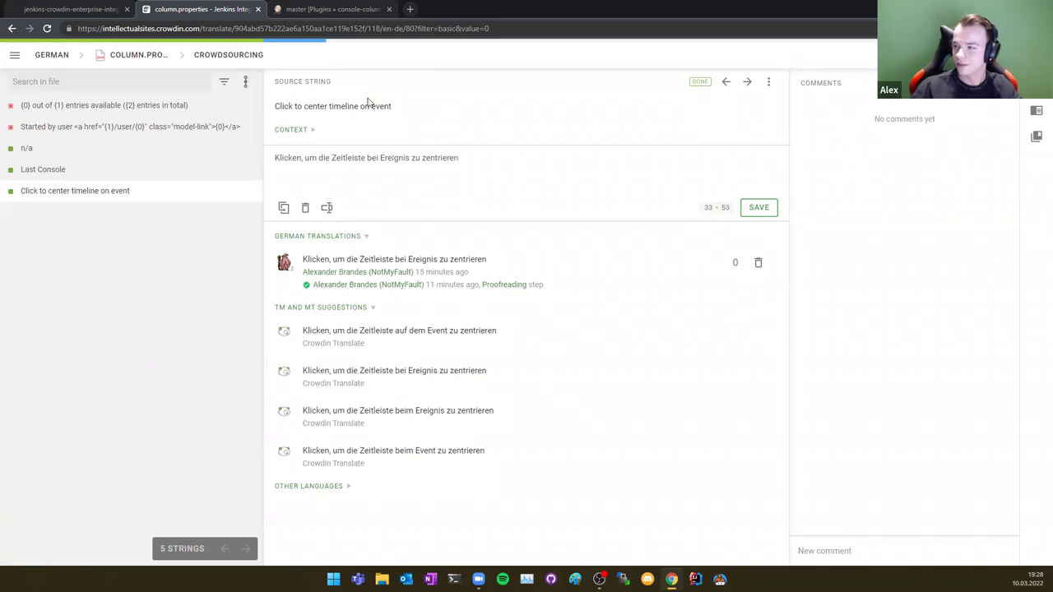
Compare the escaped key on line 29 of column.properties on GitHub with the source string in the Crowdin editor
click(91, 10)
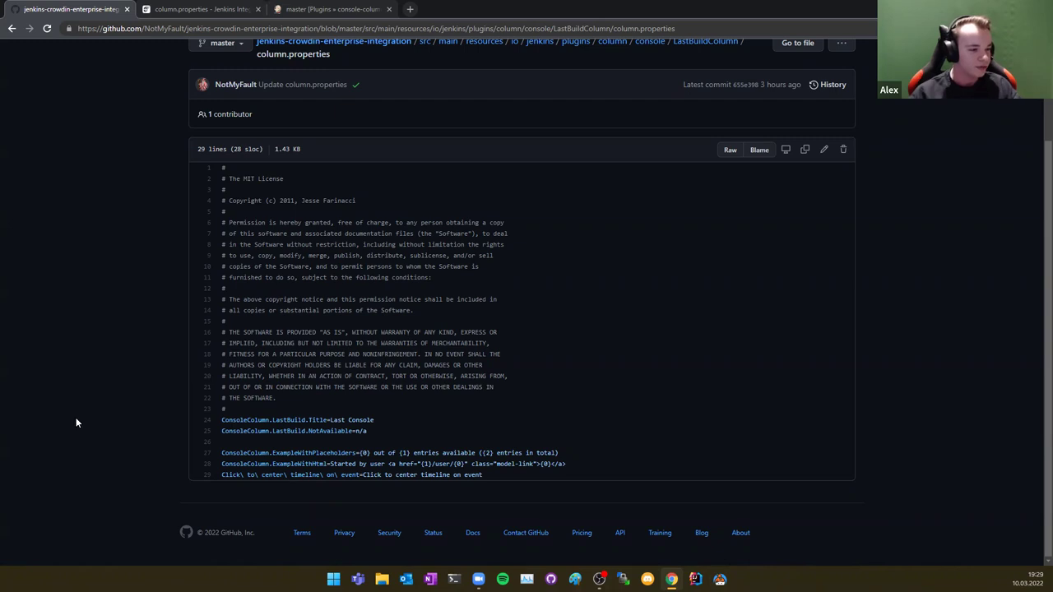
drag(223, 477, 274, 477)
click(325, 465)
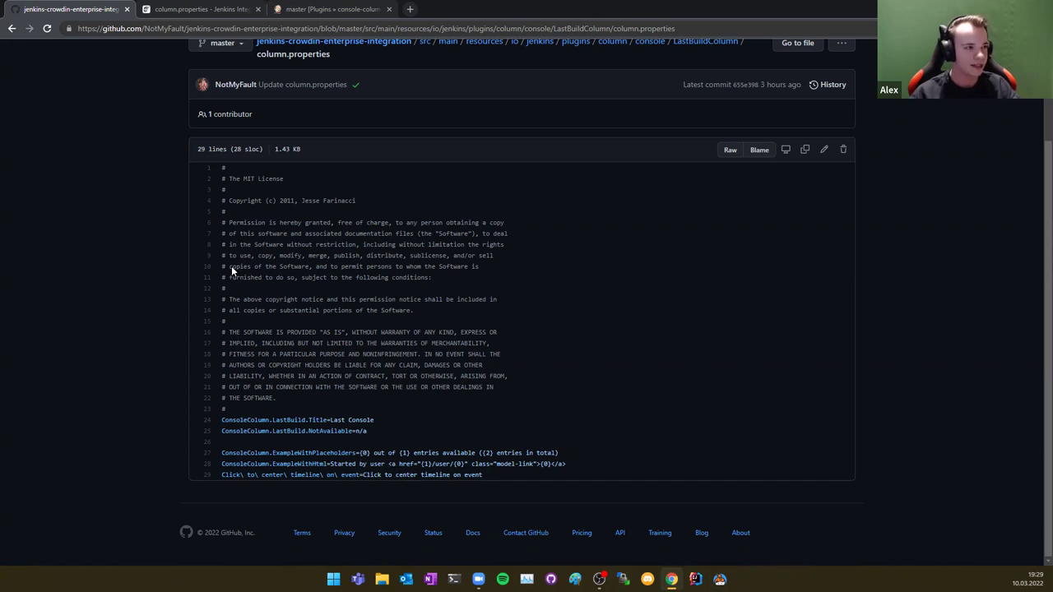
click(161, 7)
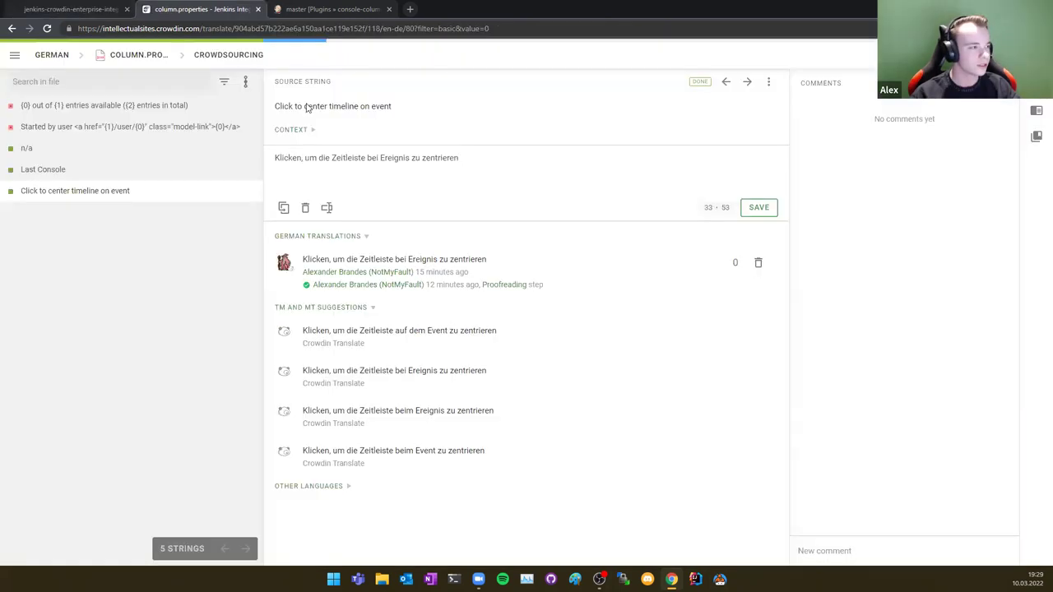
Try to save "Started by user {0}" as the German translation of the "Started by user" string, leaving out its link tags
click(81, 127)
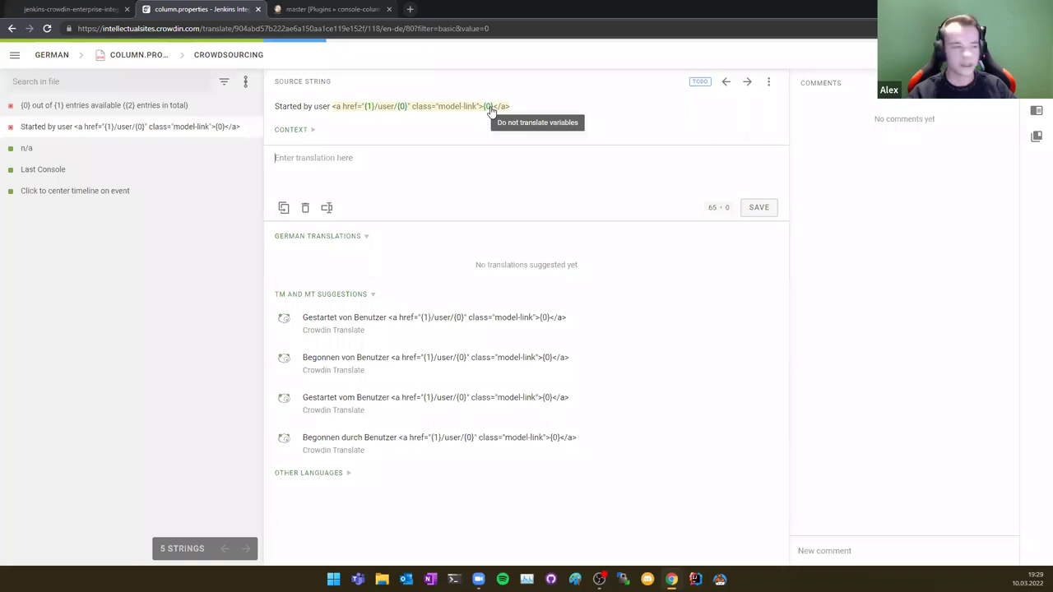
text(Started by user )
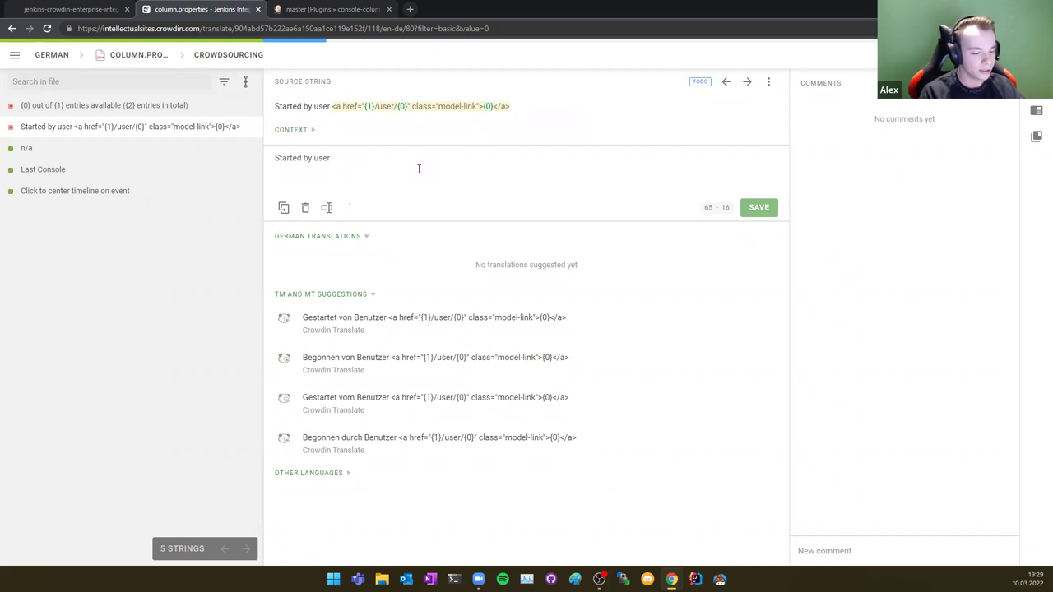
text({0})
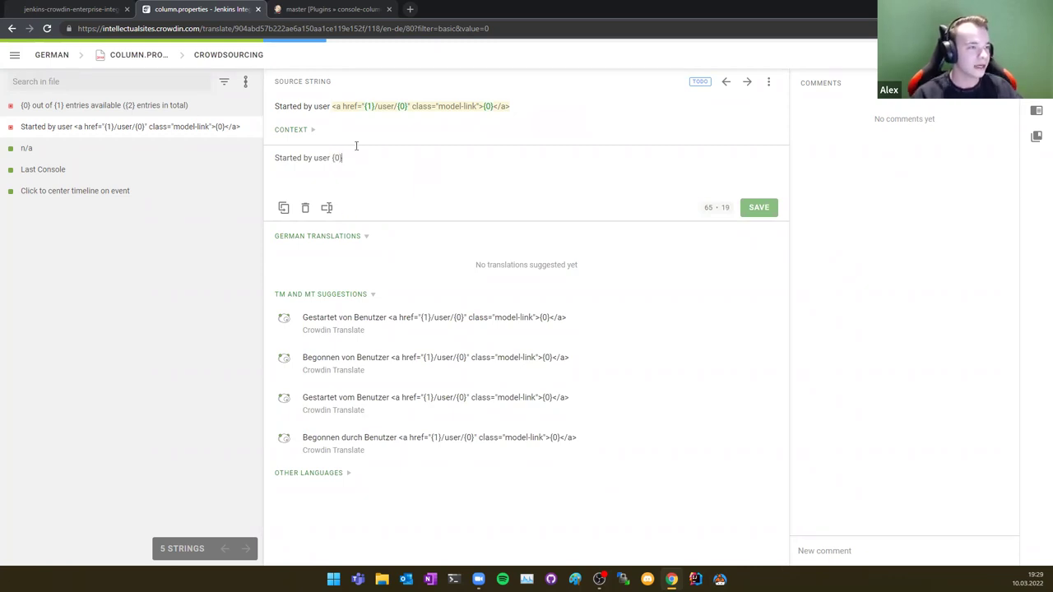
click(763, 208)
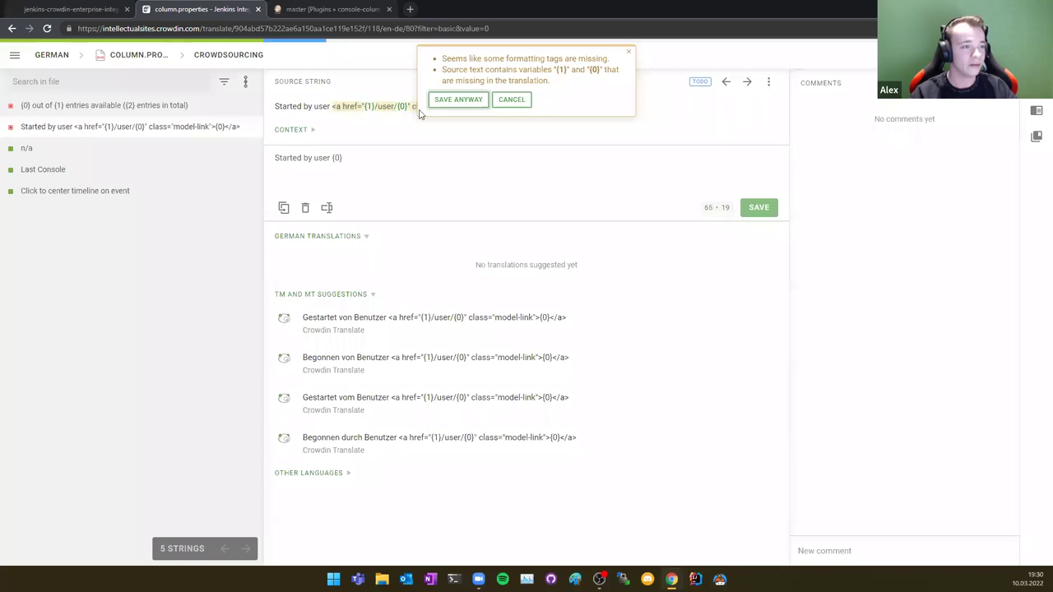
click(516, 101)
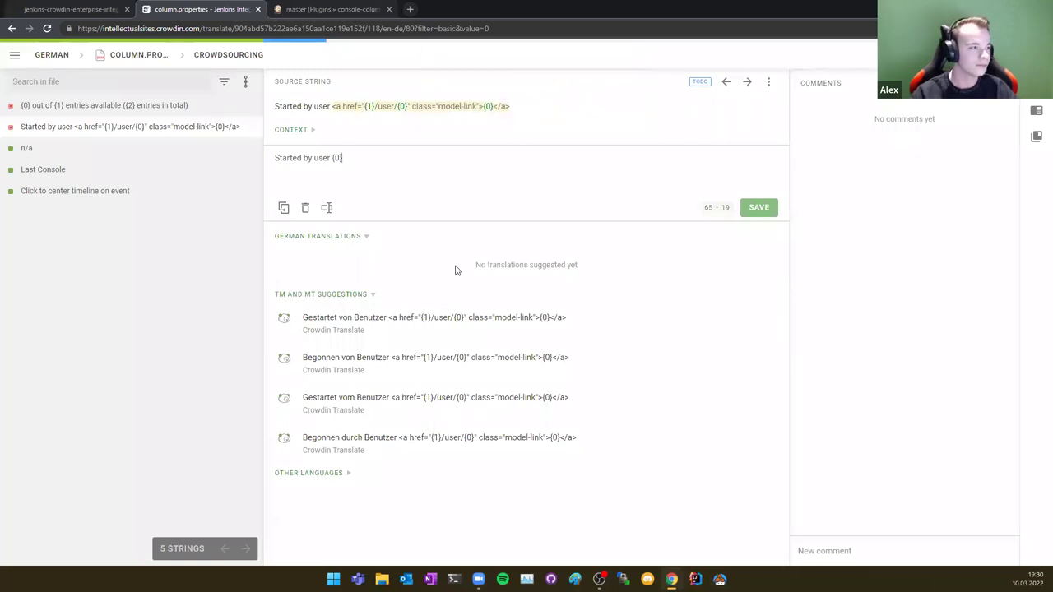
View the "{0} out of {1} entries available" string, then clear the draft translation of the "Started by user" string
click(136, 106)
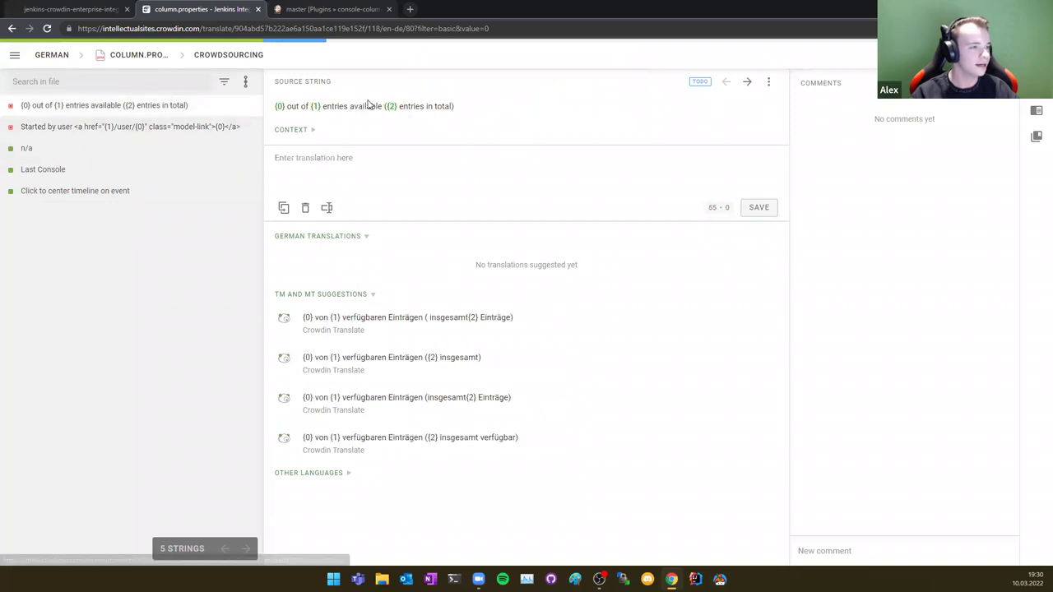
click(251, 128)
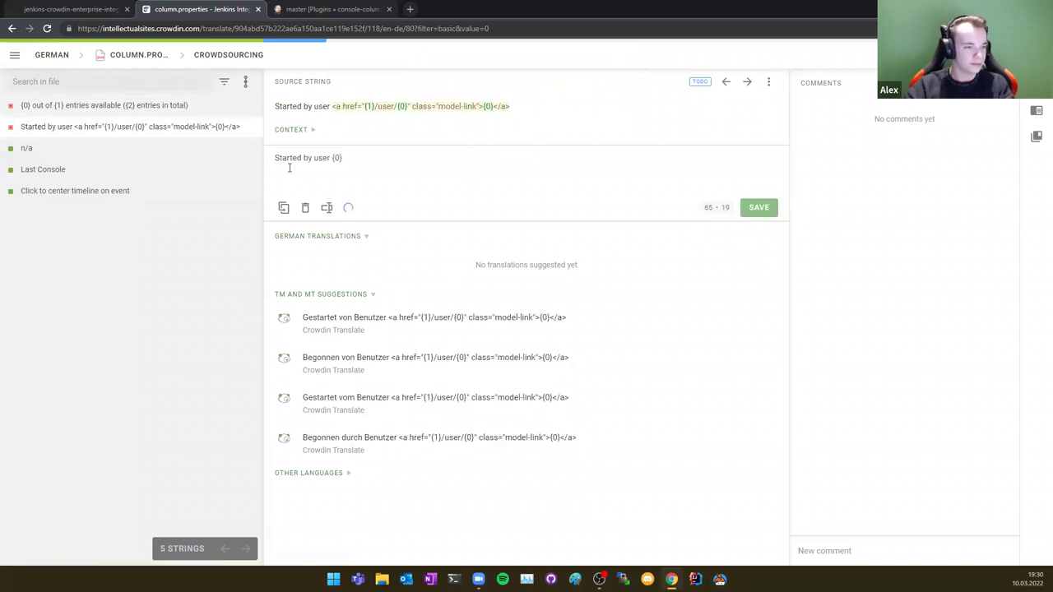
click(451, 108)
drag(493, 158, 199, 172)
key(BackSpace)
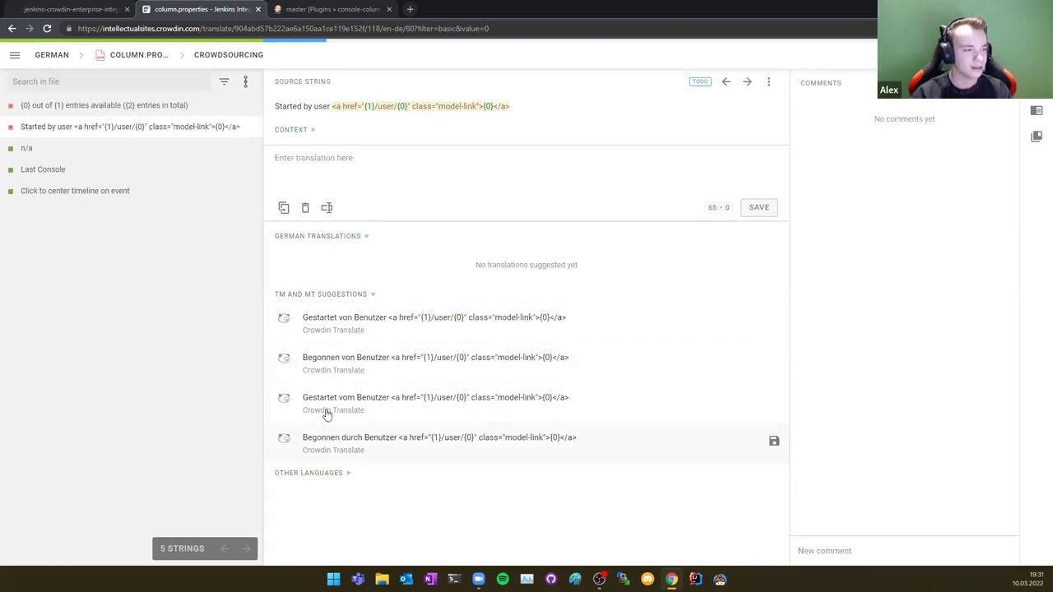
Save the suggestion "Gestartet von Benutzer <a href="{1}/user/{0}" class="model-link">{0}</a>" as the "Started by user" string's German translation and reopen that string
click(421, 191)
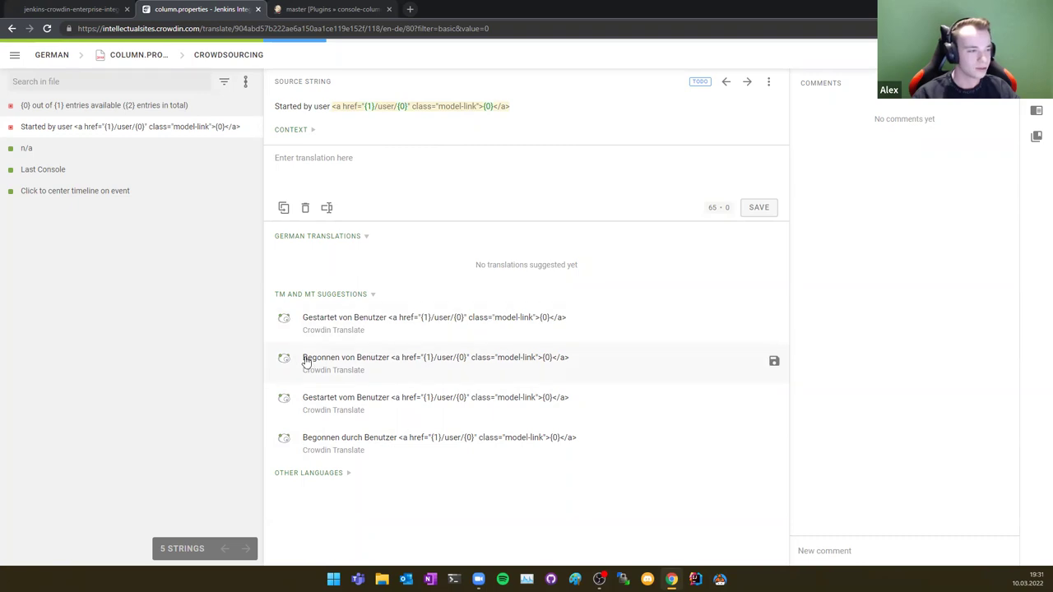
click(366, 330)
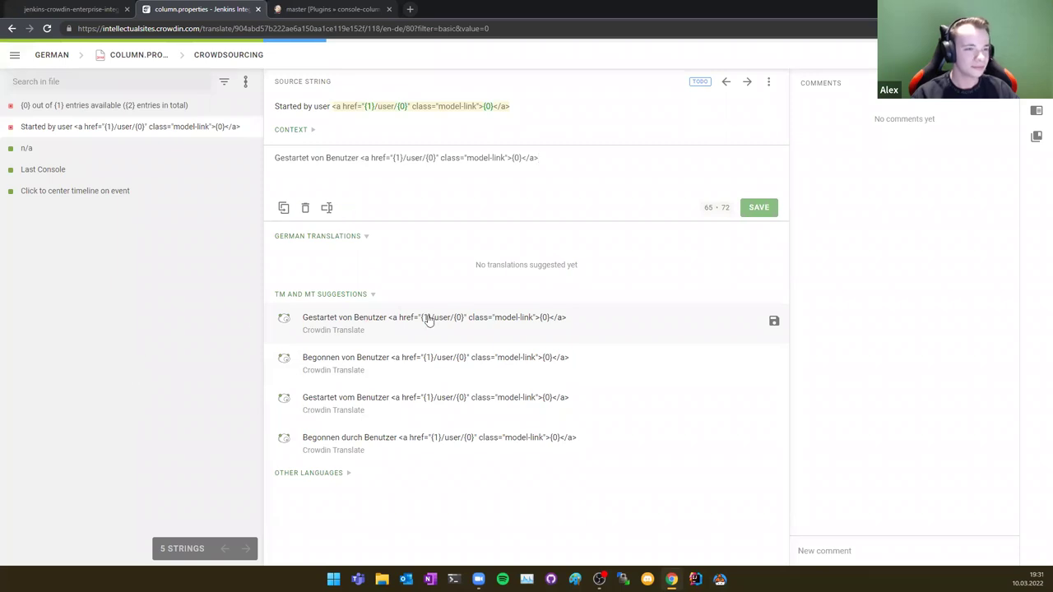
click(756, 207)
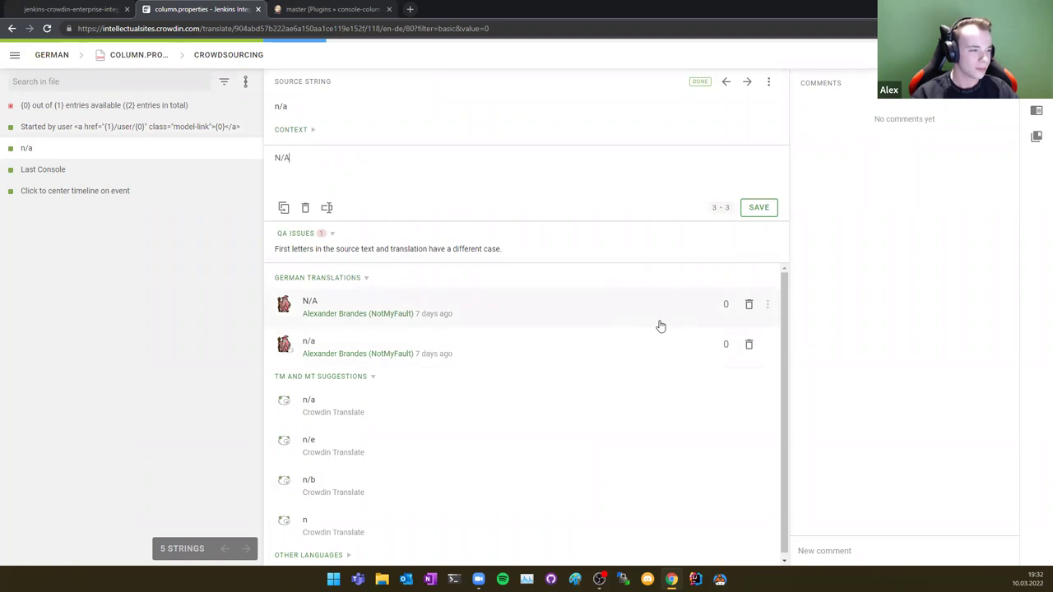
click(84, 132)
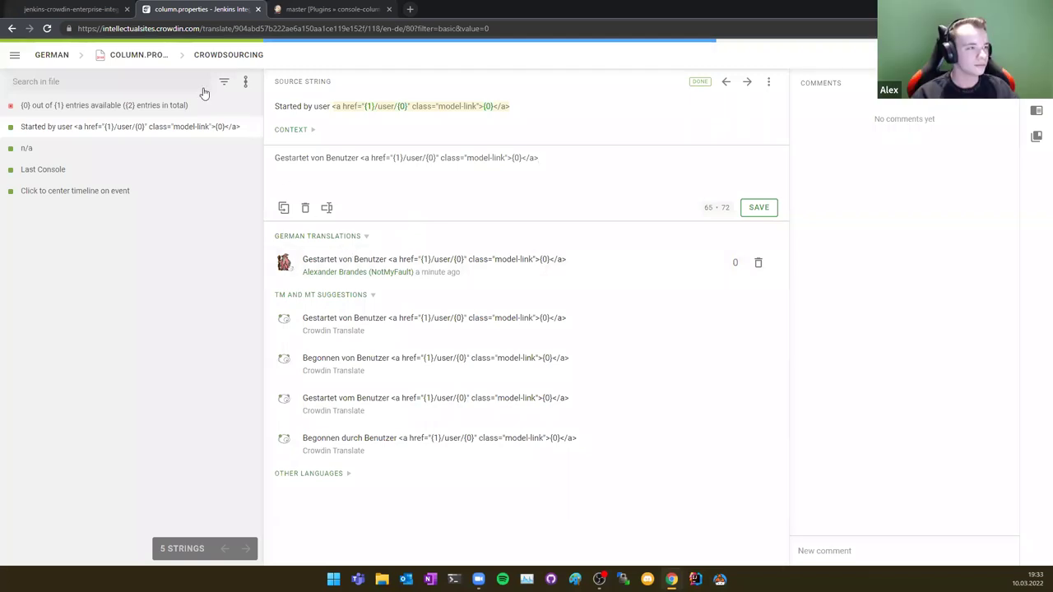
Quit the translation editor and open the IntellectualSites organization's public page with its open projects
click(85, 9)
click(177, 10)
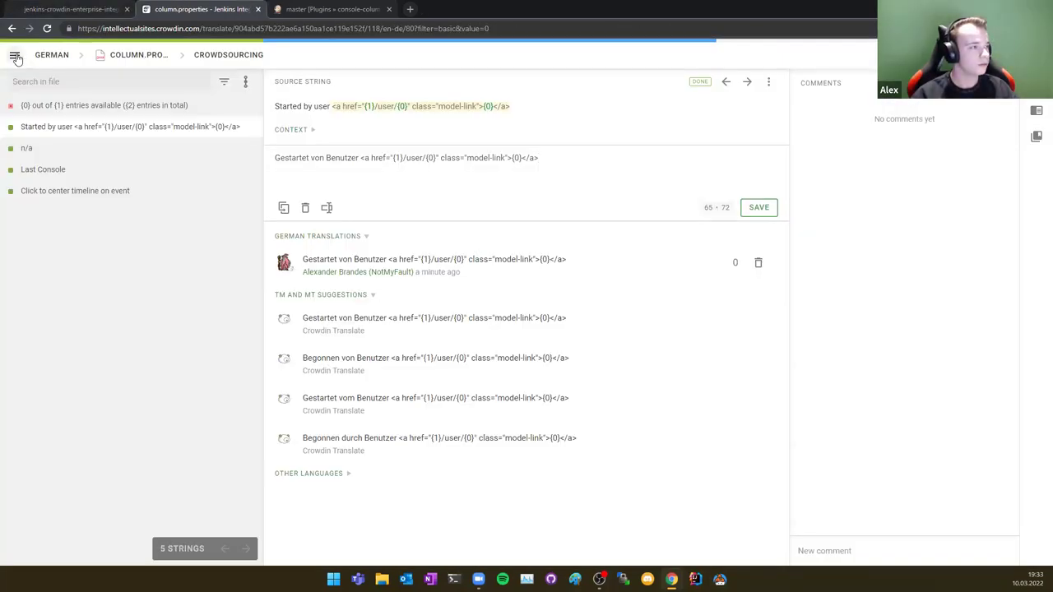
click(14, 54)
click(51, 242)
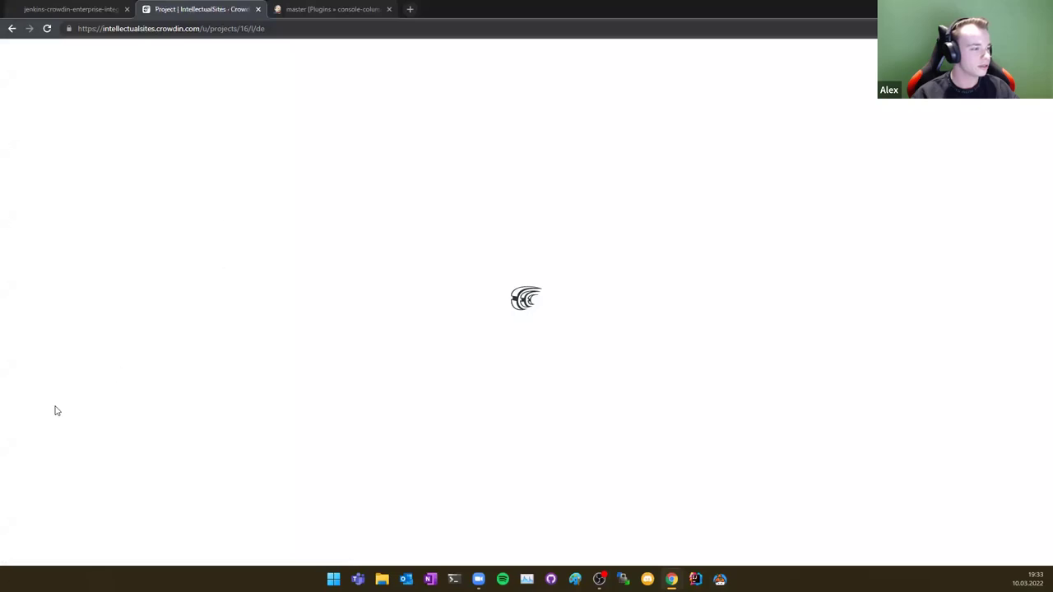
scroll(91, 457, down, 3)
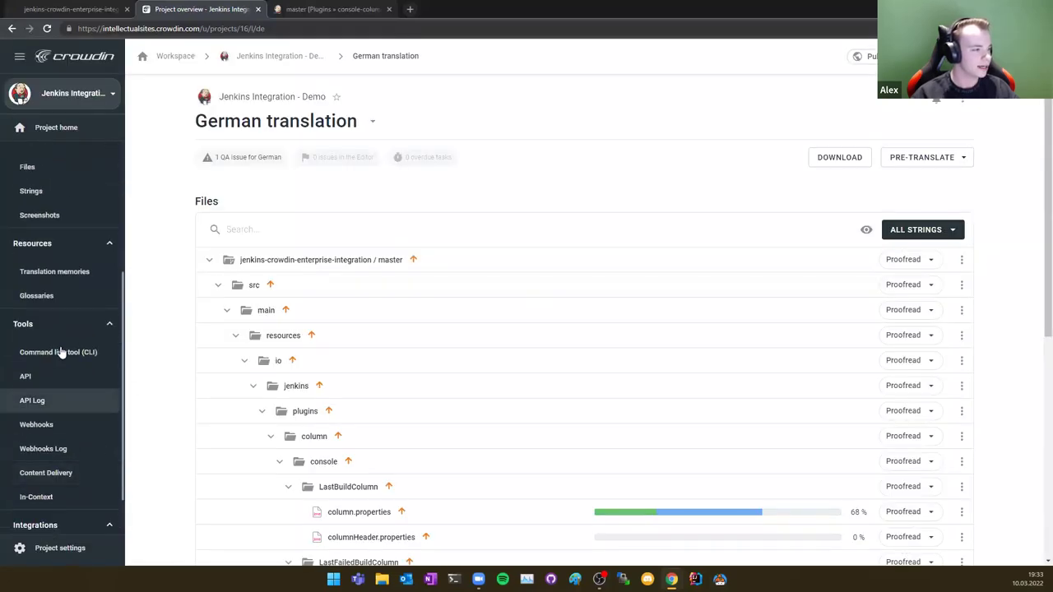
scroll(64, 330, up, 3)
click(860, 56)
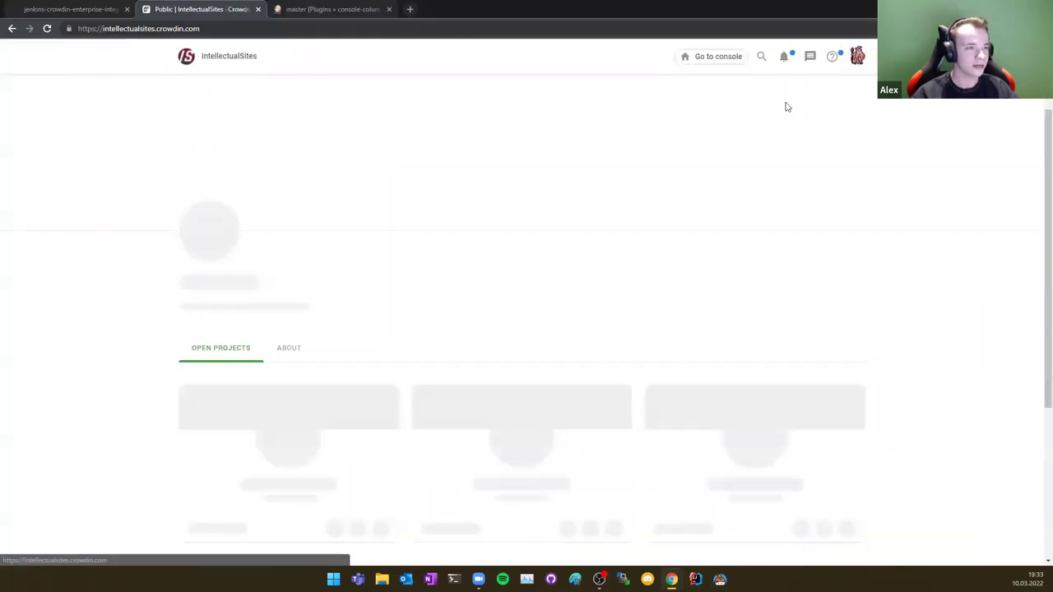
scroll(533, 269, down, 1)
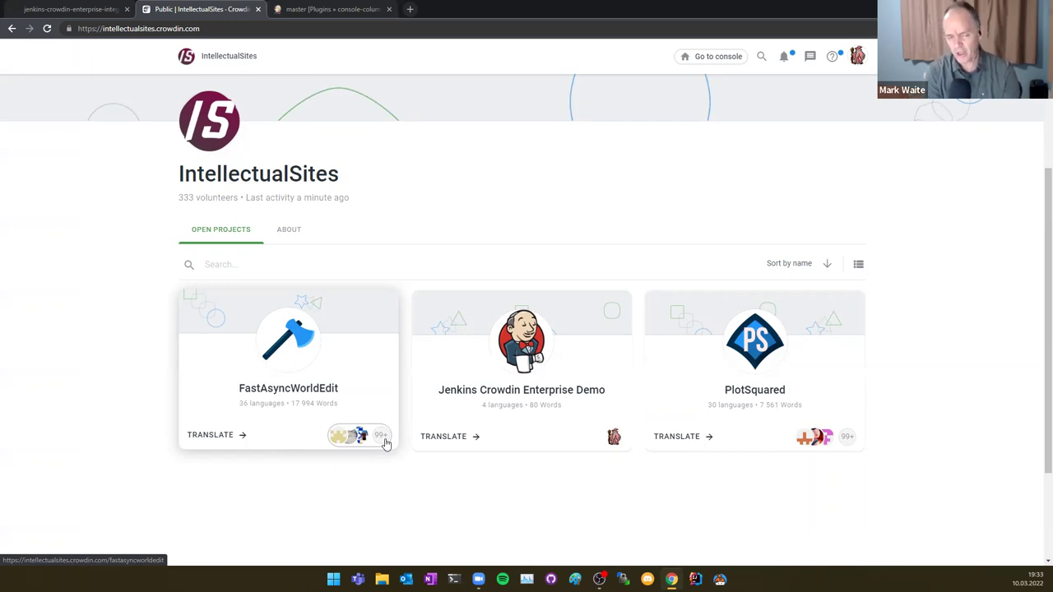
Open the FastAsyncWorldEdit project and review the translation progress across its list of languages
click(298, 357)
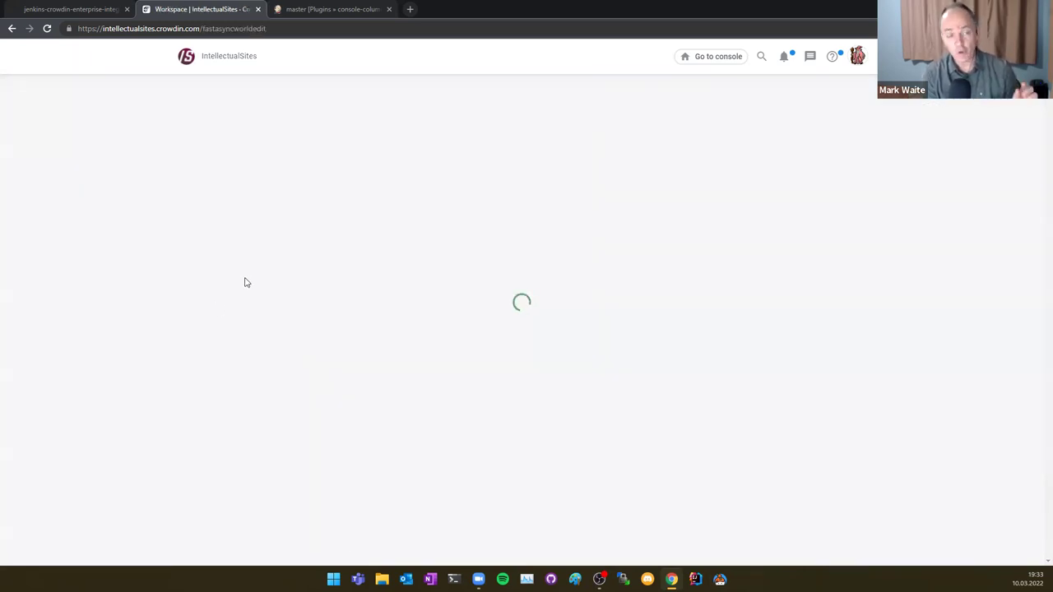
scroll(274, 261, down, 1)
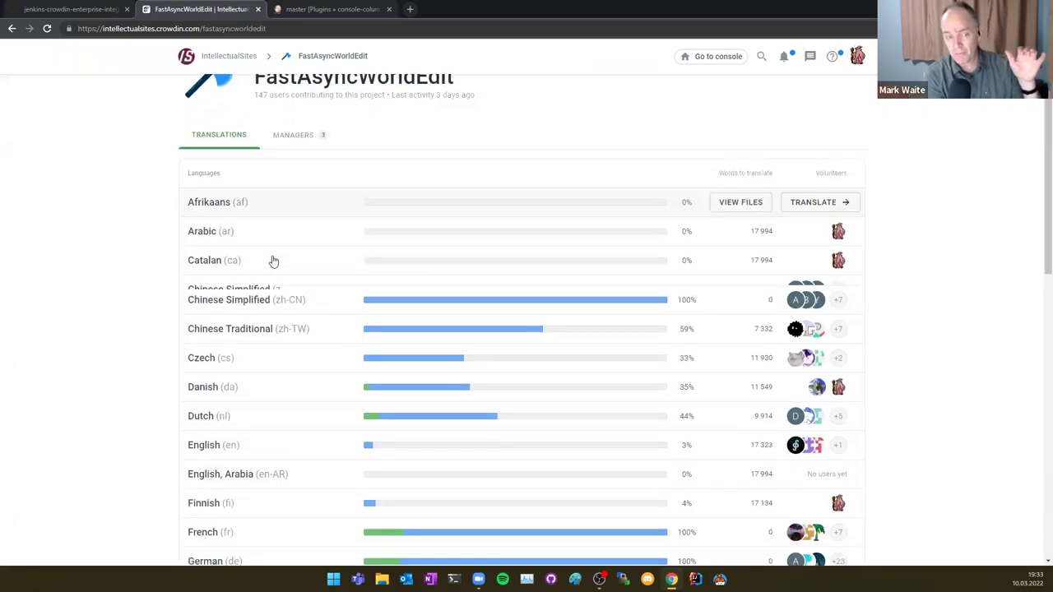
scroll(274, 261, down, 8)
scroll(275, 261, up, 2)
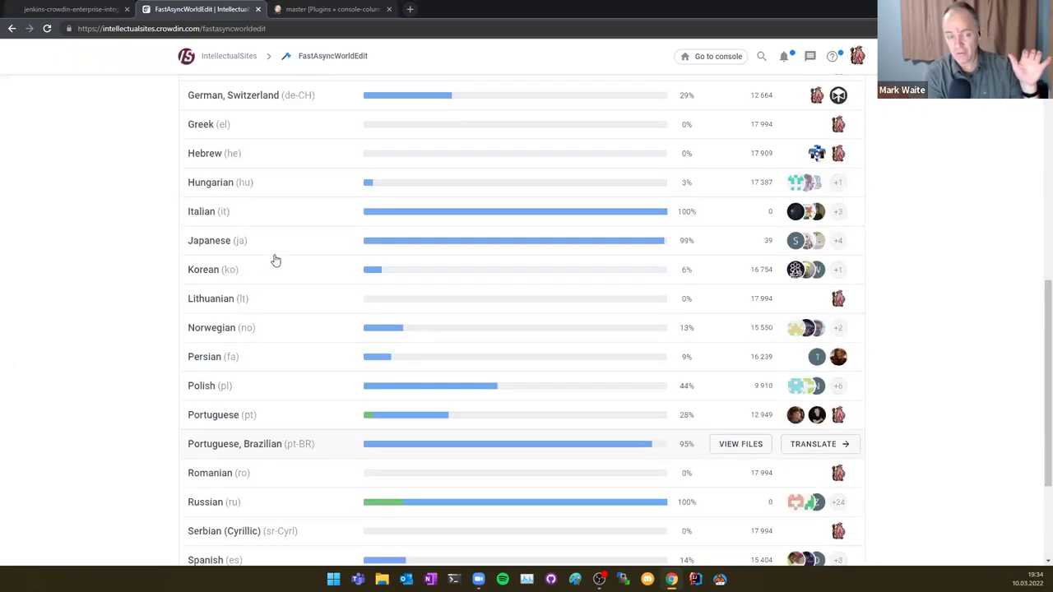
scroll(276, 261, up, 5)
scroll(271, 257, up, 1)
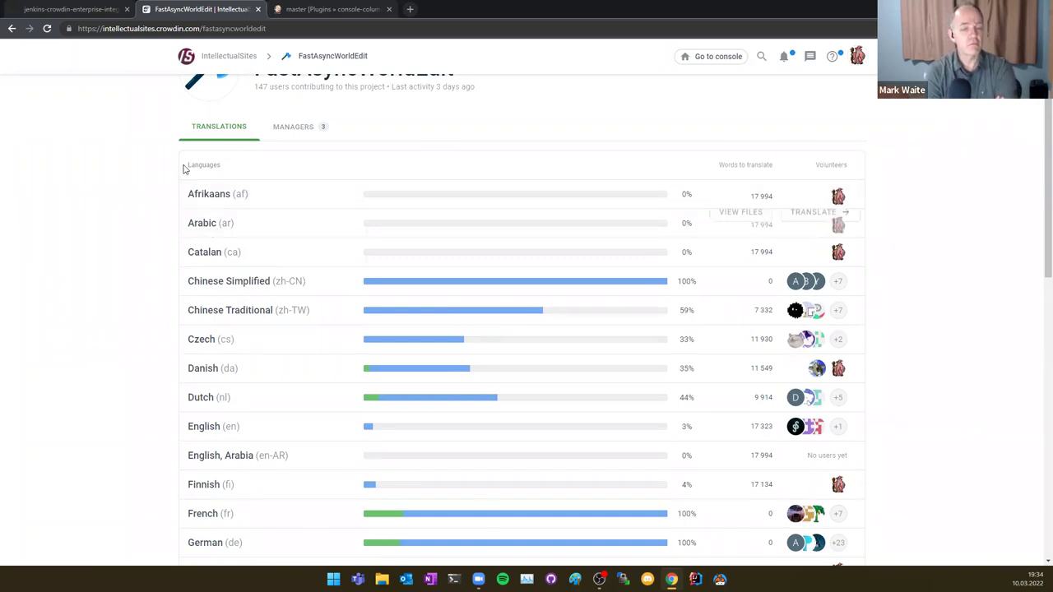
scroll(110, 173, up, 1)
scroll(129, 171, down, 6)
scroll(125, 247, down, 3)
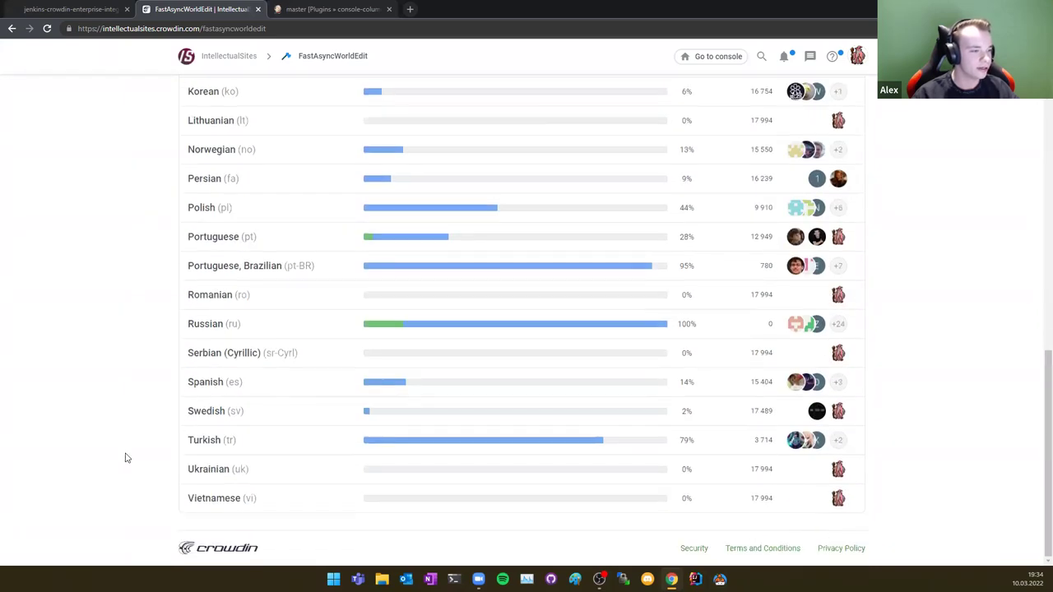
scroll(132, 371, up, 8)
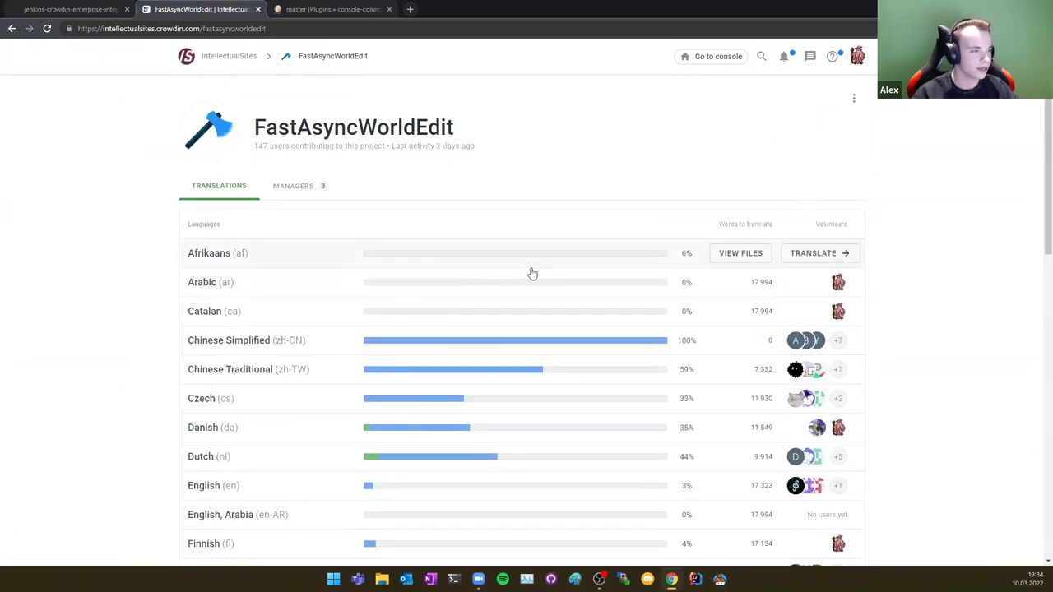
scroll(907, 221, down, 7)
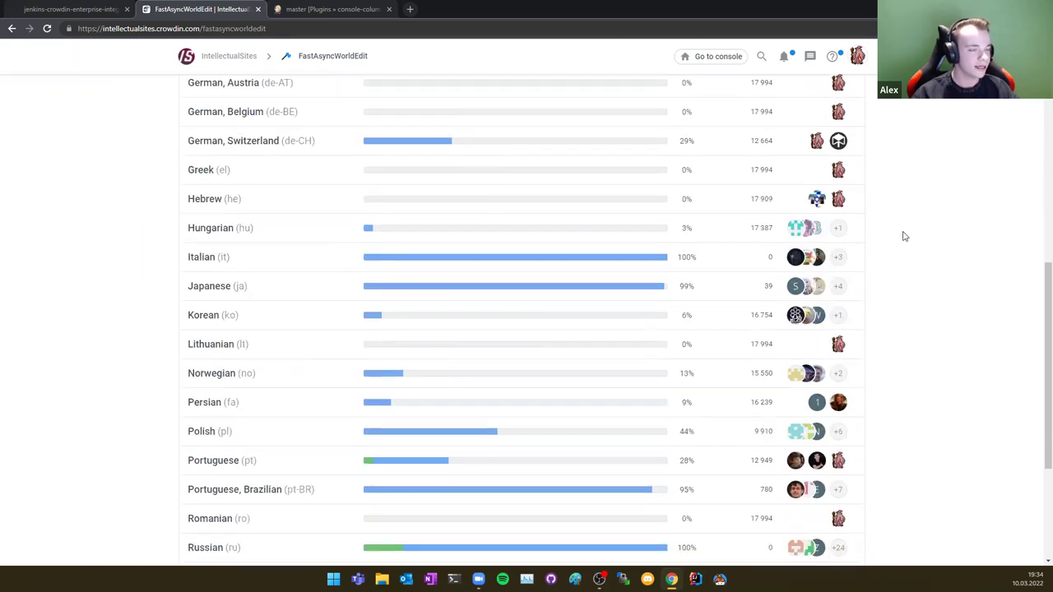
Check the translated and approved word breakdown for Italian and German in FastAsyncWorldEdit
mouse_move(546, 212)
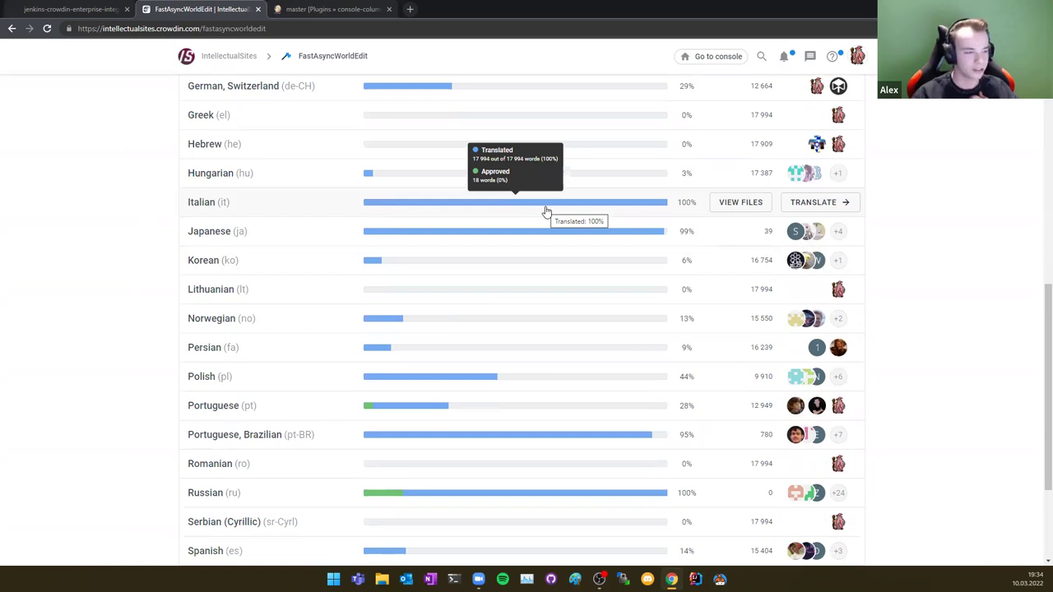
scroll(510, 238, up, 3)
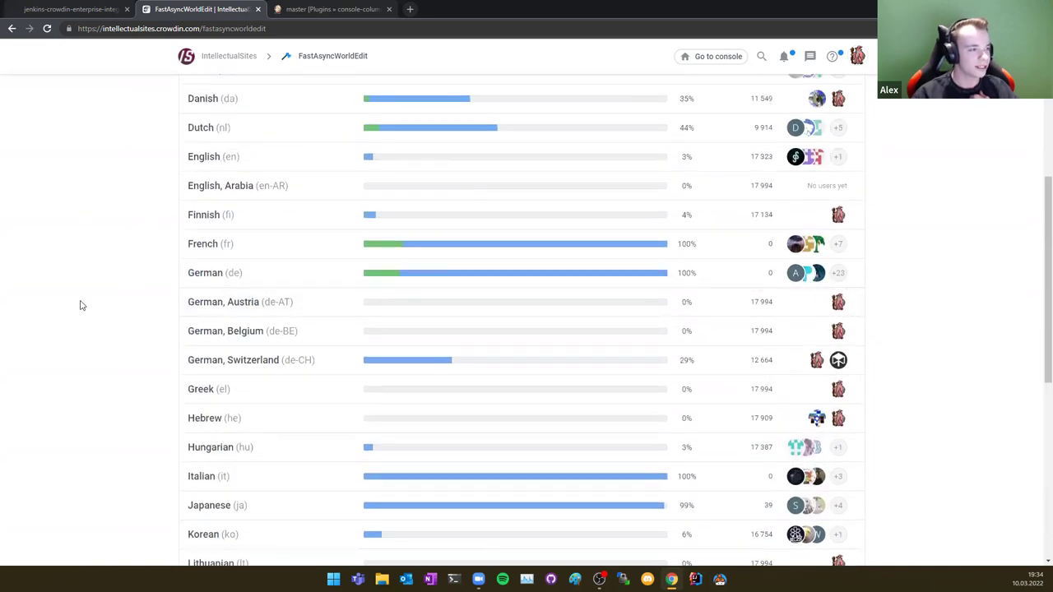
mouse_move(432, 281)
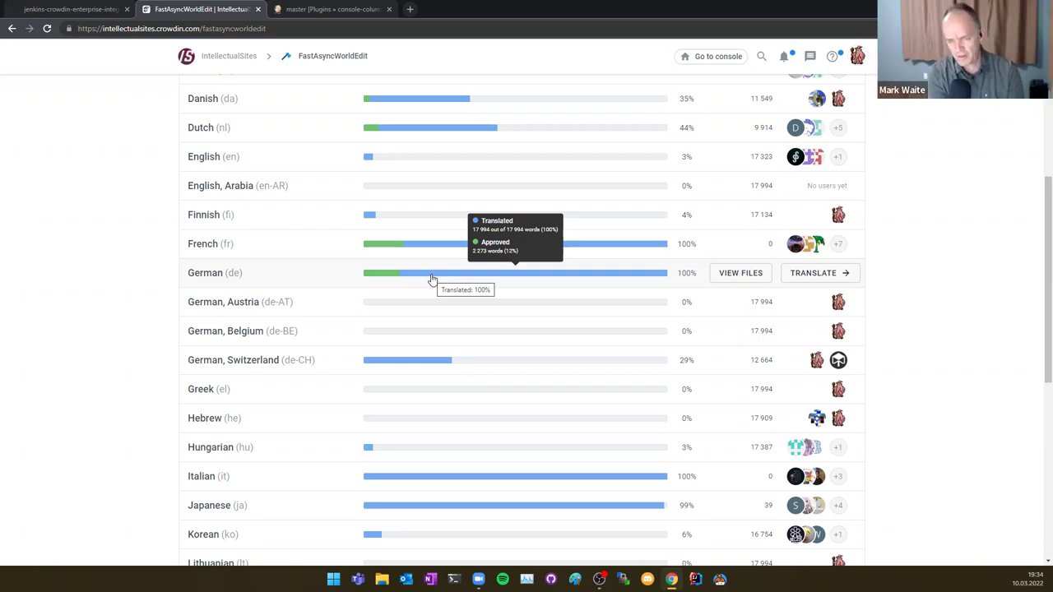
Open the German strings.json under master/worldedit-core/src/main/resources/lang and switch its workflow step to Proofreading
click(432, 279)
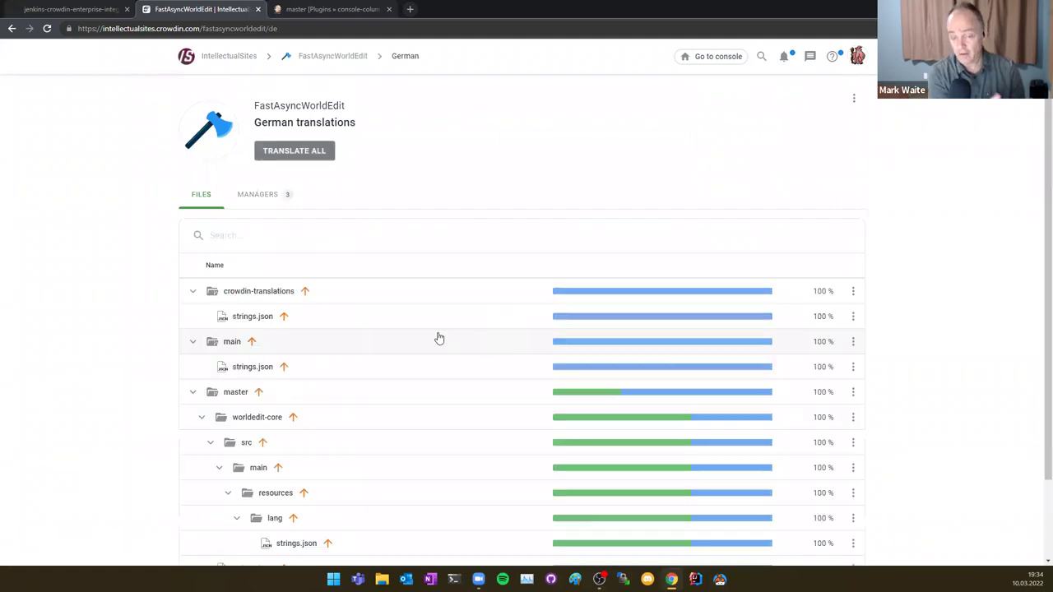
scroll(440, 339, down, 2)
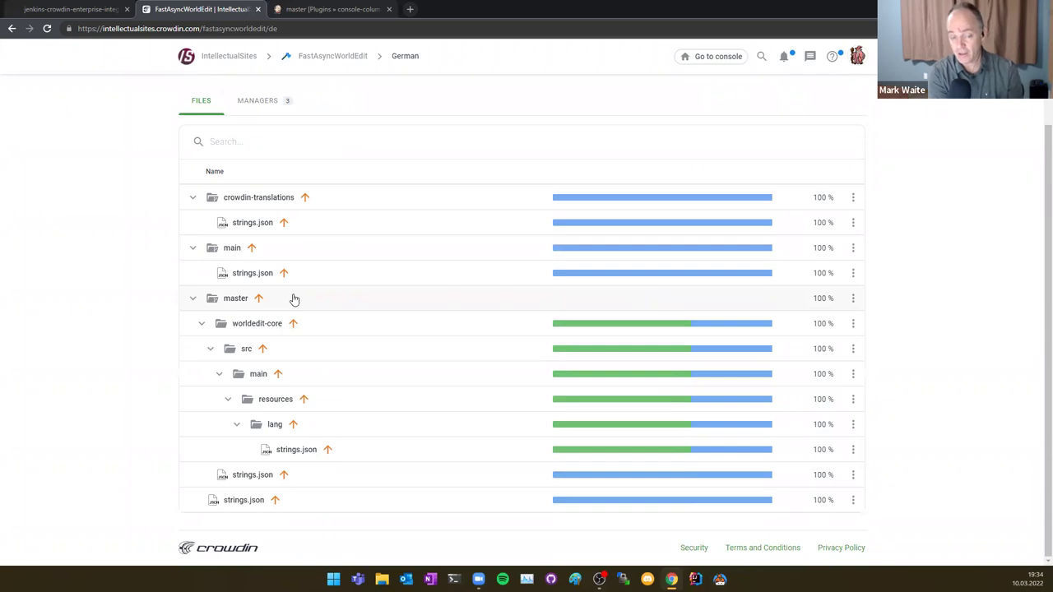
click(301, 452)
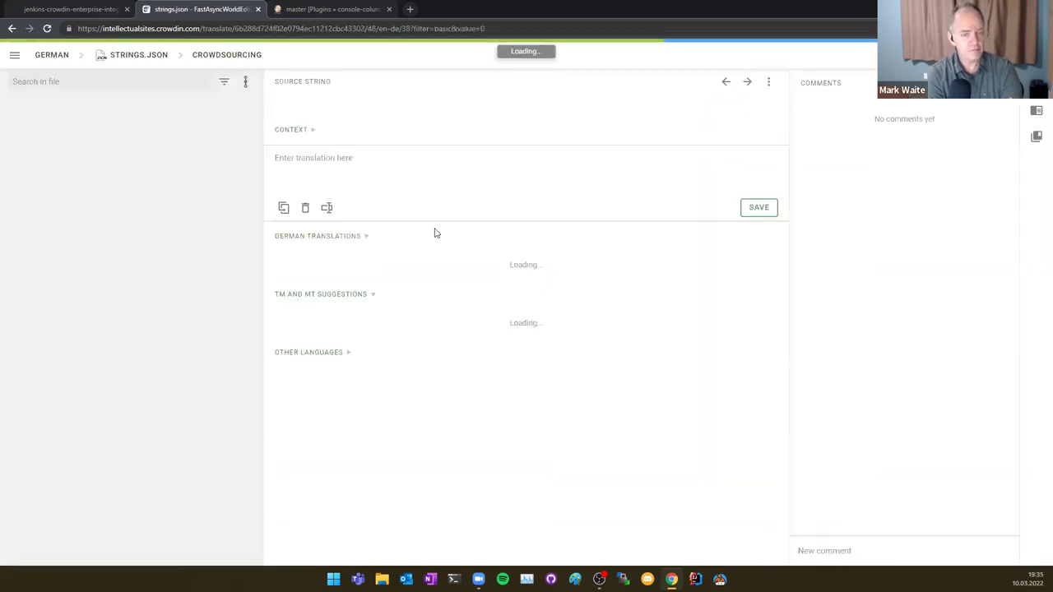
click(226, 54)
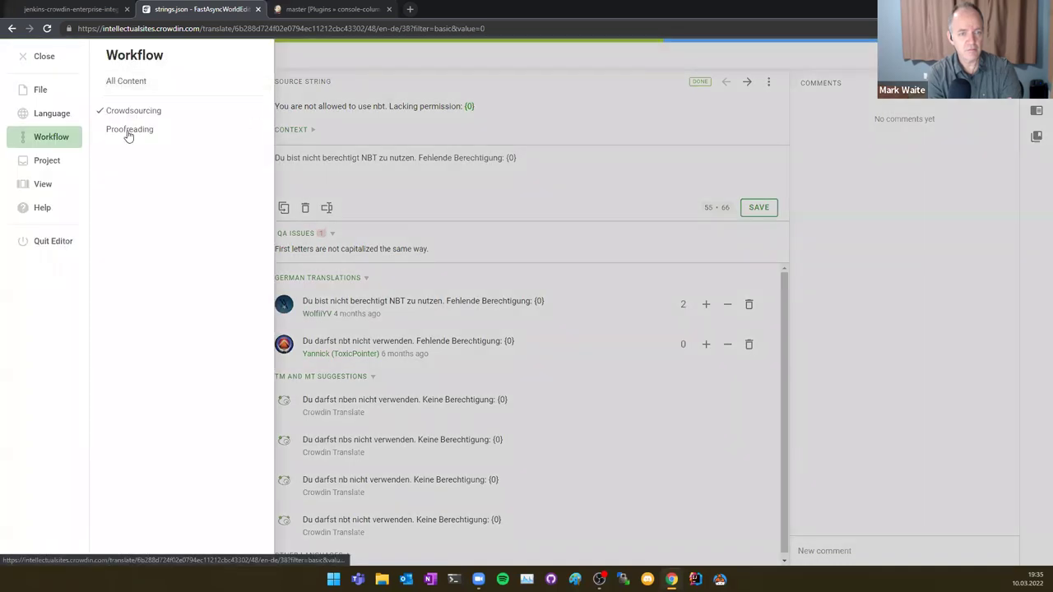
click(129, 132)
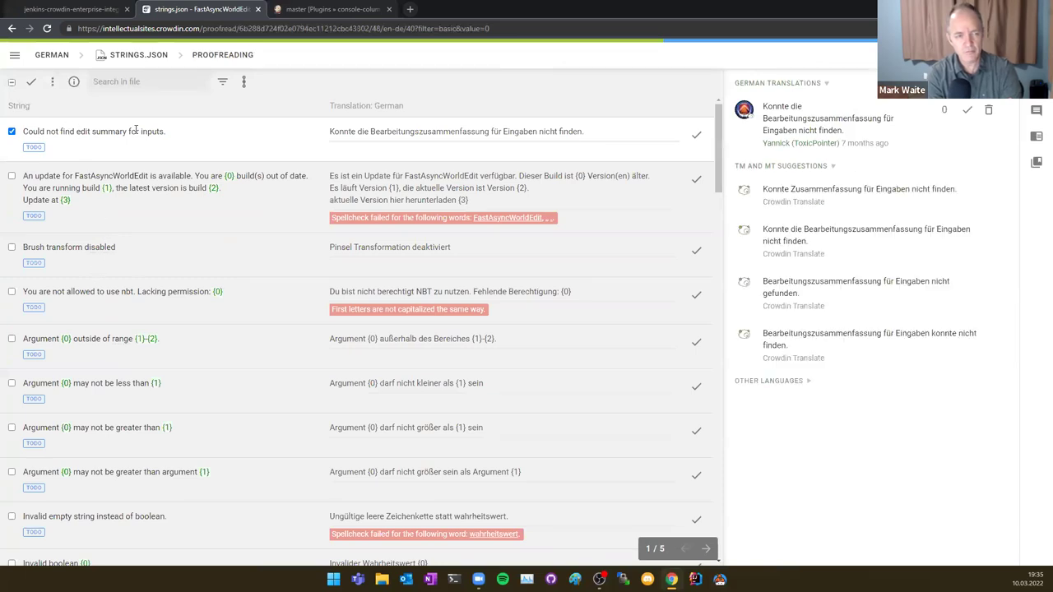
Approve the existing German translation of "Could not find edit summary for inputs."
click(587, 132)
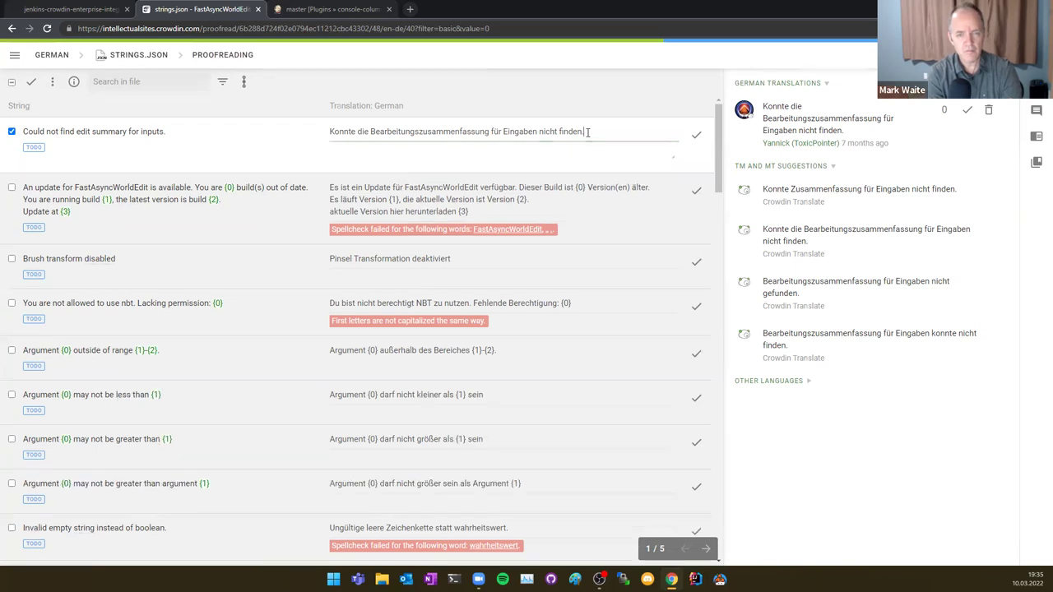
click(486, 194)
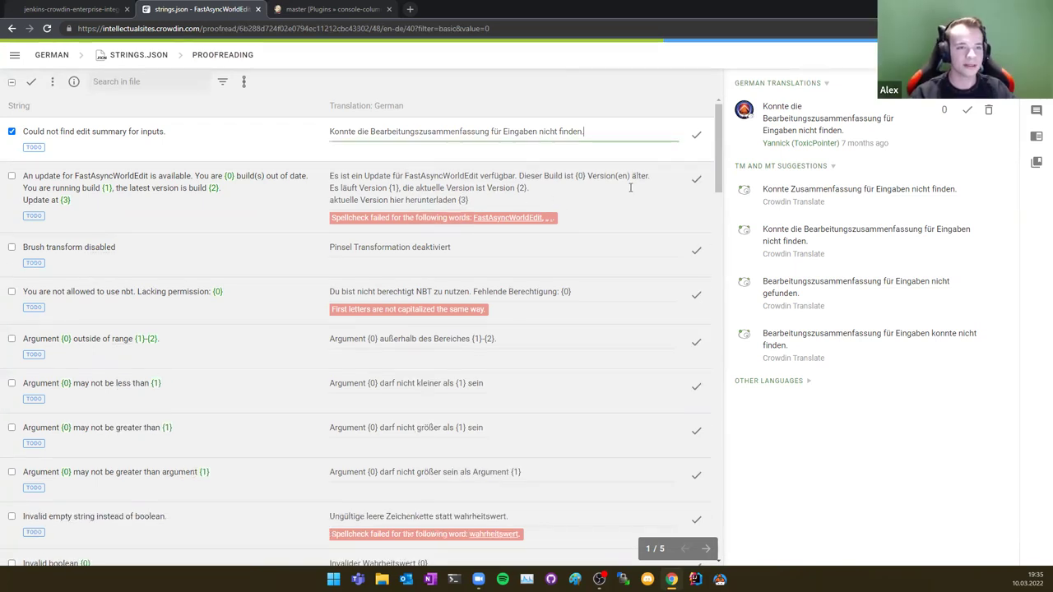
mouse_move(852, 151)
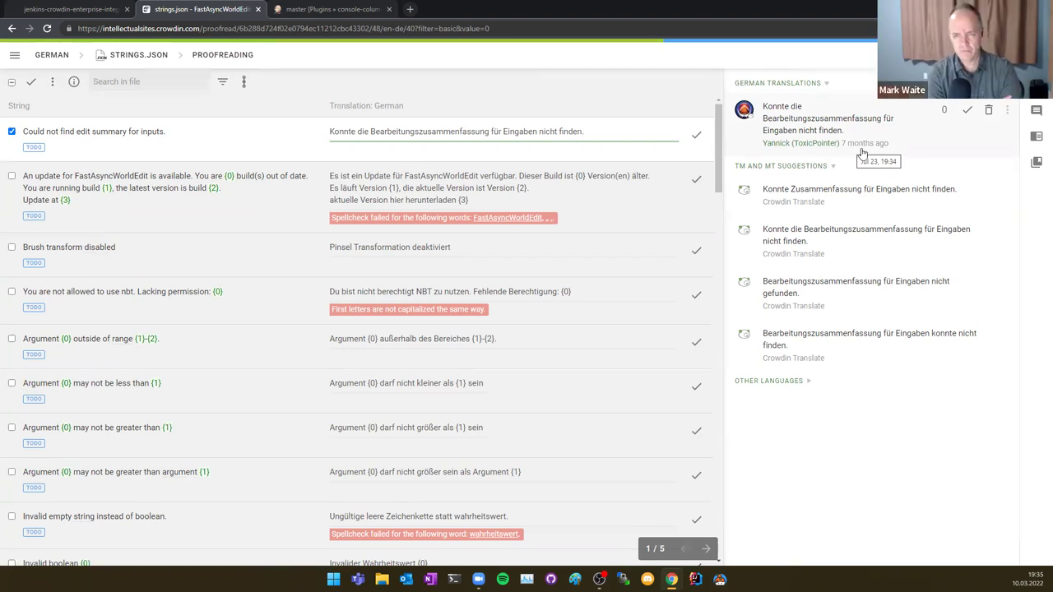
click(967, 113)
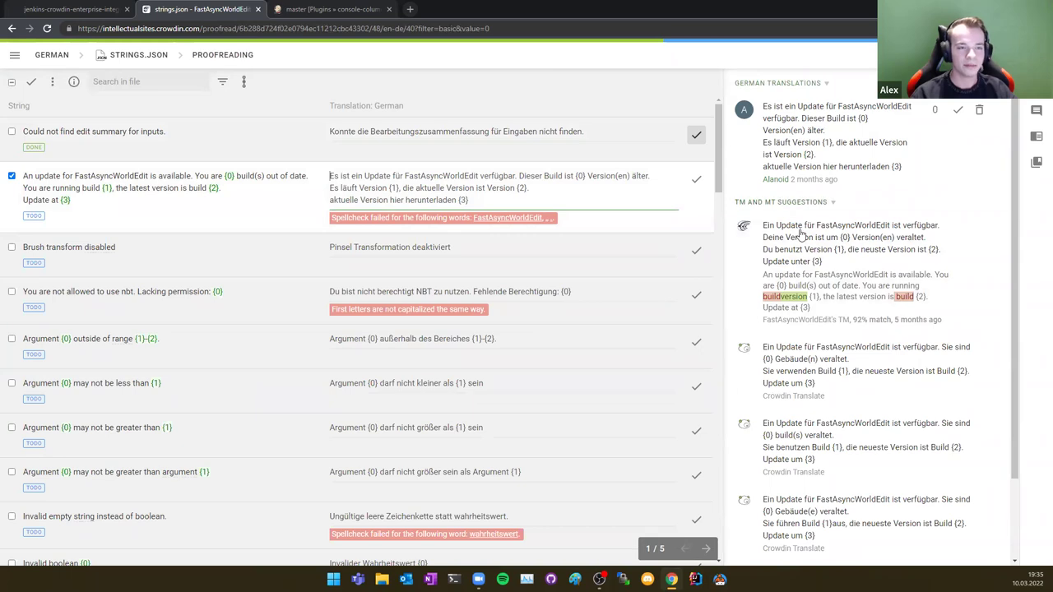
Examine the translation suggestions and the spellcheck issue for the "An update for FastAsyncWorldEdit is available" string
scroll(802, 239, down, 2)
scroll(823, 353, up, 1)
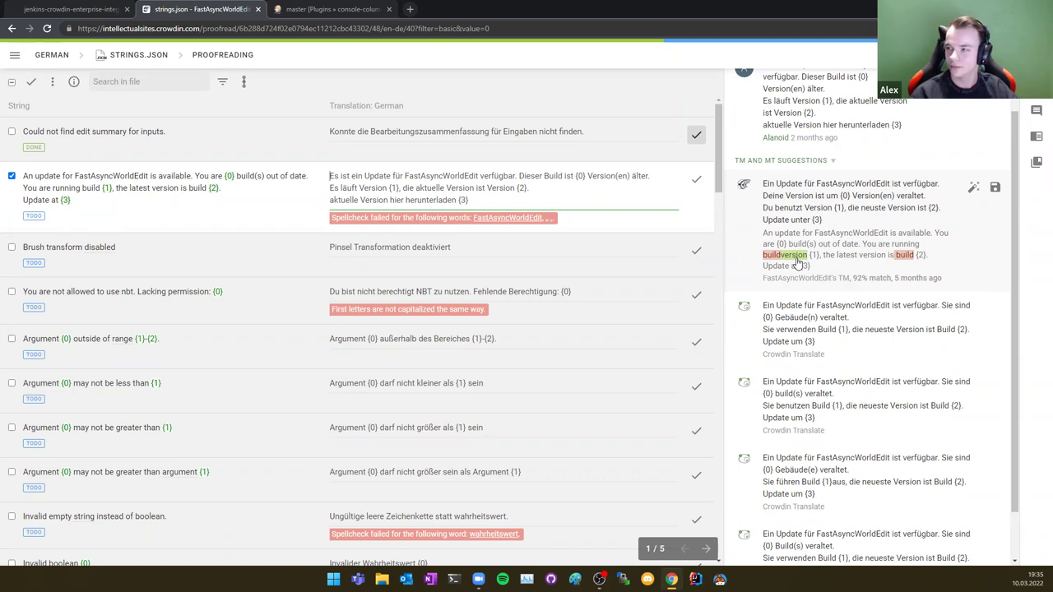
scroll(797, 256, up, 1)
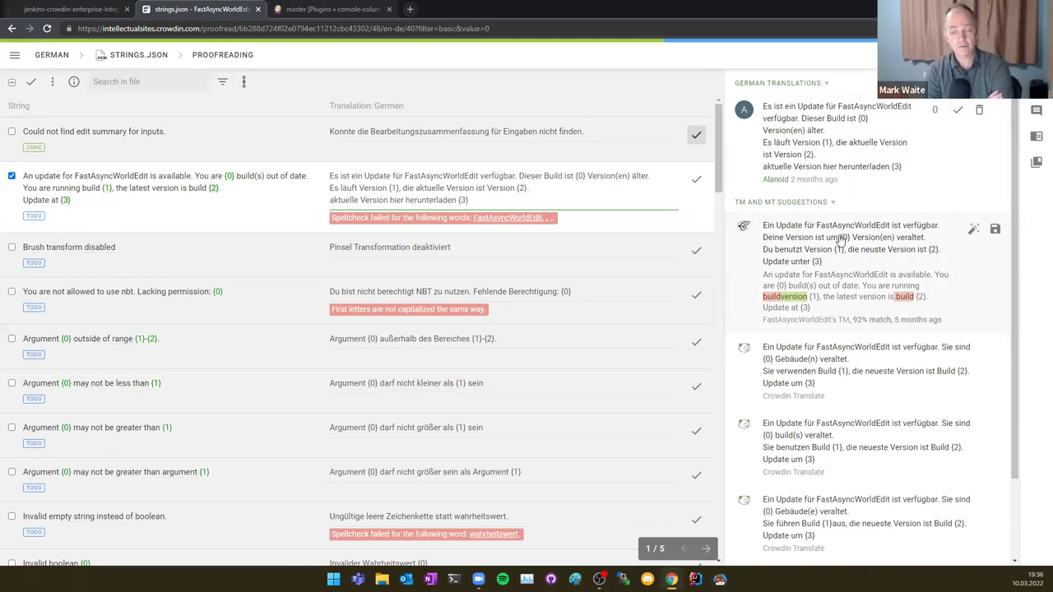
scroll(215, 167, down, 1)
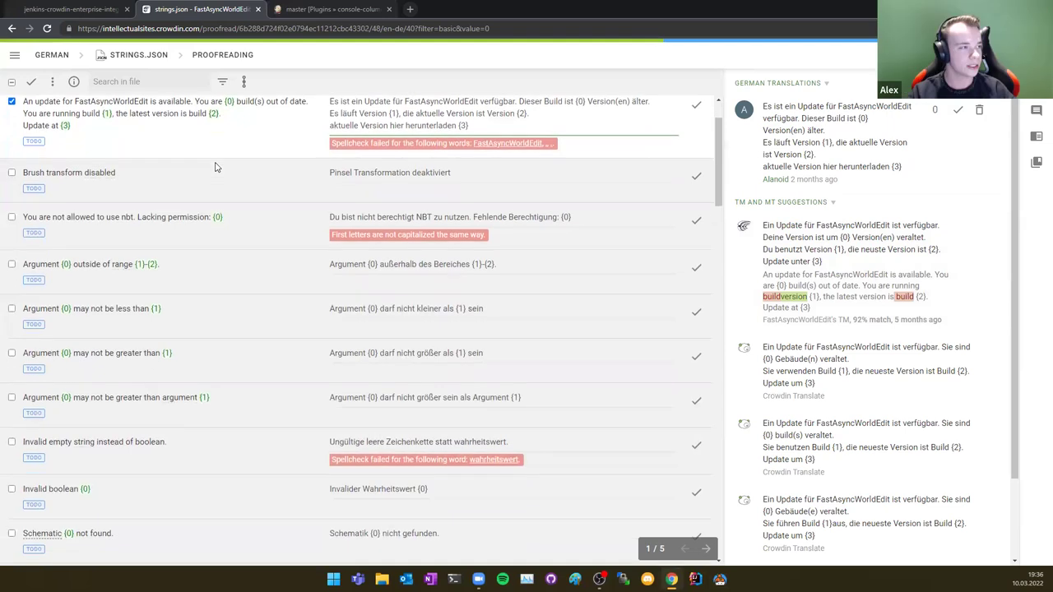
mouse_move(503, 166)
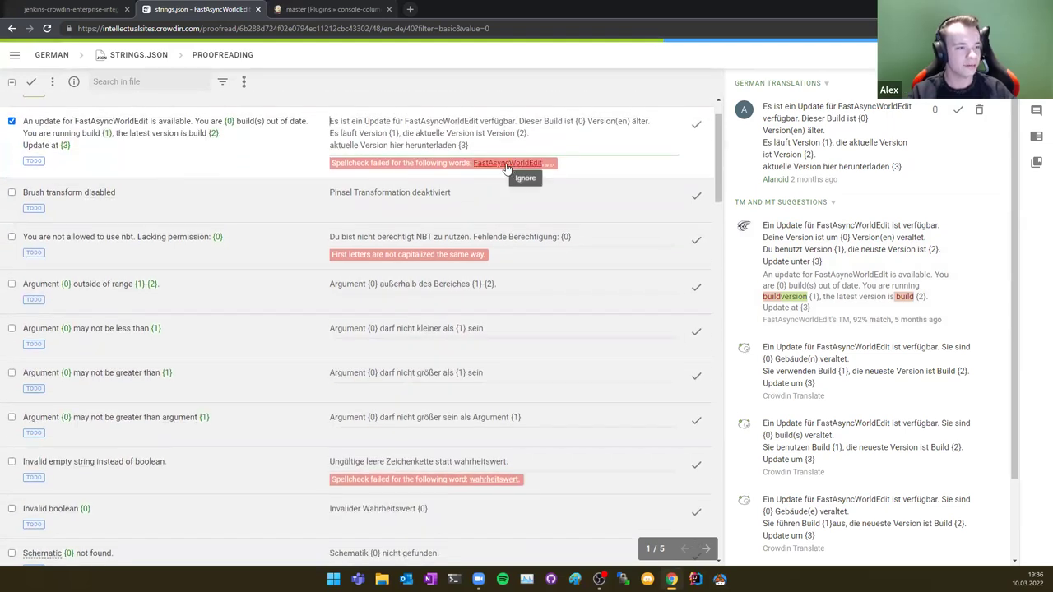
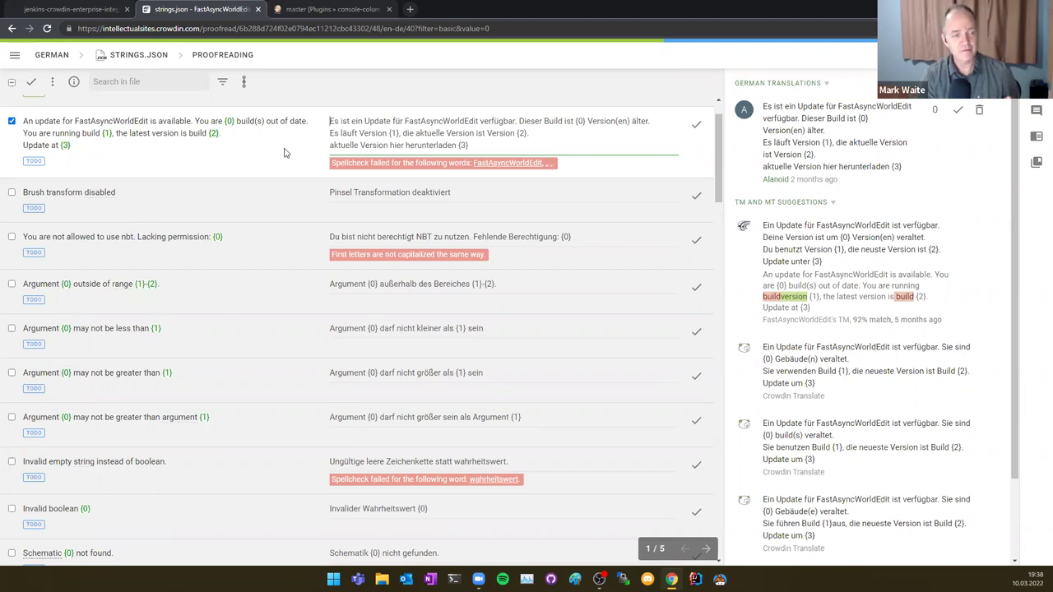
Select the "Invalid empty string instead of boolean." string and examine its spellcheck issue and existing German translations
scroll(129, 336, down, 1)
scroll(129, 337, down, 2)
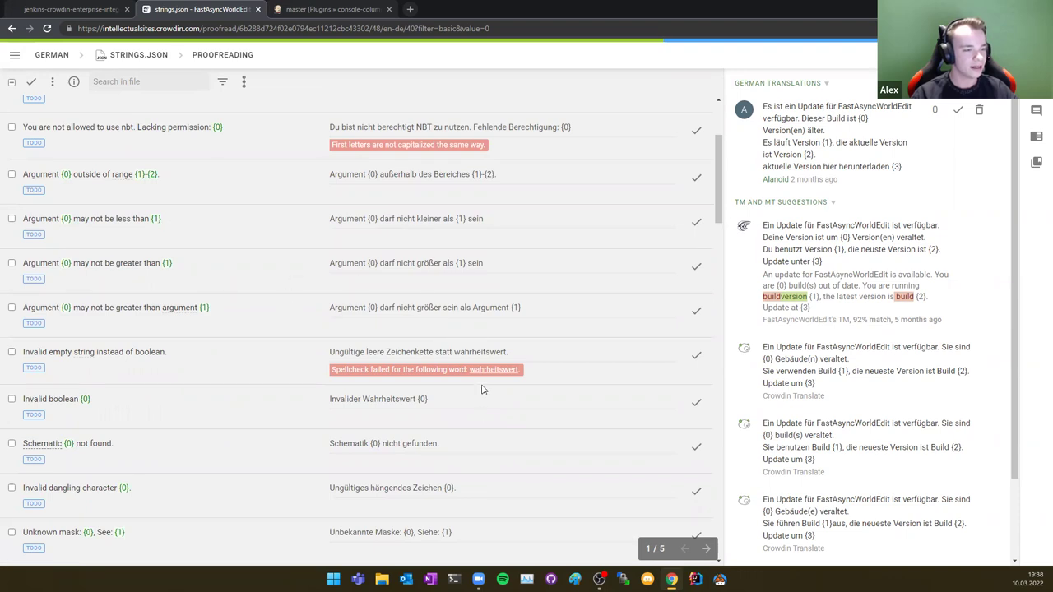
scroll(477, 378, down, 3)
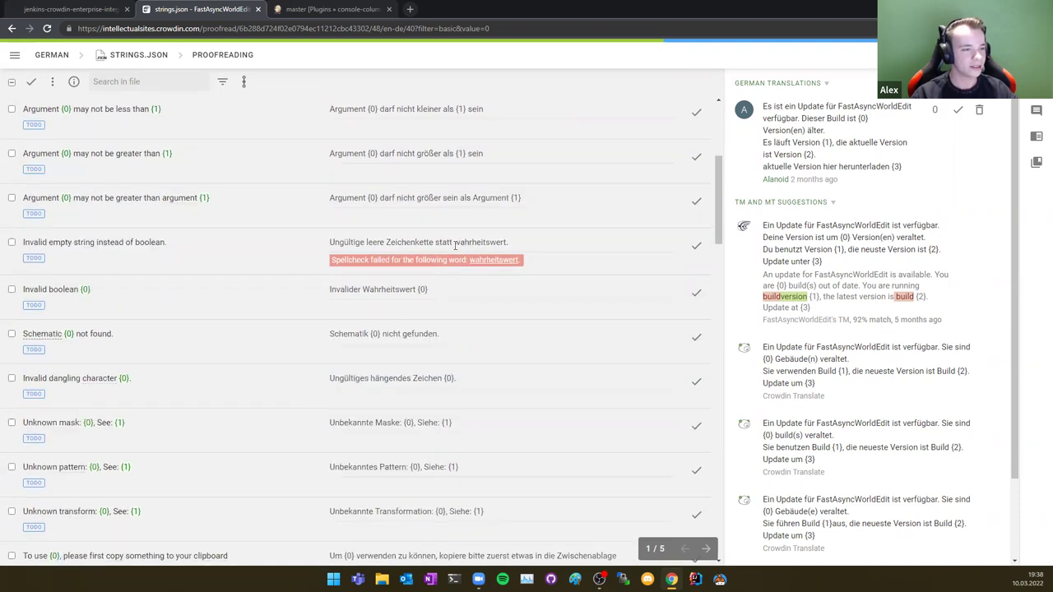
mouse_move(485, 251)
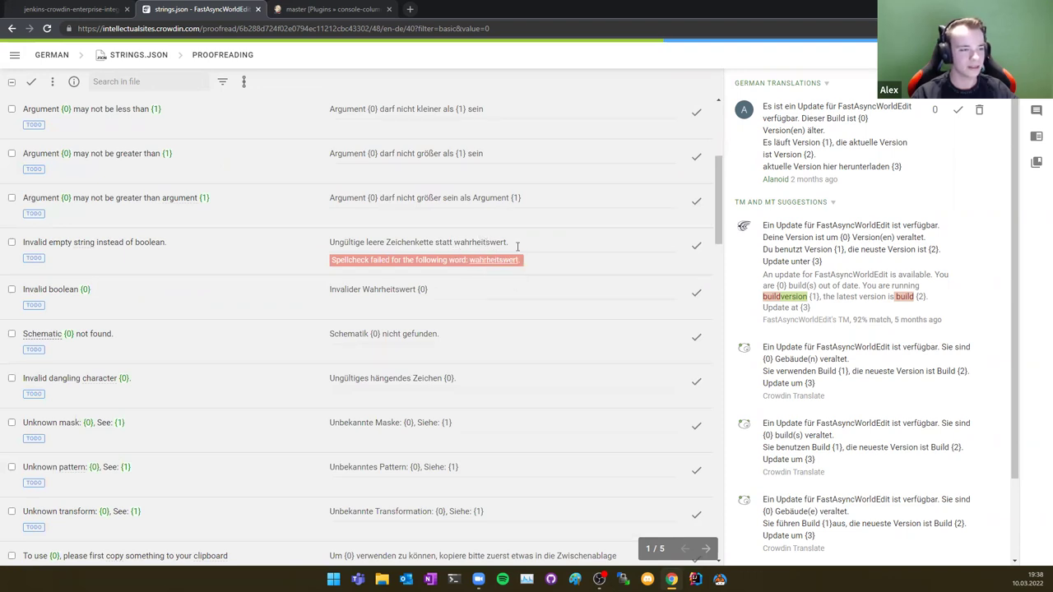
click(517, 246)
scroll(733, 214, down, 4)
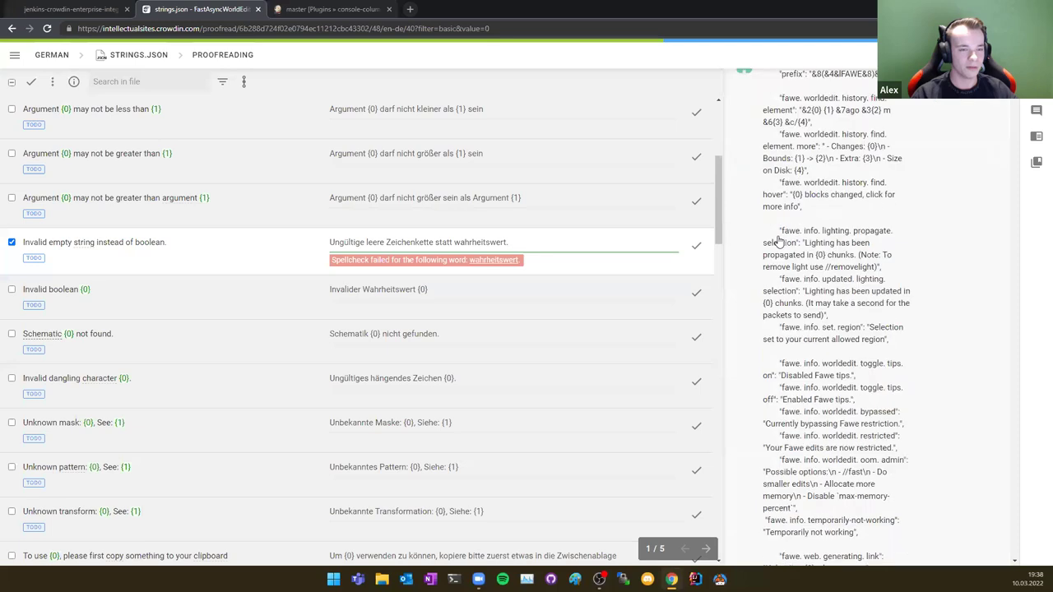
scroll(732, 214, up, 3)
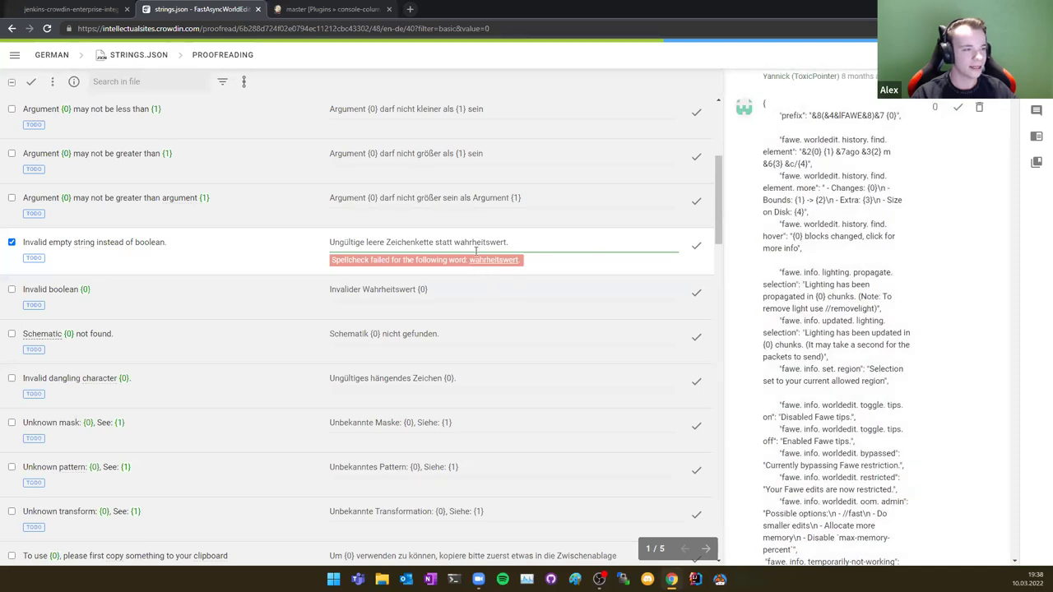
mouse_move(482, 268)
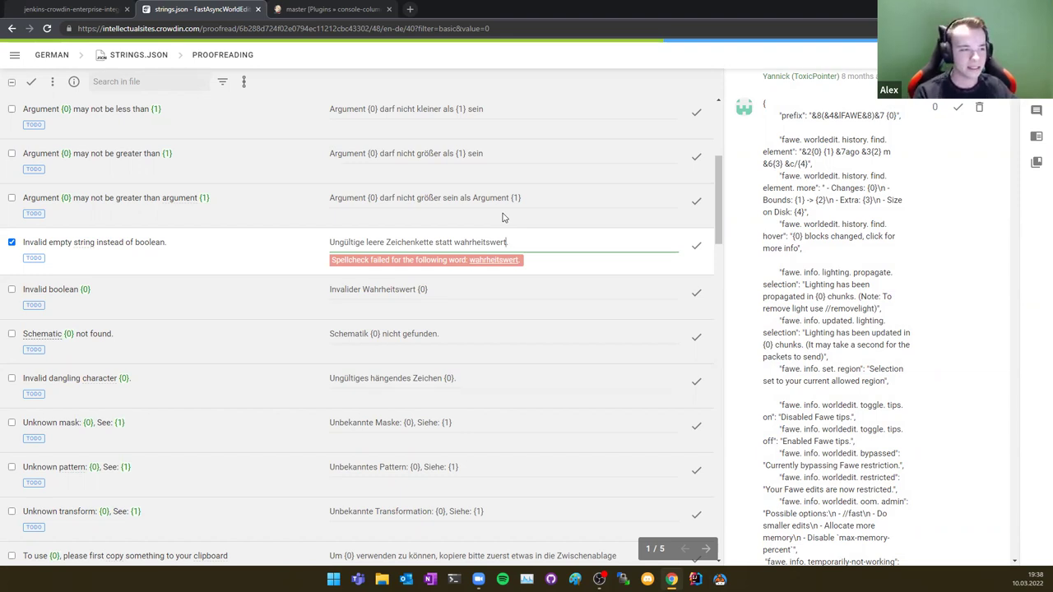
Correct the German translation of "Invalid empty string instead of boolean." to "Ungültige leere Zeichenkette statt Wahrheitswert." and save it
key(Delete)
text(W)
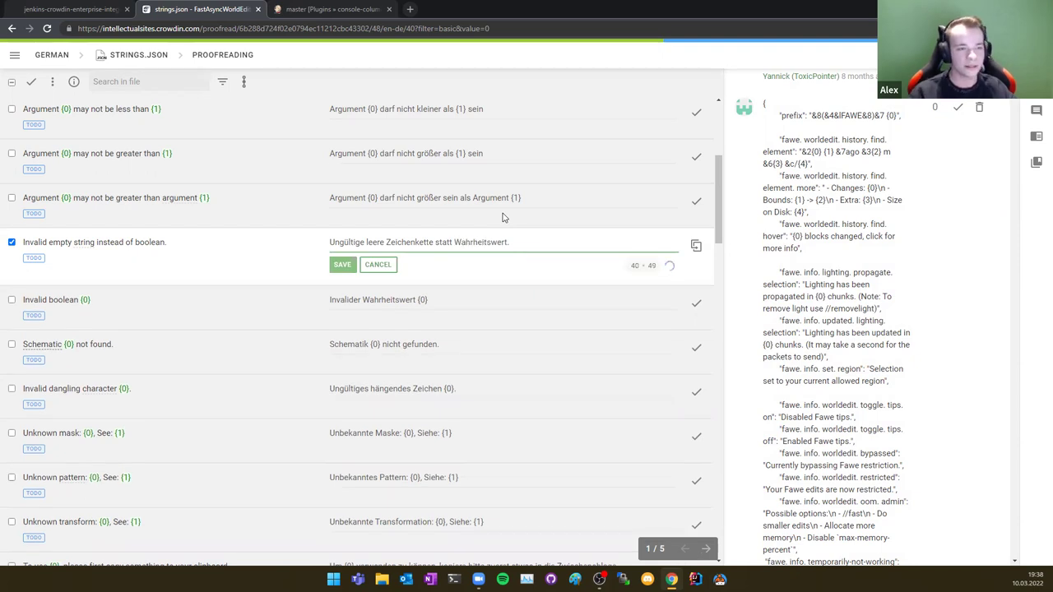
click(341, 267)
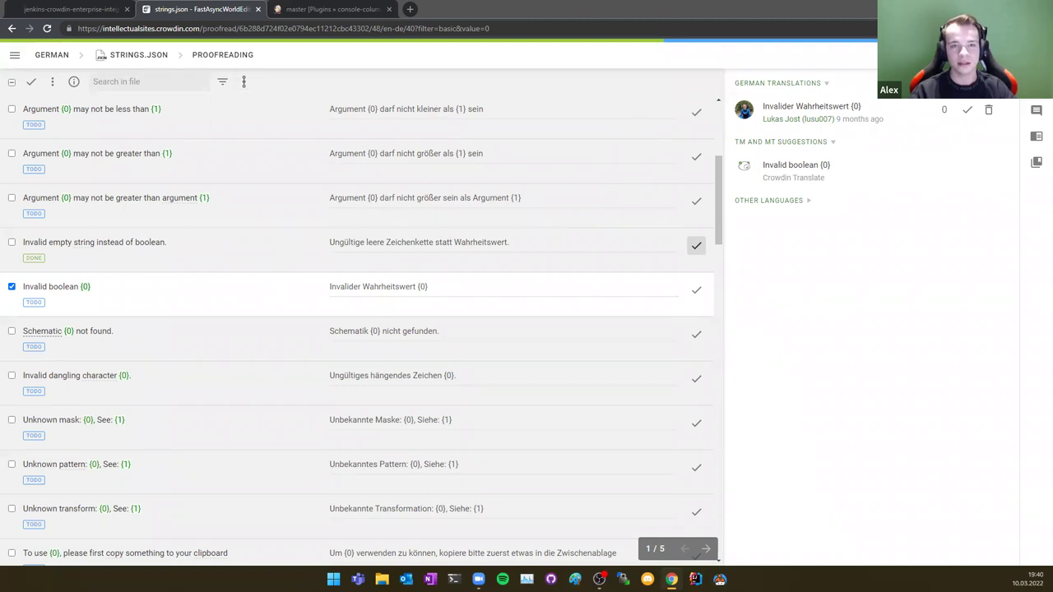
Return from the proofreading editor to the project's German translation overview and look through the notifications on workflow steps and reported string issues
click(53, 55)
click(45, 241)
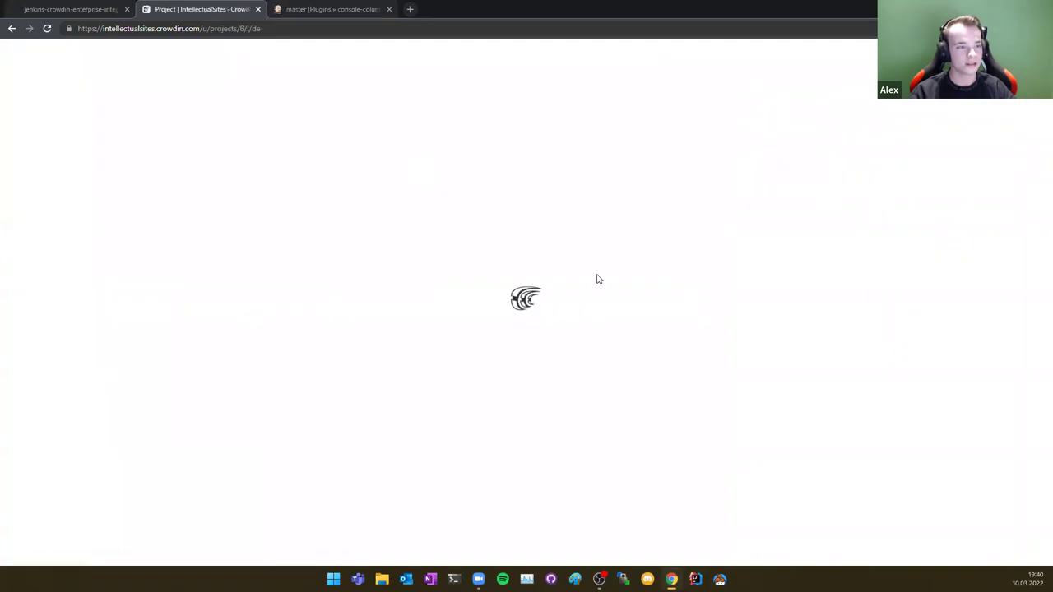
click(936, 99)
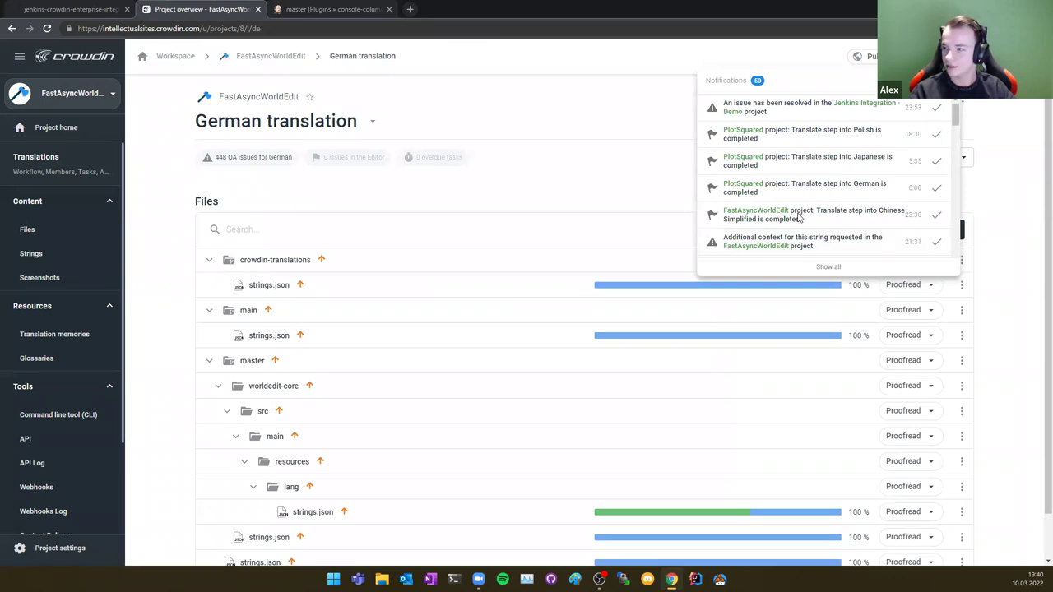
scroll(798, 218, down, 3)
scroll(788, 185, up, 3)
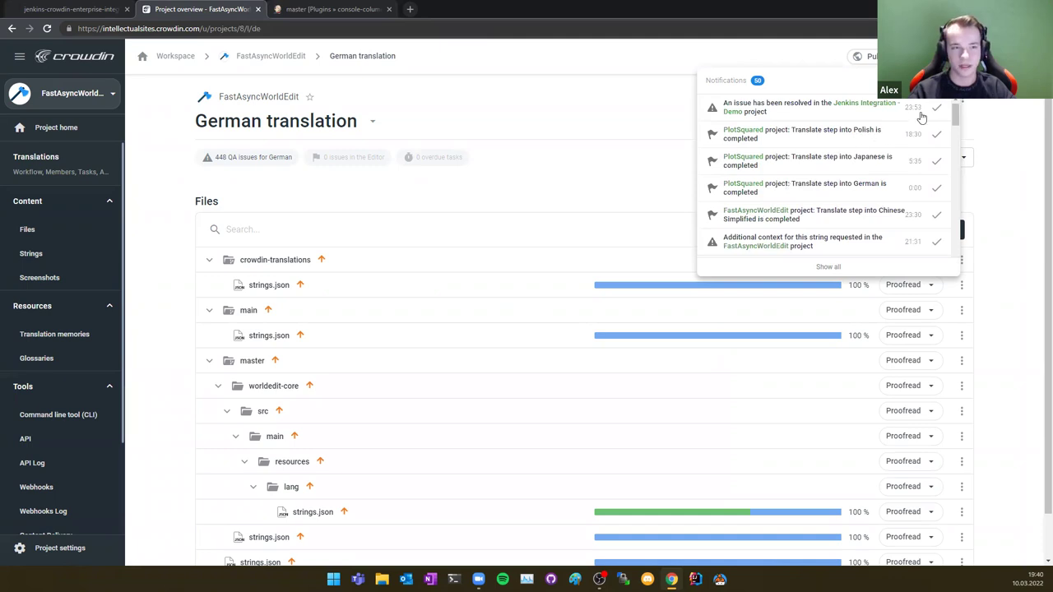
drag(956, 109, 956, 119)
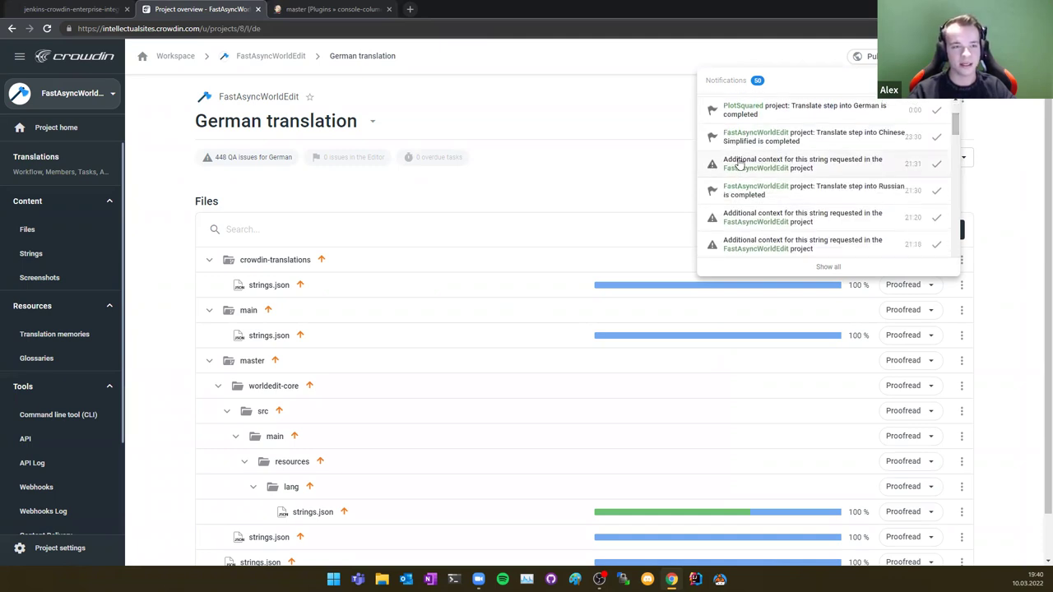
scroll(799, 206, down, 3)
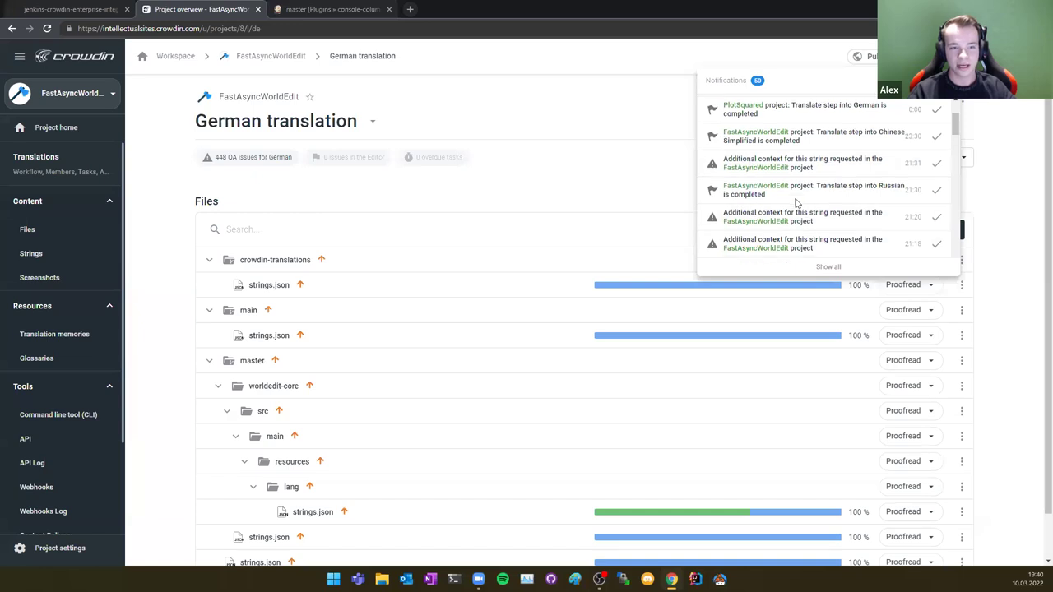
scroll(799, 202, down, 3)
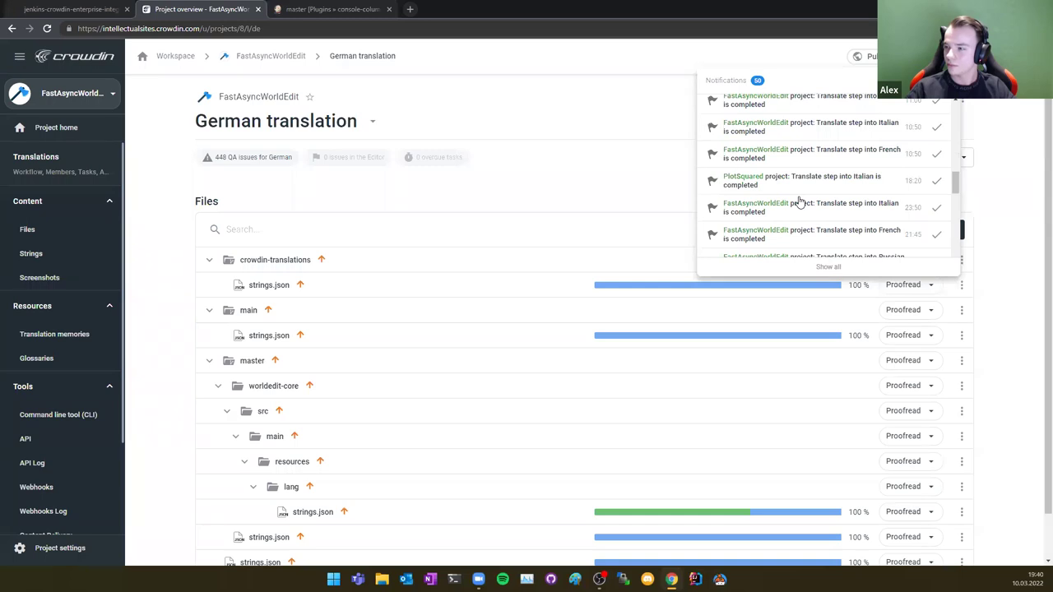
scroll(798, 202, down, 5)
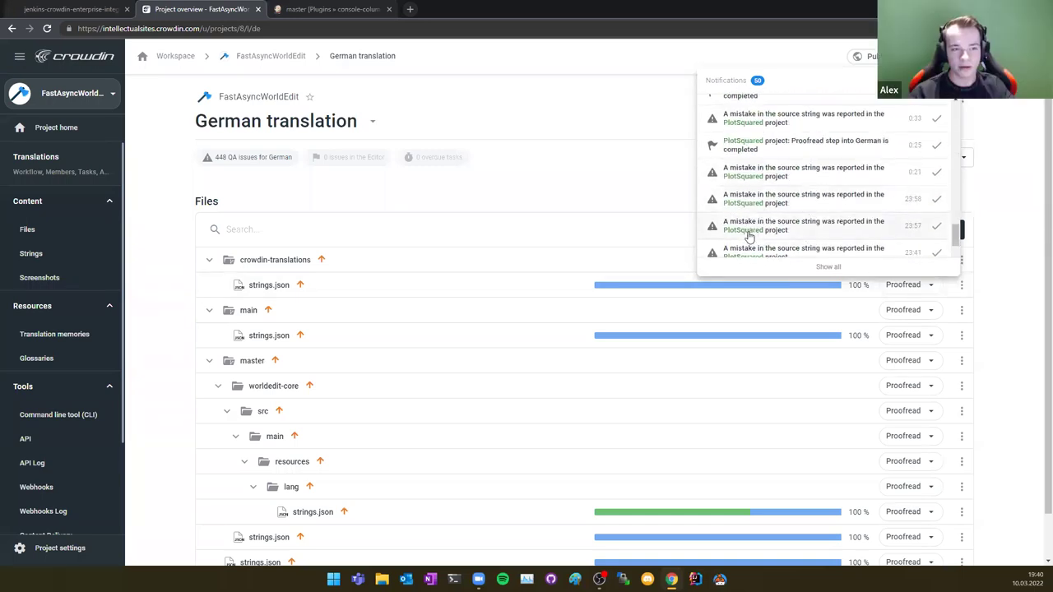
click(1023, 216)
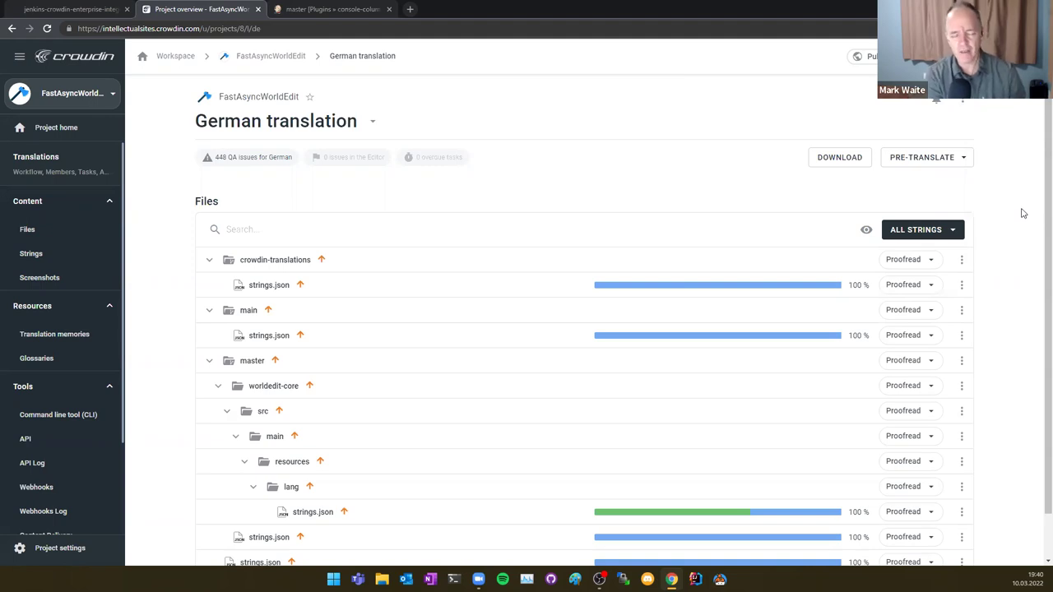
Go to the FastAsyncWorldEdit project home and review the notifications about additional context requests
click(93, 129)
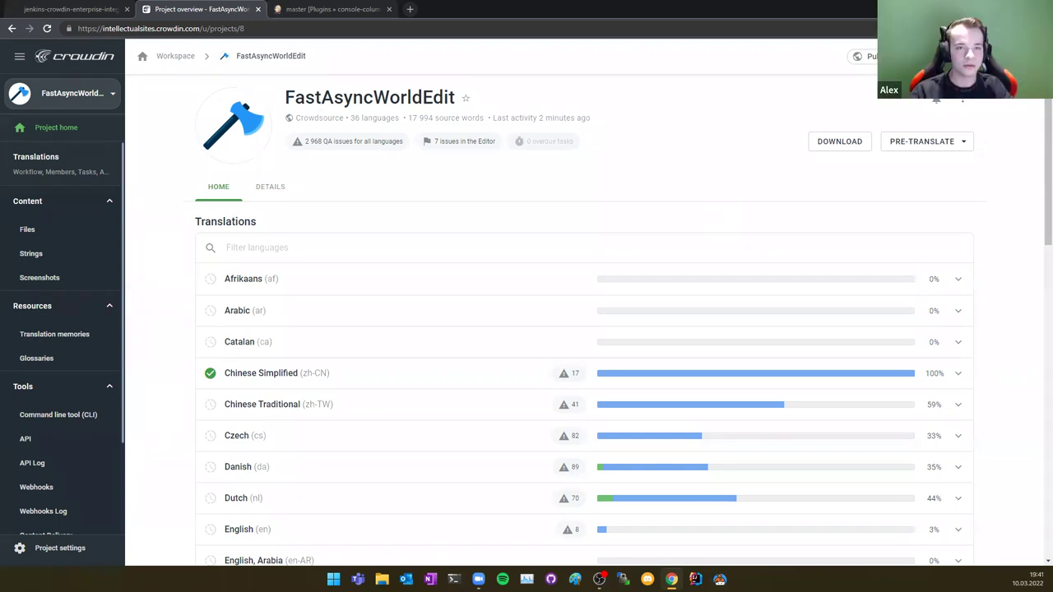
click(936, 100)
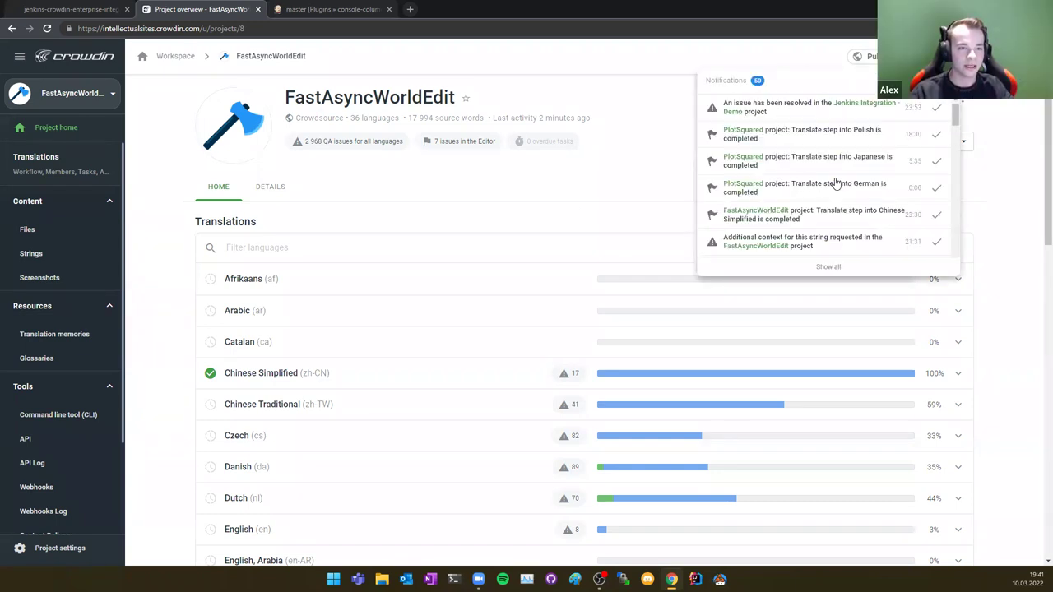
scroll(835, 182, down, 2)
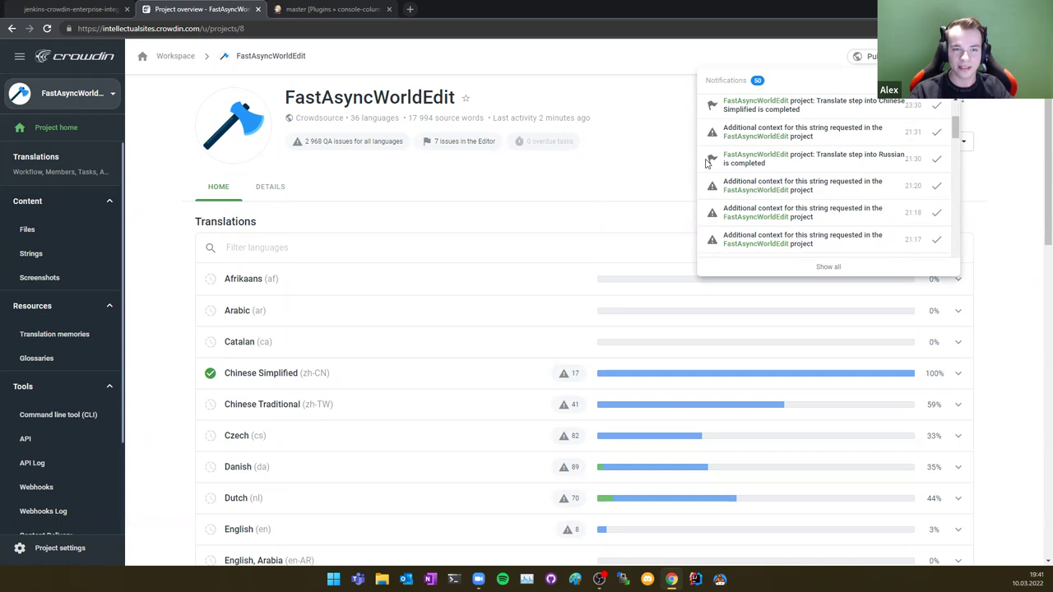
click(1005, 153)
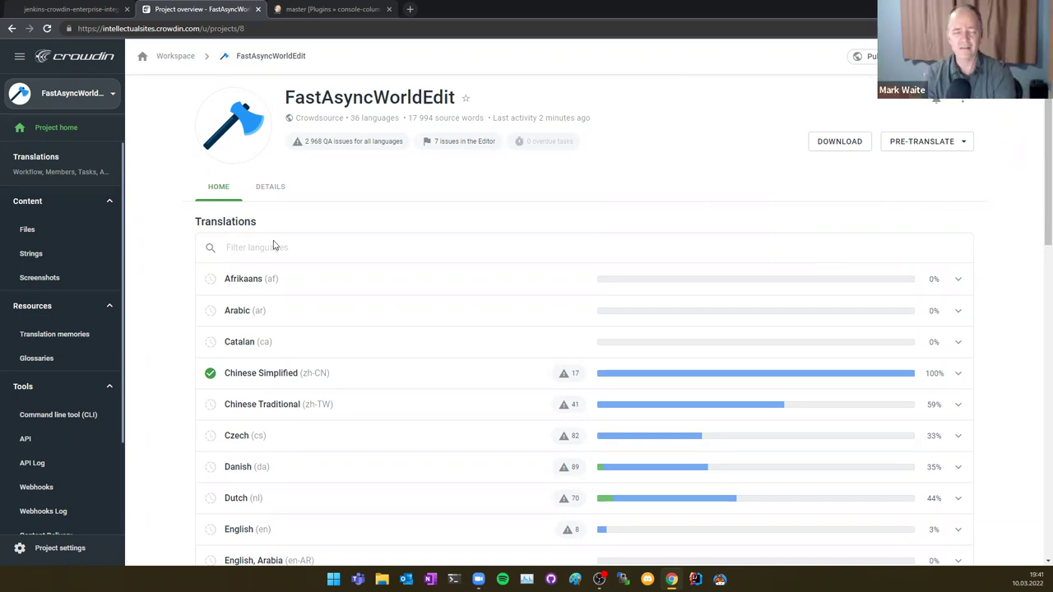
Switch to the Jenkins Integration - Demo project and view its translation progress by language
click(105, 98)
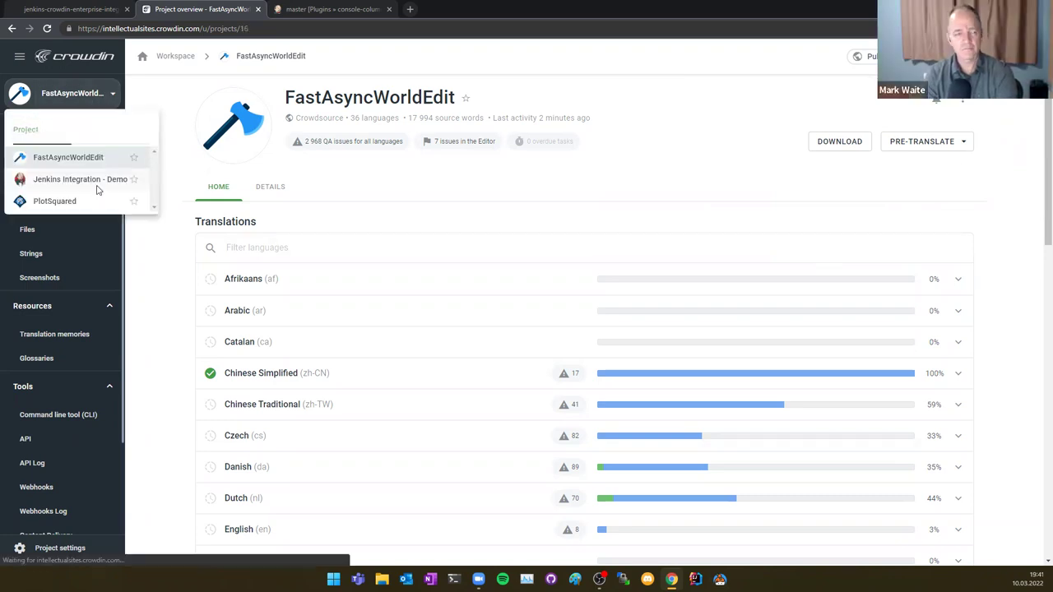
click(66, 182)
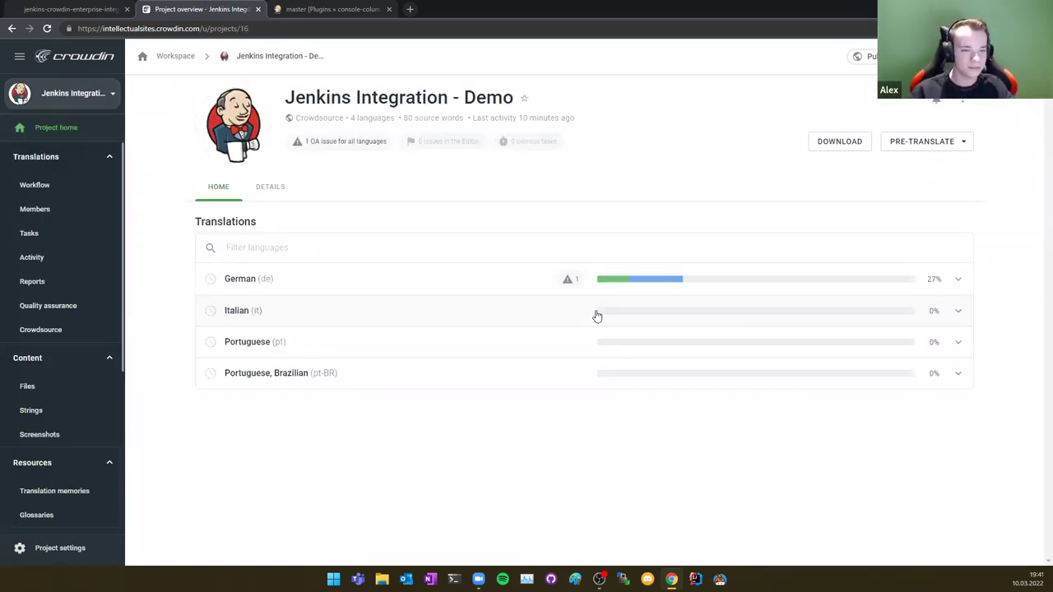
mouse_move(661, 381)
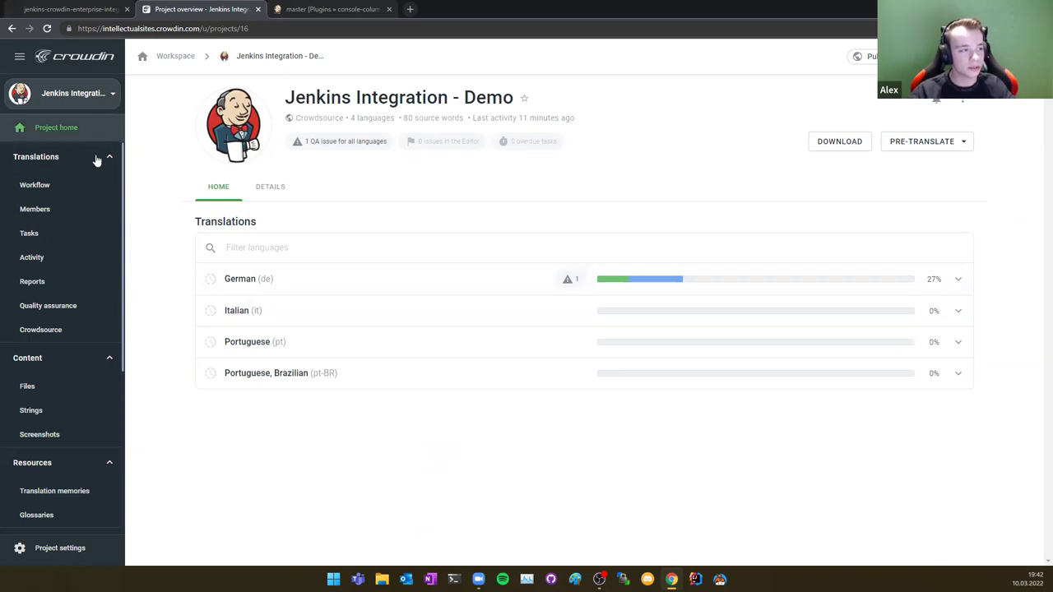
Open the demo project's system integrations and examine the available services, including the GitHub integration
scroll(63, 377, down, 3)
click(32, 498)
scroll(246, 346, down, 2)
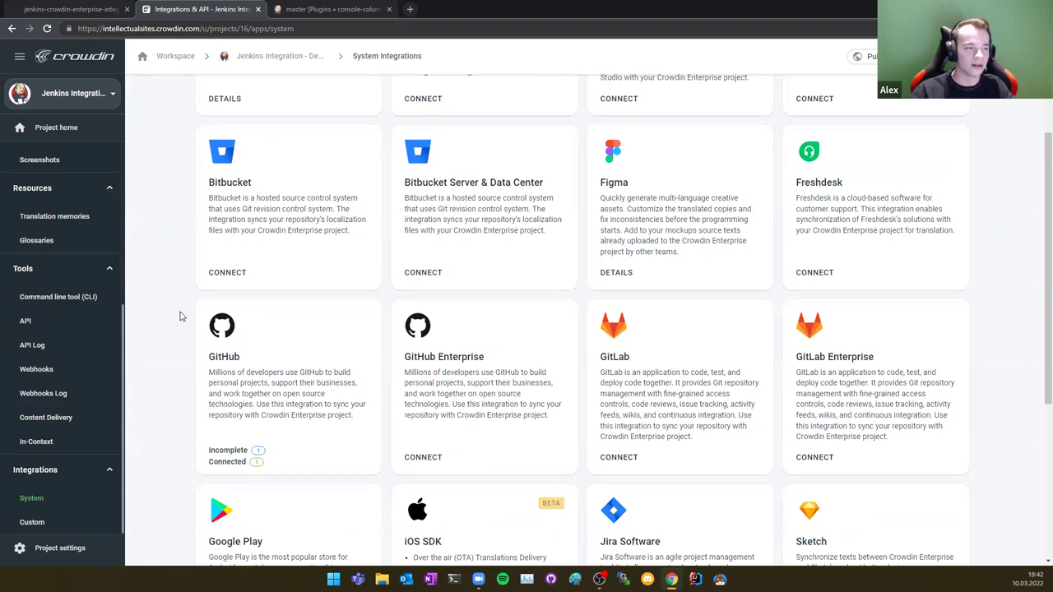
scroll(440, 260, down, 2)
scroll(266, 275, up, 1)
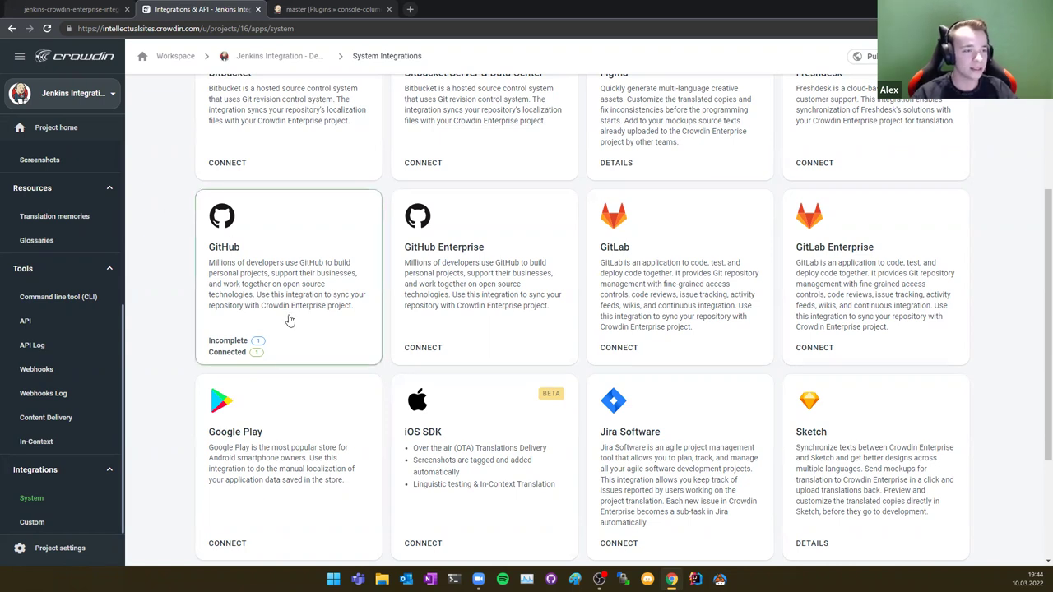
scroll(289, 317, up, 3)
scroll(217, 228, up, 1)
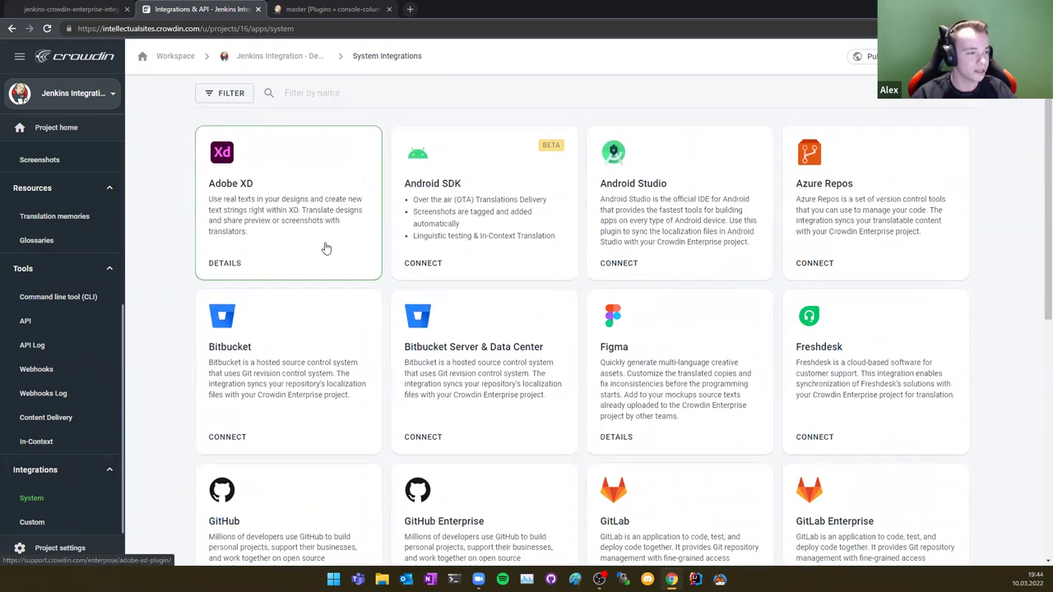